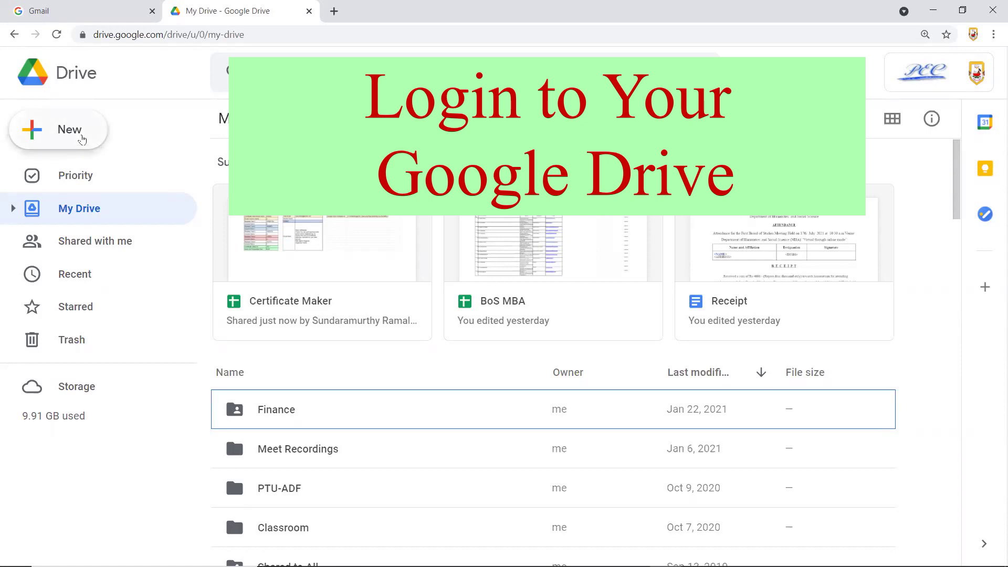
Step: Create a new Google Drive folder named E-Certificate
click(81, 137)
click(90, 139)
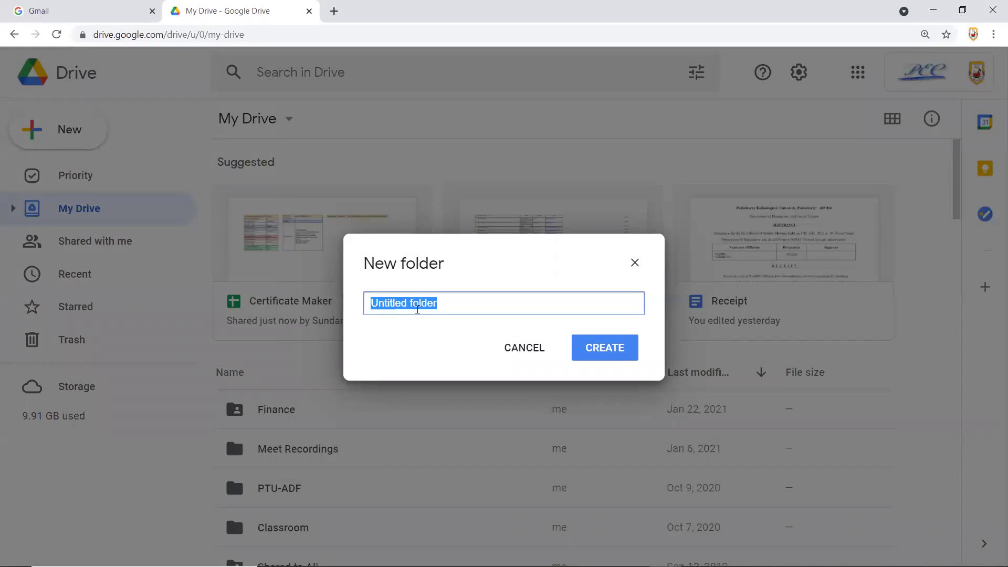
text(E-Certificate)
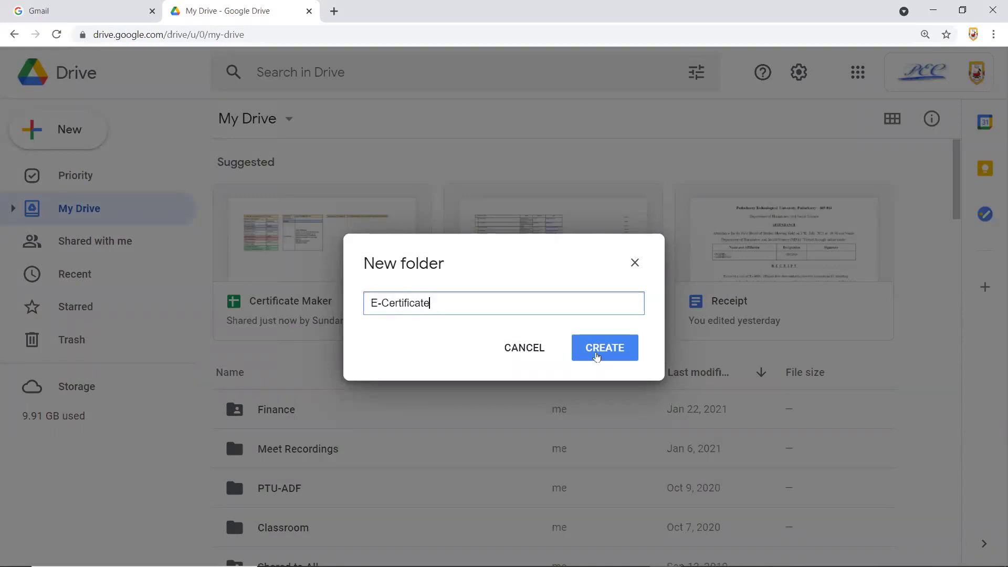
click(596, 357)
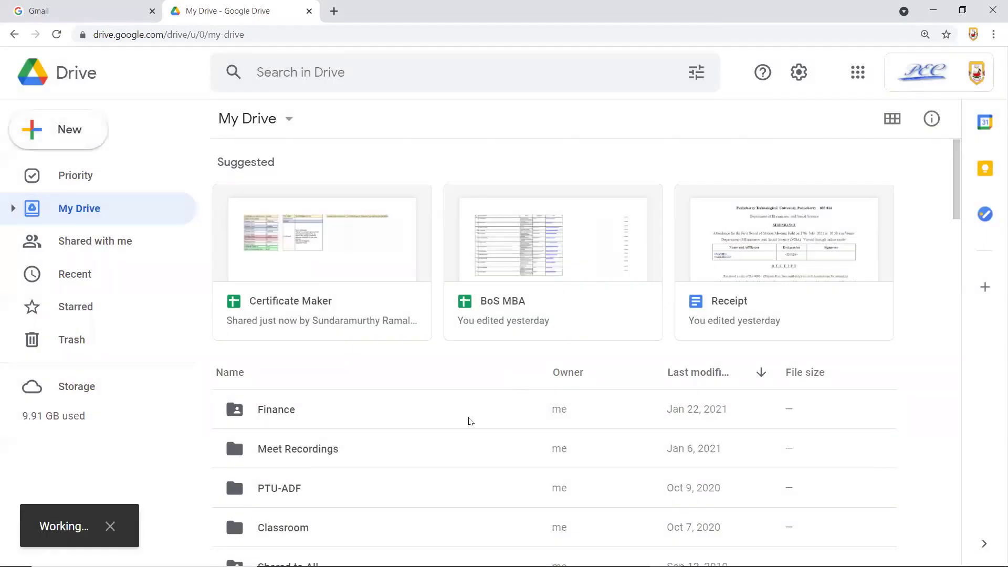
Step: Open the E-Certificate folder and create a new Google Slides presentation inside it
double_click(294, 303)
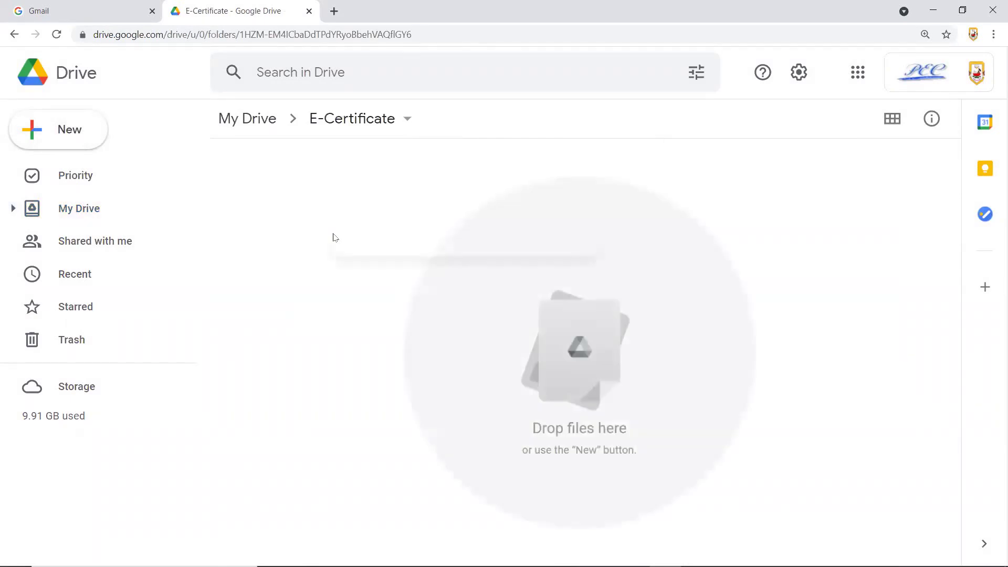
right_click(333, 235)
click(409, 415)
click(162, 62)
Step: Name the presentation 'E-Certificate Template' and delete the slide's title and subtitle placeholders
text(E-)
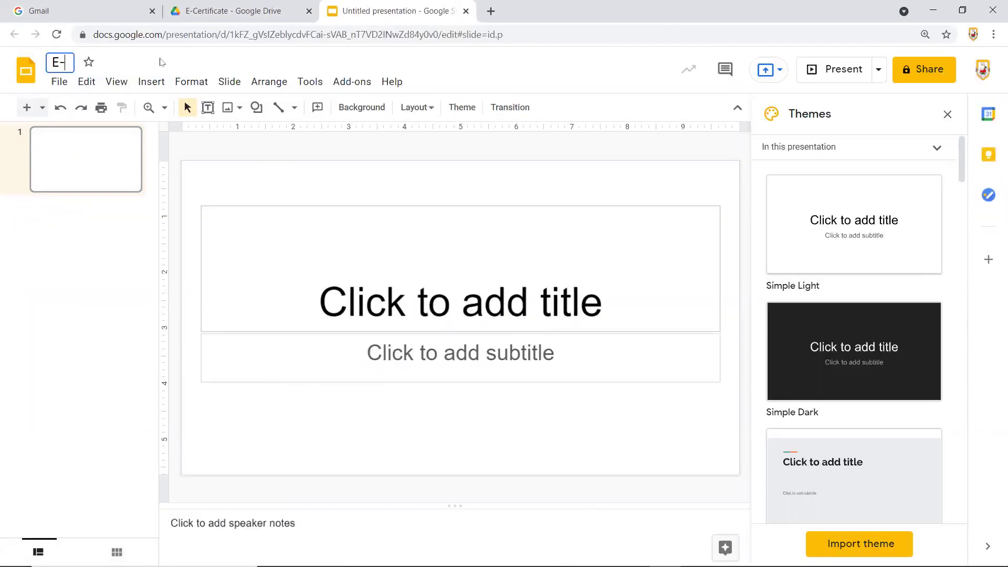
text(Certificate Template)
key(Return)
drag(192, 188, 730, 462)
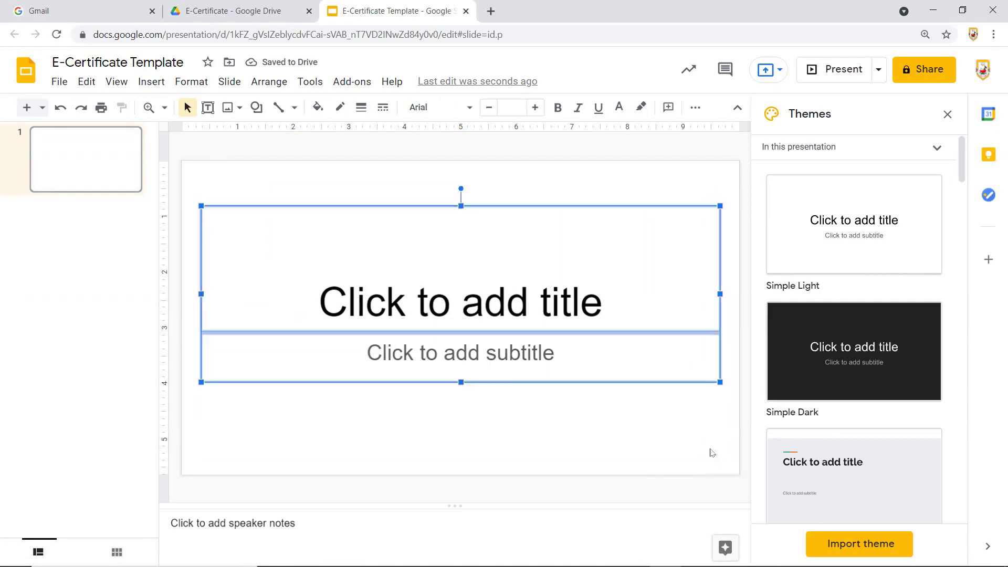
key(Delete)
Step: Apply the Shift theme to the slide
scroll(902, 251, down, 3)
scroll(901, 250, down, 8)
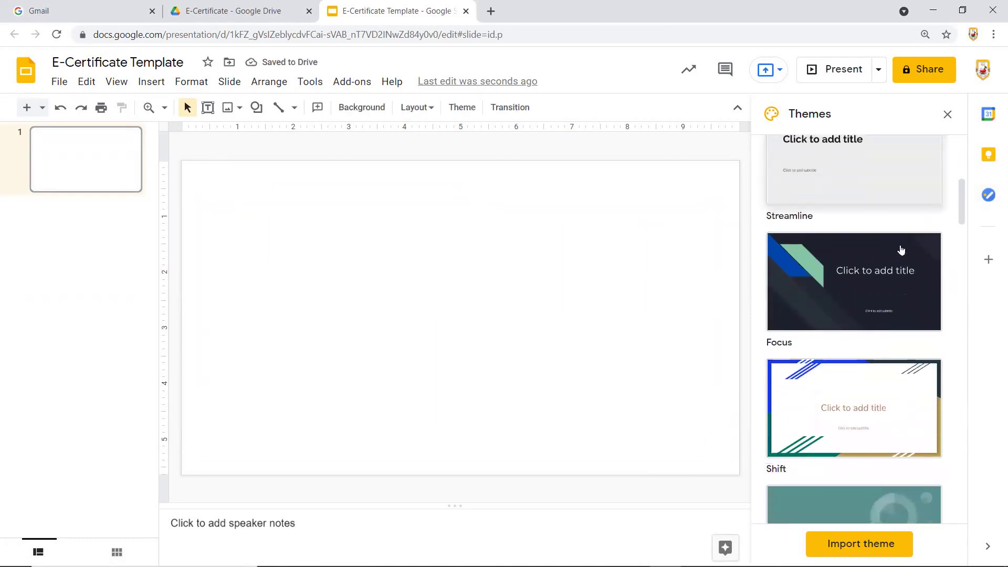
scroll(900, 250, down, 9)
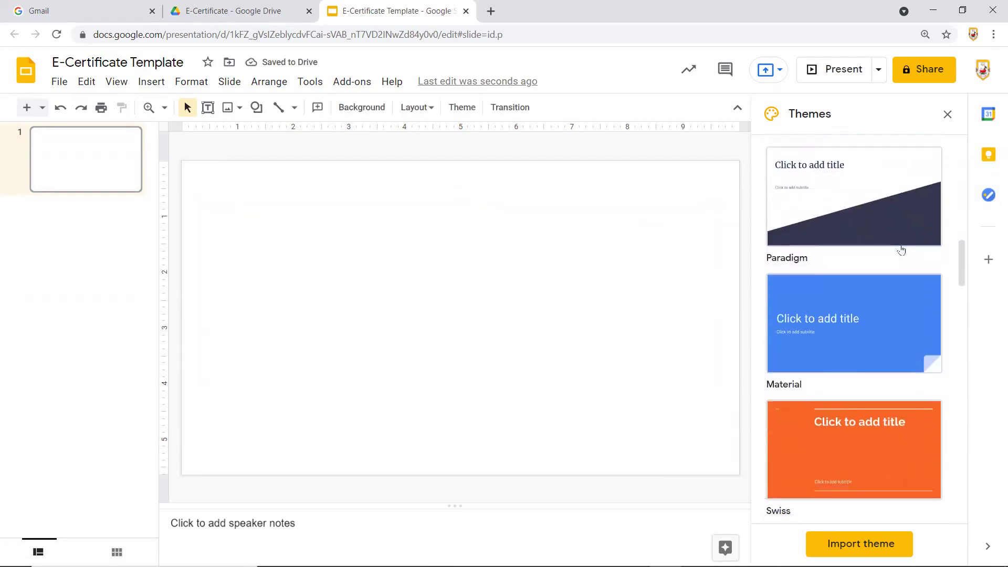
scroll(874, 298, up, 10)
click(868, 239)
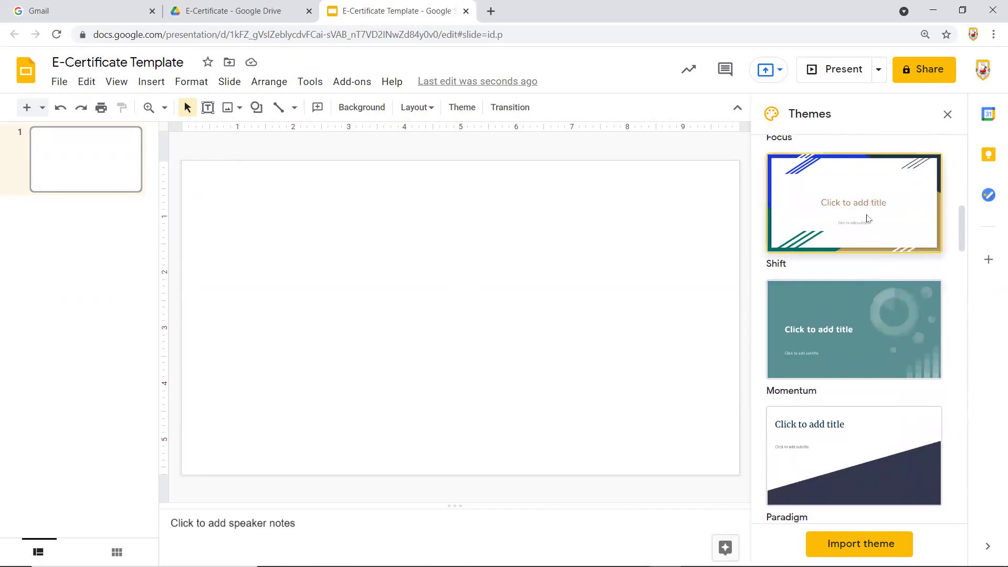
right_click(384, 287)
click(341, 287)
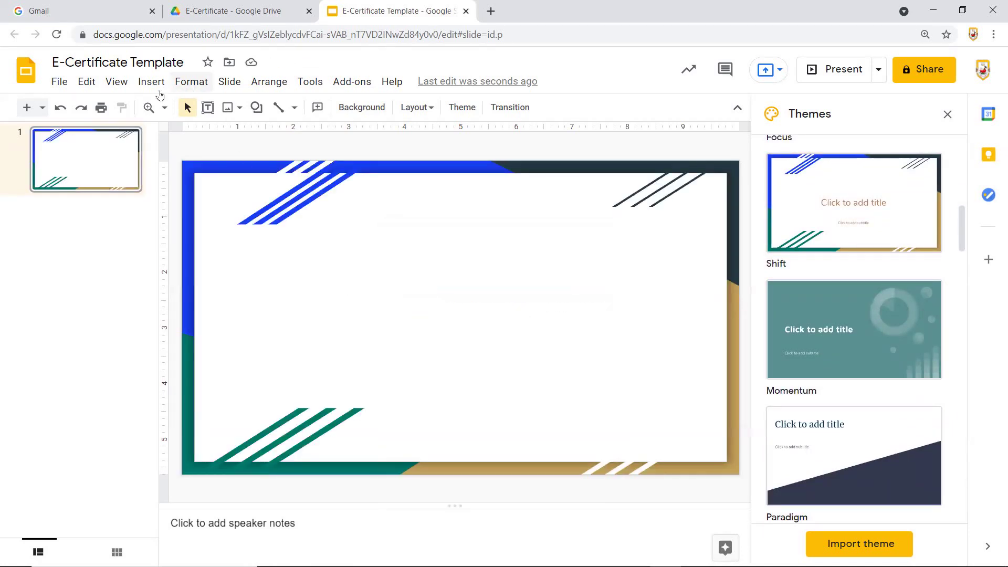
Step: Upload the PEC logo from the Desktop and place it at the slide's top centre
click(151, 81)
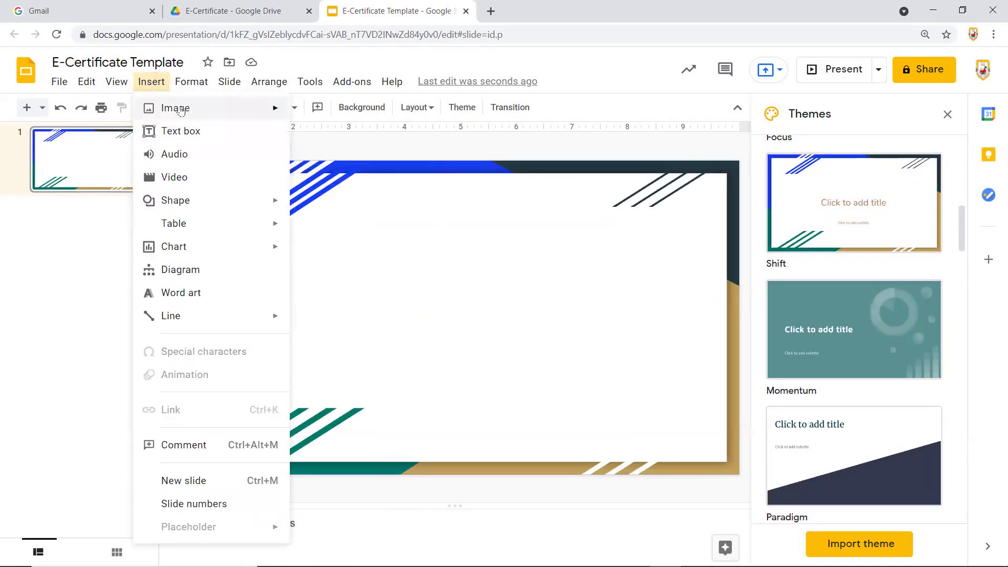
mouse_move(227, 111)
click(336, 118)
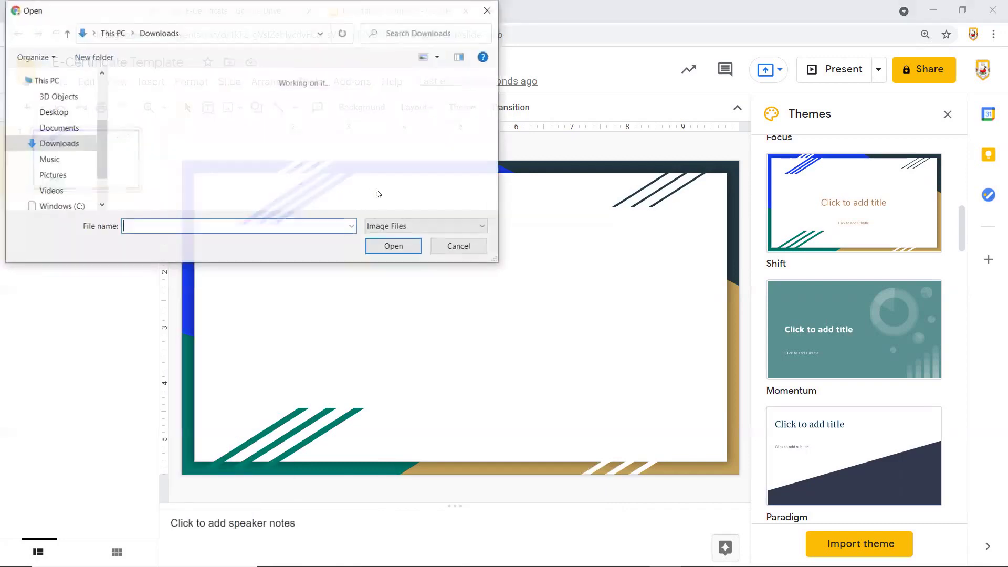
click(53, 112)
click(380, 112)
click(395, 245)
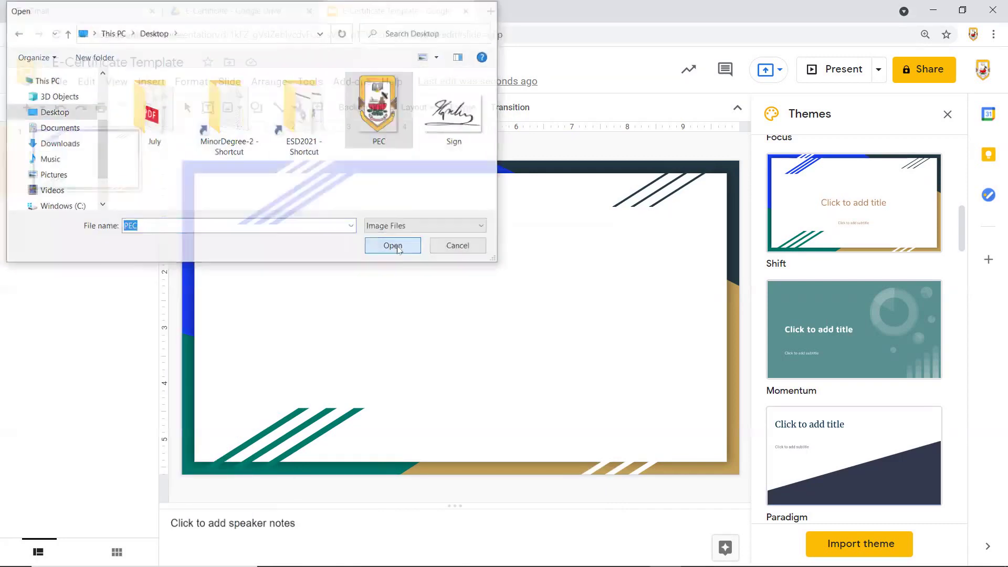
drag(266, 276, 466, 193)
click(407, 286)
Step: Apply the Title and body layout to the slide
right_click(407, 286)
mouse_move(521, 422)
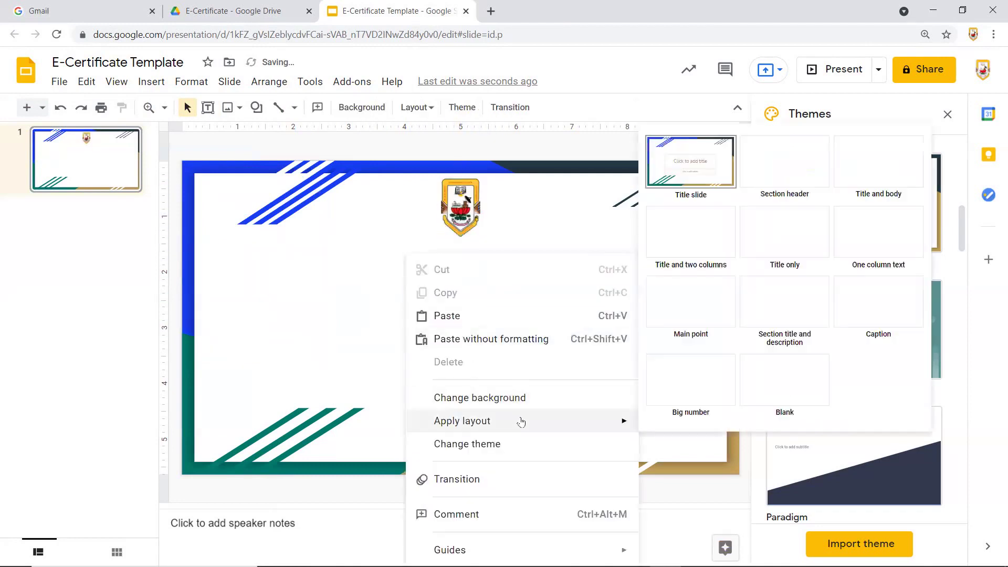
click(885, 164)
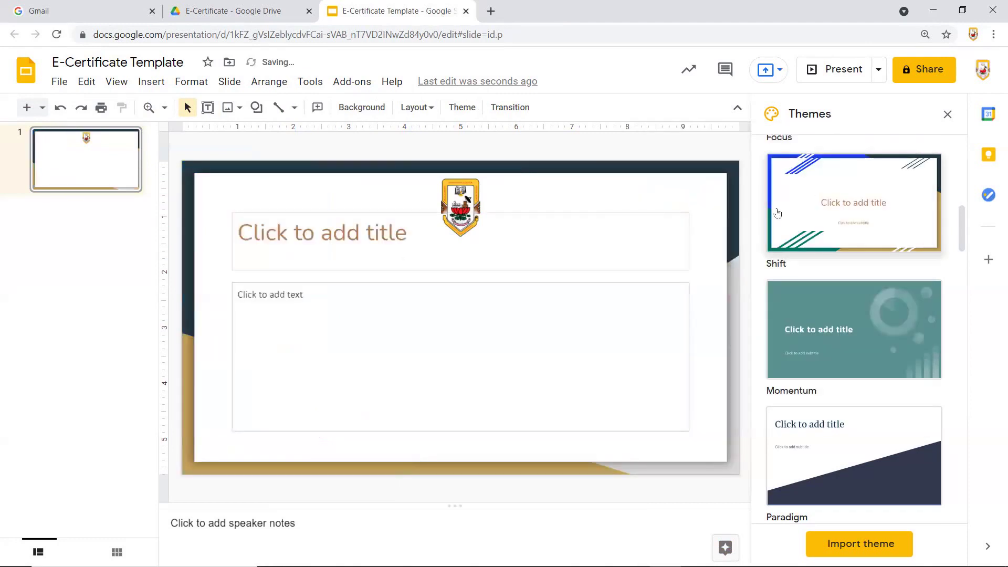
Step: Enter 'Certificate' as the title, centre-align it and move it just below the logo
click(361, 243)
text(Cer)
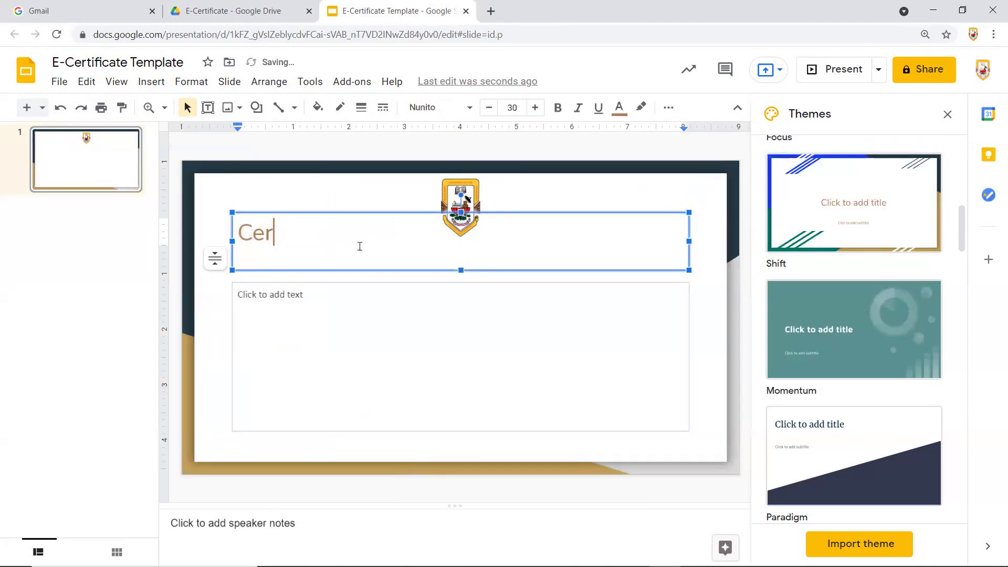
text(tificate)
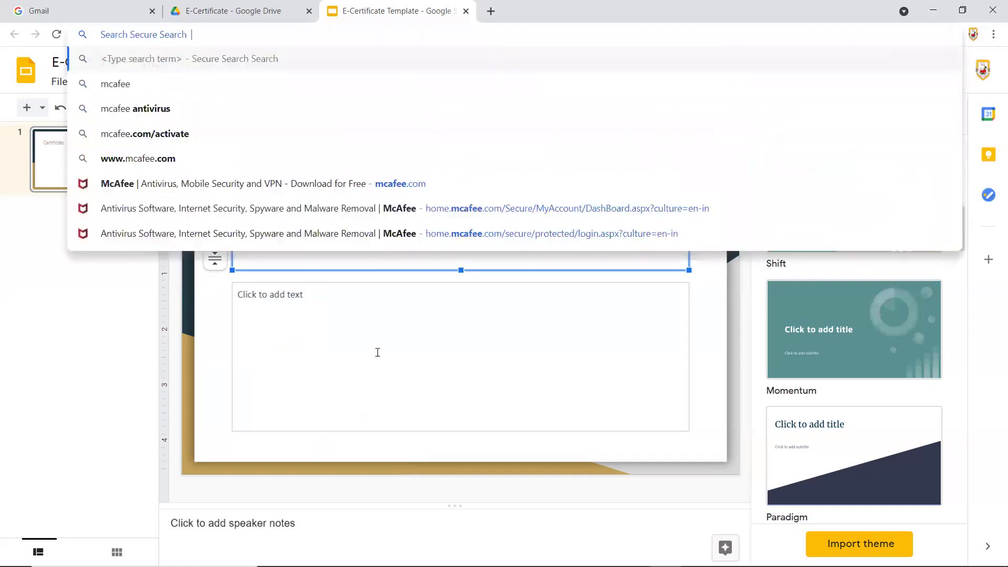
click(668, 108)
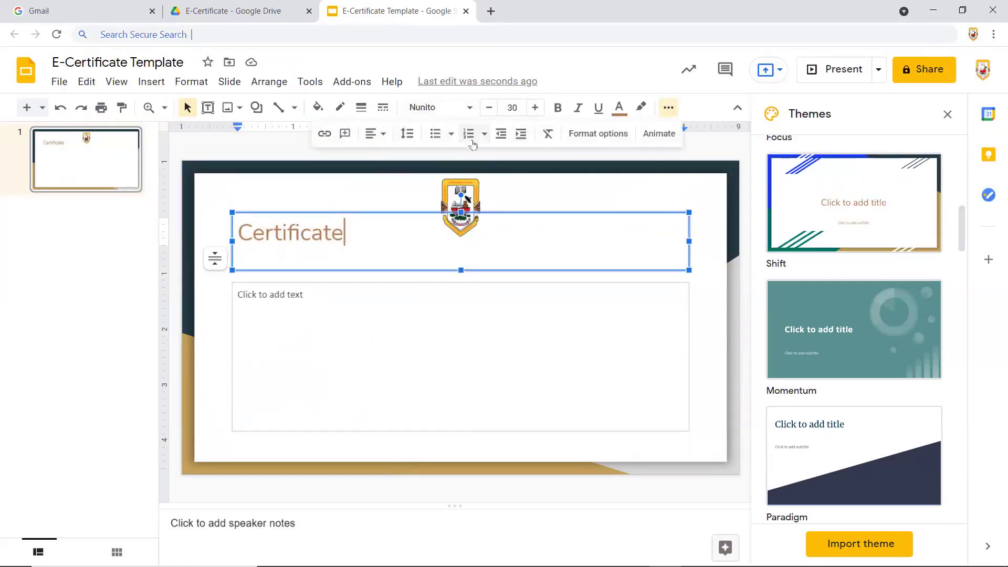
click(372, 133)
click(391, 149)
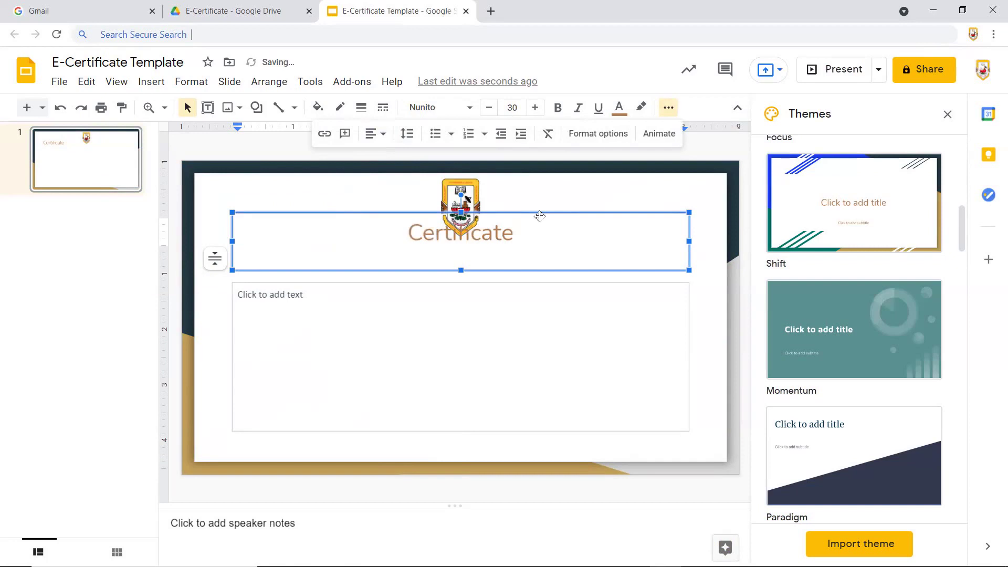
drag(540, 213, 538, 243)
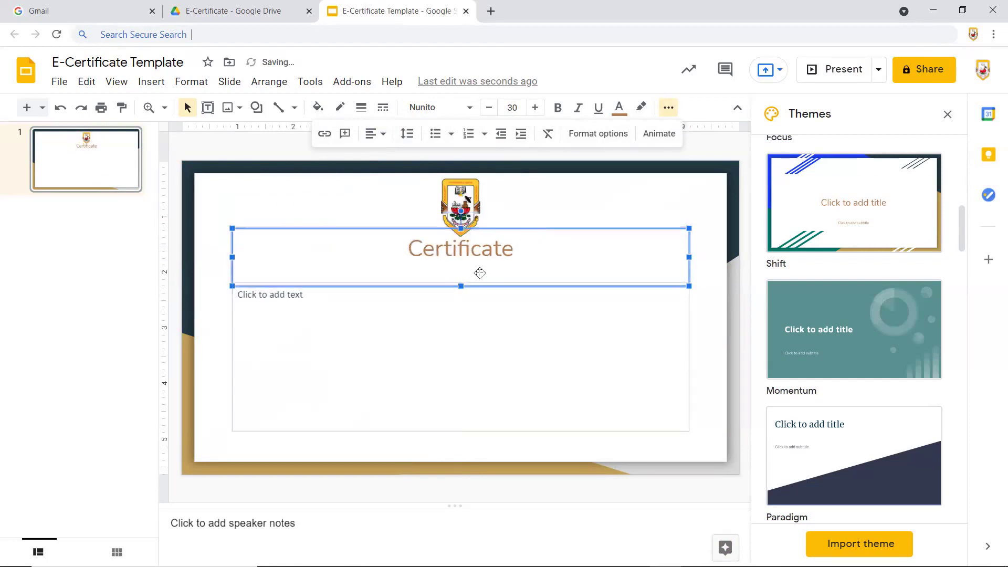
click(336, 306)
Step: Enlarge the body text and type 'This certificate is issued to <PREFIX>.<NAME>, <DESIG>'
click(536, 108)
click(536, 108)
click(536, 108)
click(536, 107)
click(536, 107)
click(536, 108)
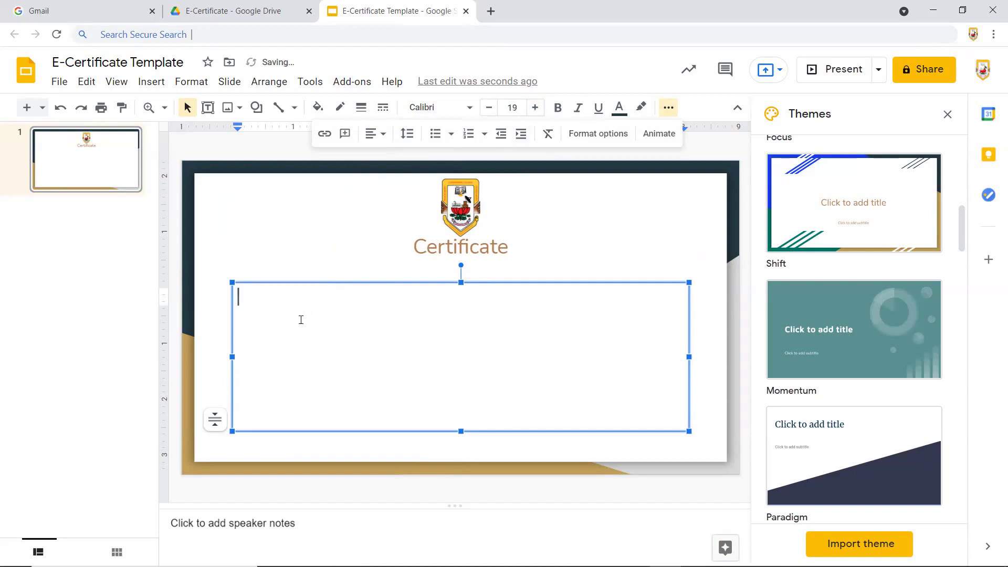
text(This certificate is issued to <>)
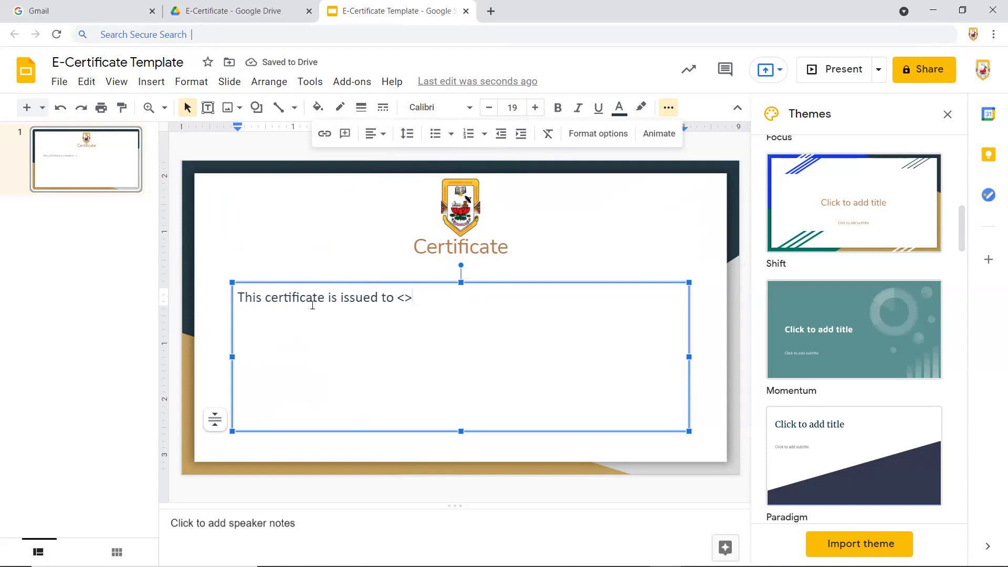
key(Left)
text(PREF)
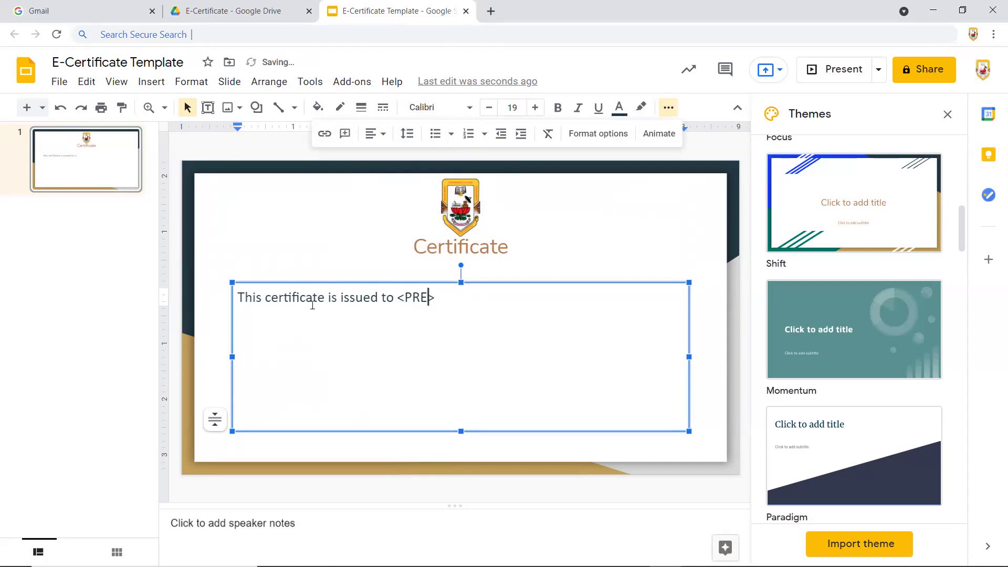
text(IX)
key(End)
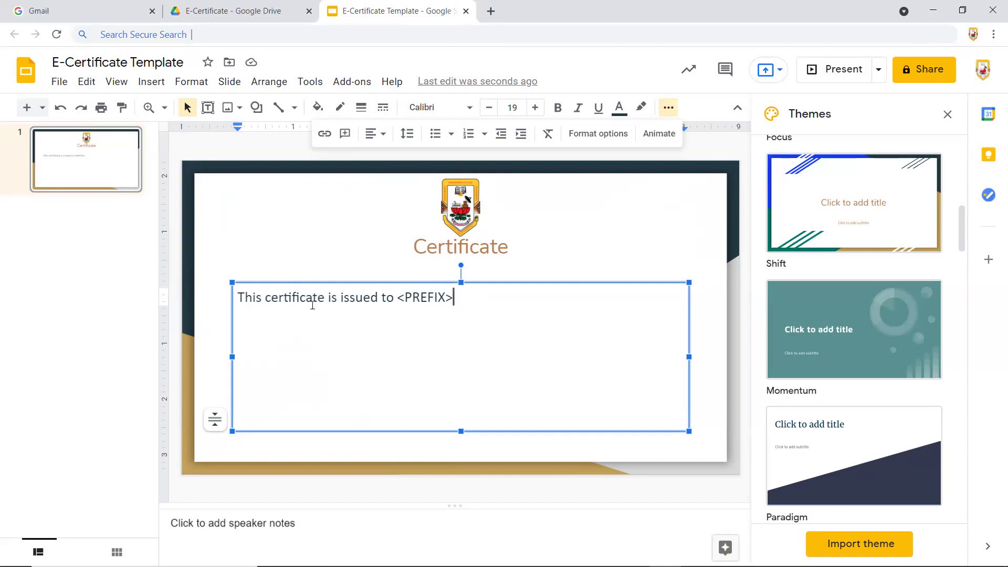
text(.<>)
key(Left)
text(NAME)
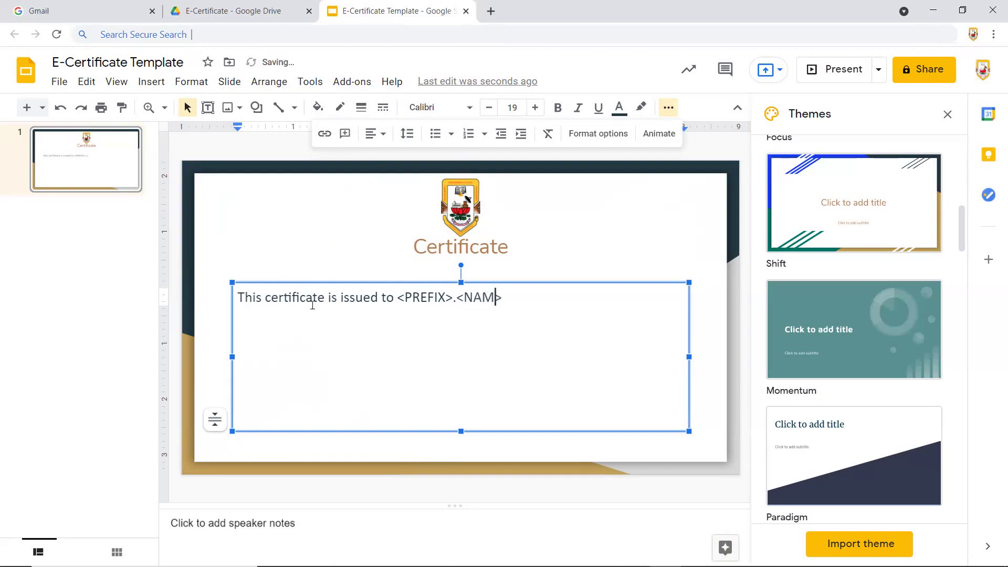
key(Right)
text(, <DESI>)
key(Left)
text(DESIG)
key(Right)
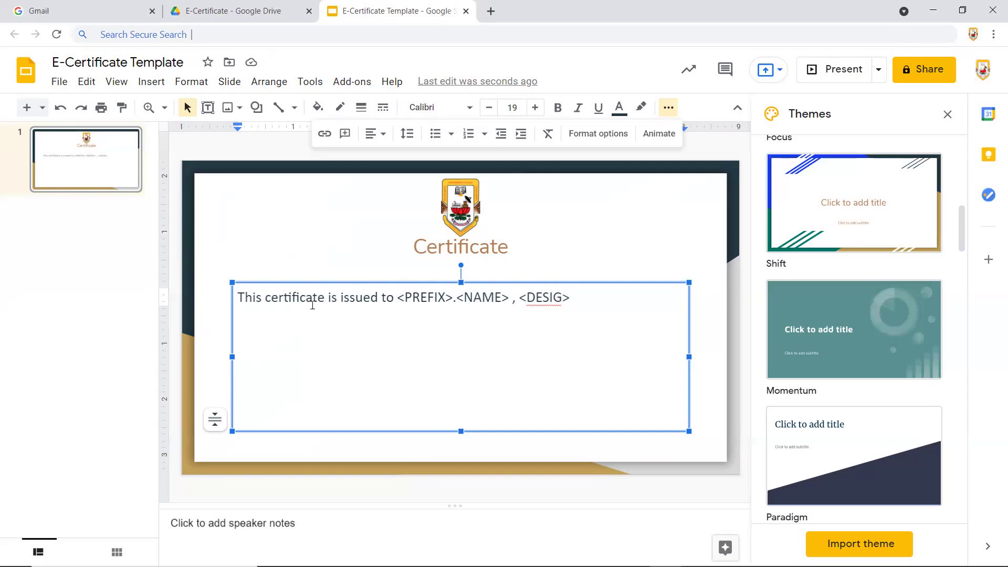
Step: Append the ', <ORG>, <STATE>' placeholders to the body text
text(, <>)
key(Left)
text(ORG)
key(Right)
text(, )
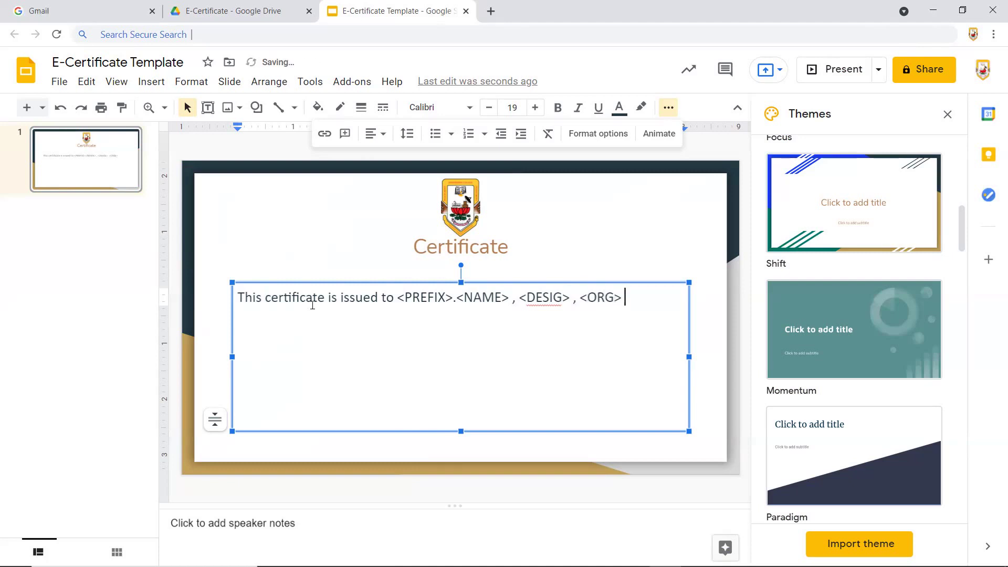
text(<>)
key(Left)
text(STATE)
key(Right)
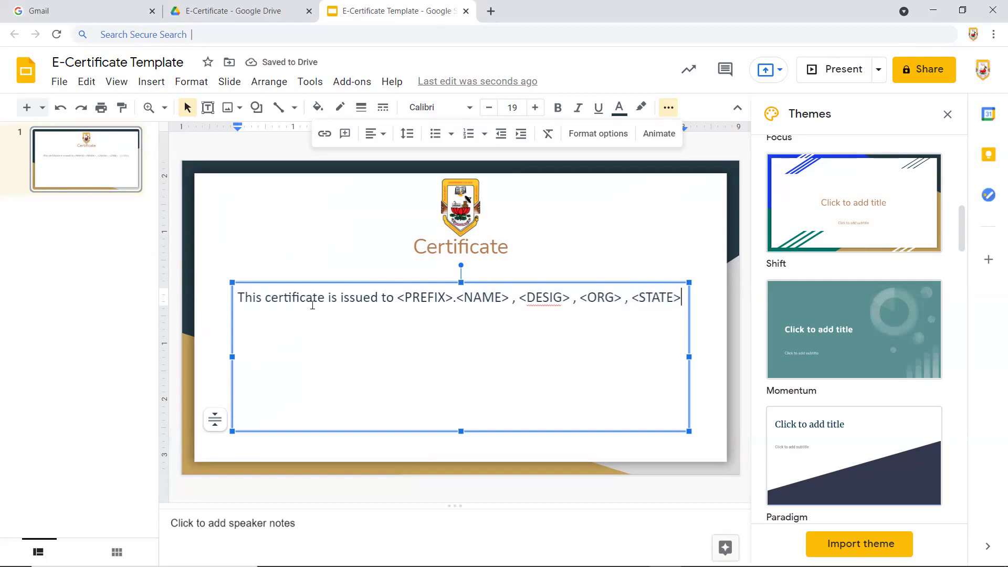
Step: Add the PCB designing training sentence dated 01-07-2021 to 15-07-2021, then shrink the box to fit
text(for successfully )
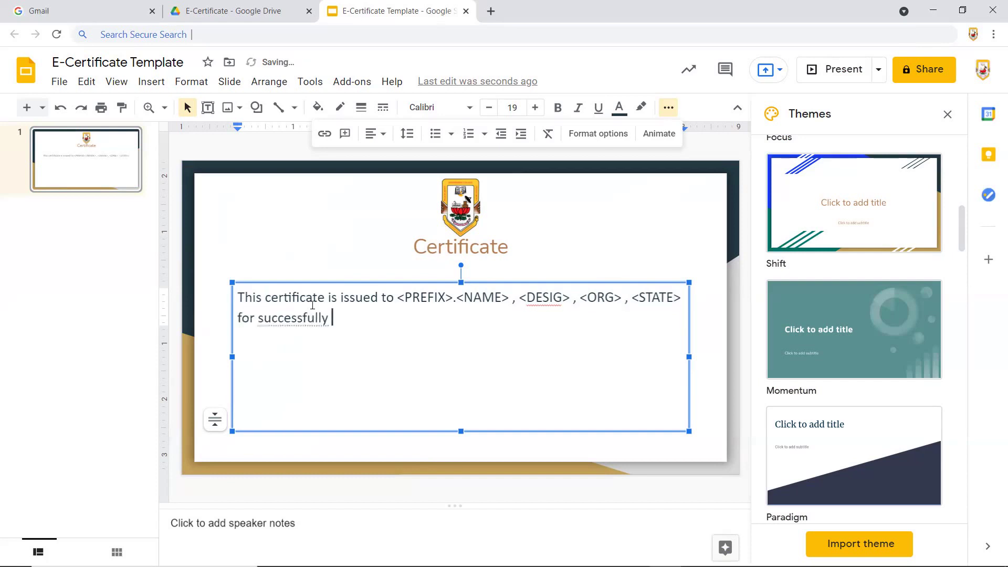
text(completing the )
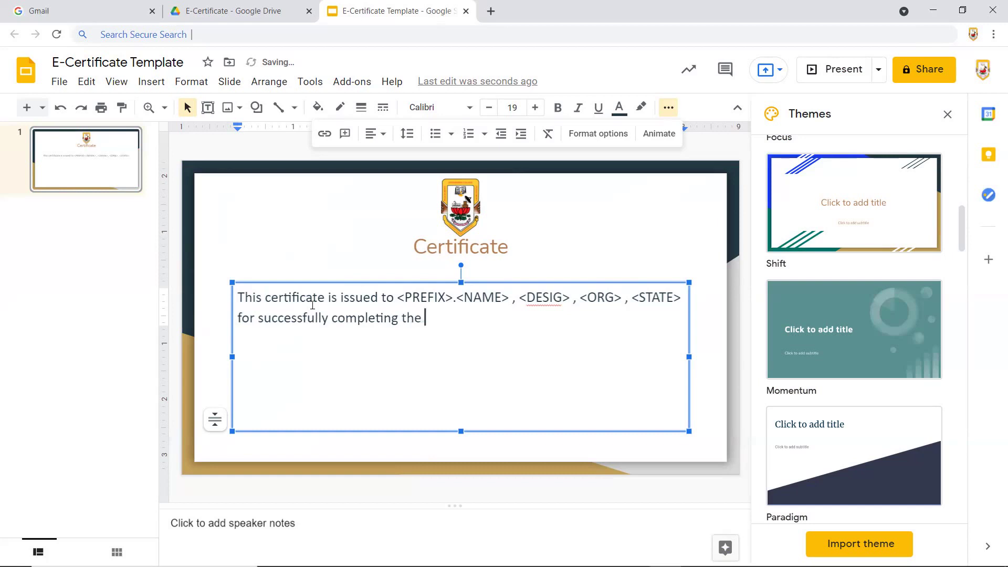
text(one week online t)
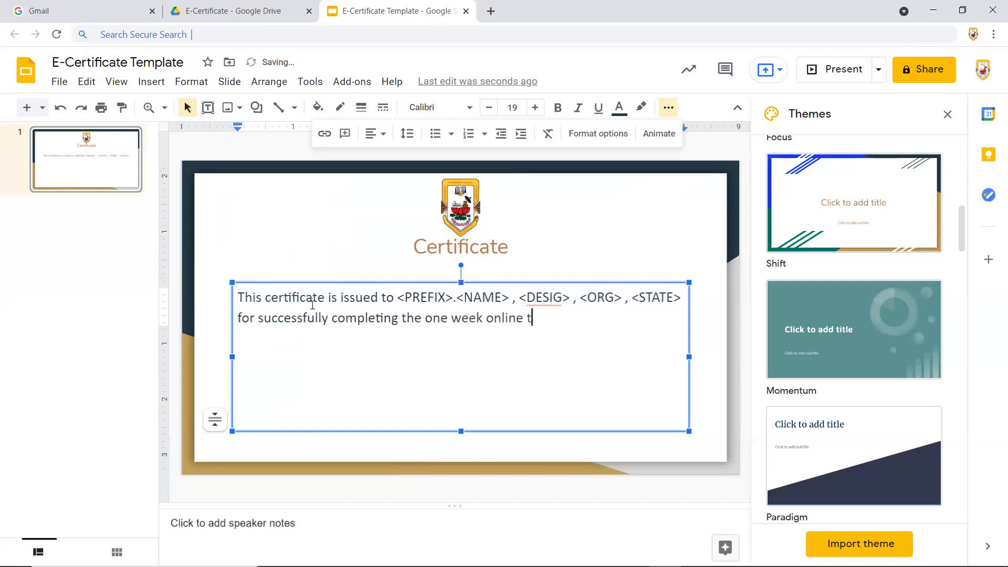
text(raining program on PCB )
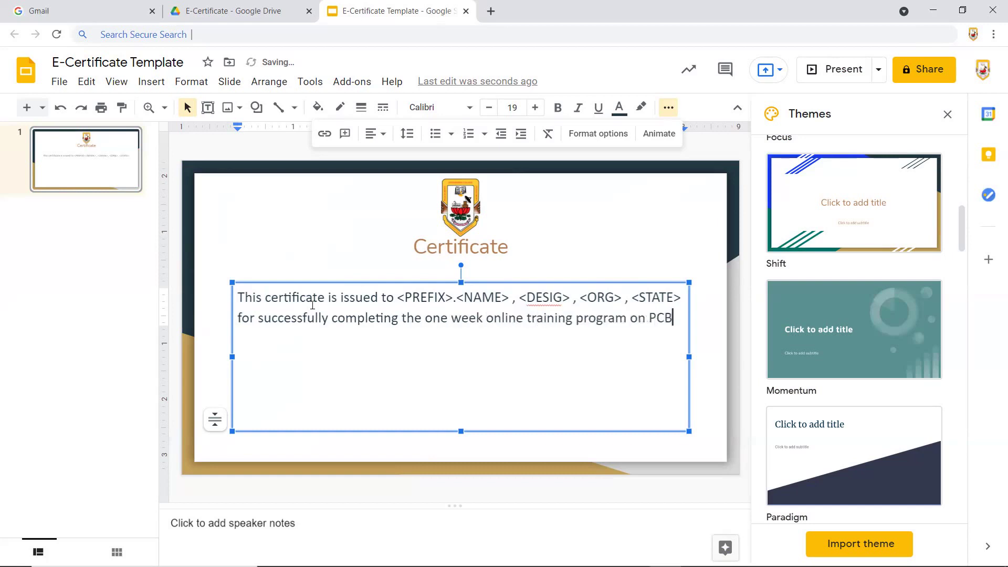
text(designing organised by P)
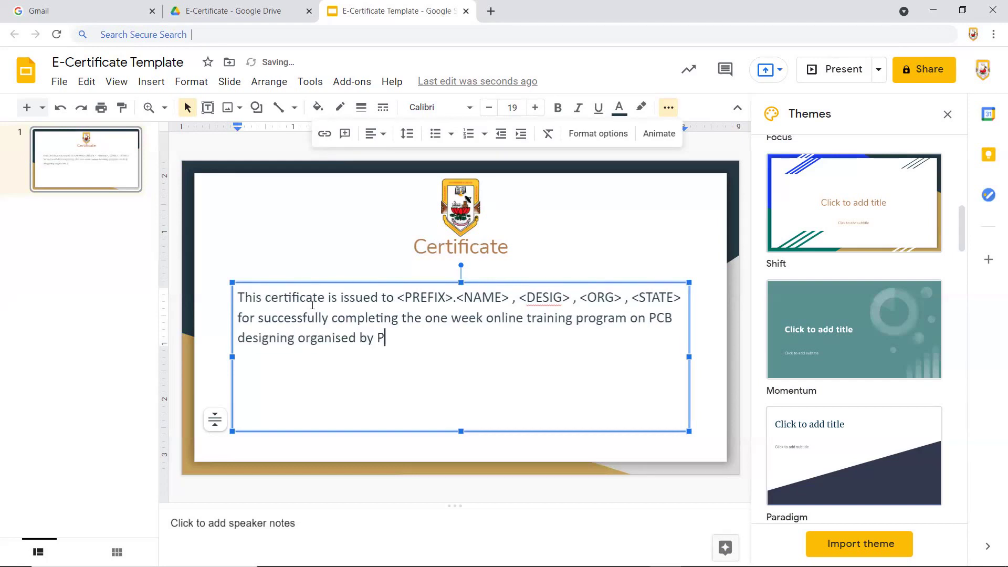
text(uducherry Tec)
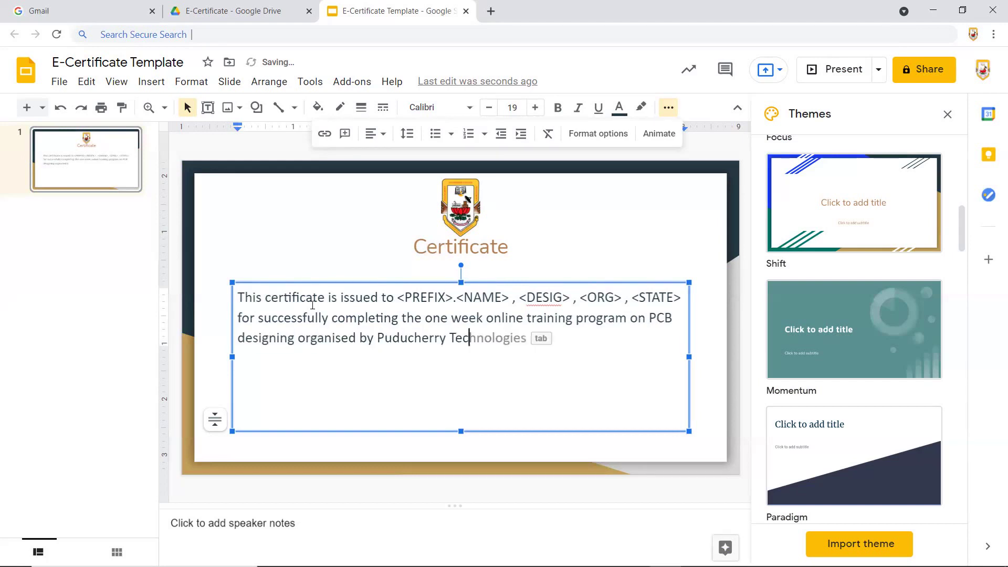
text(hnological University f)
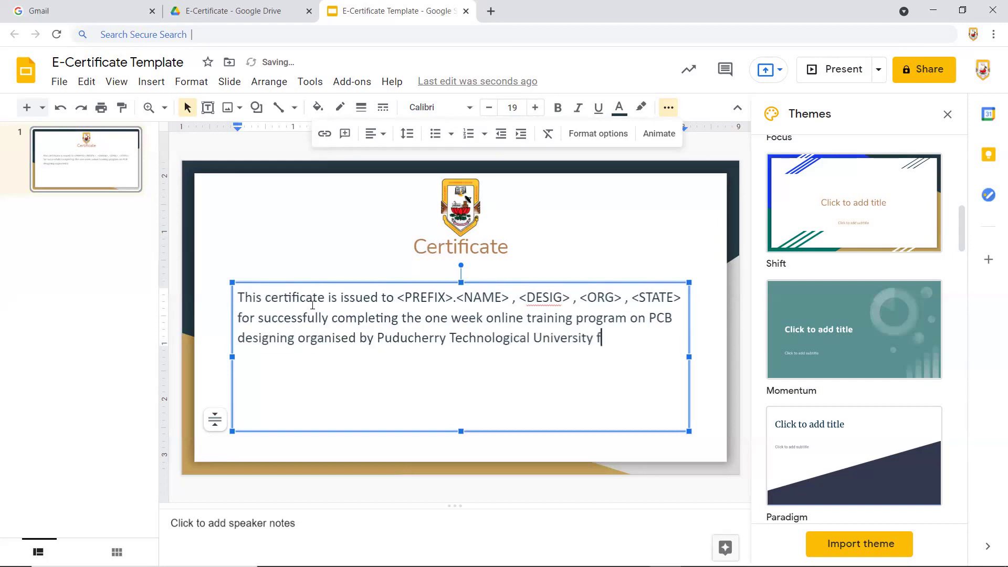
text(rom 01-07-20)
text(21 to 1)
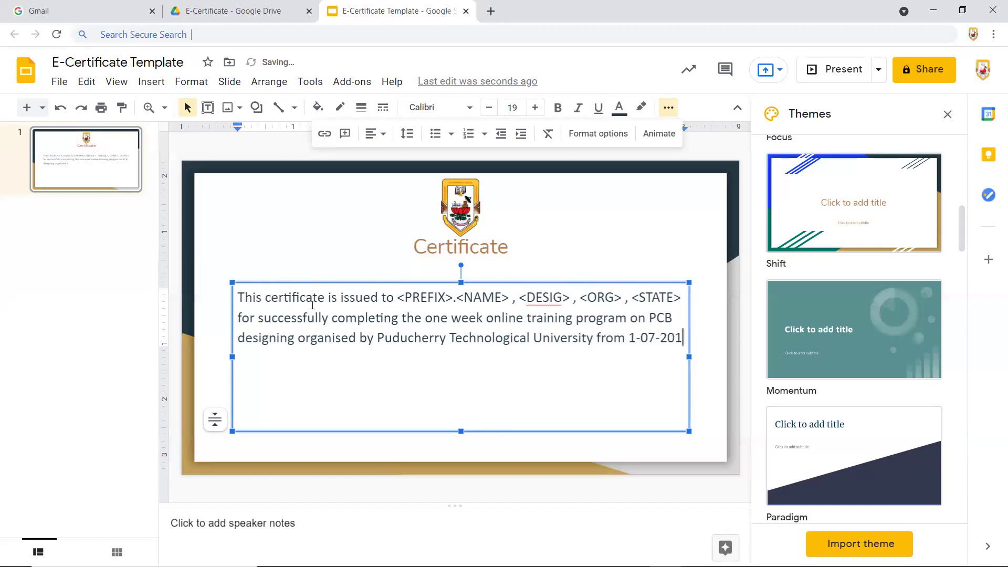
text(5-0)
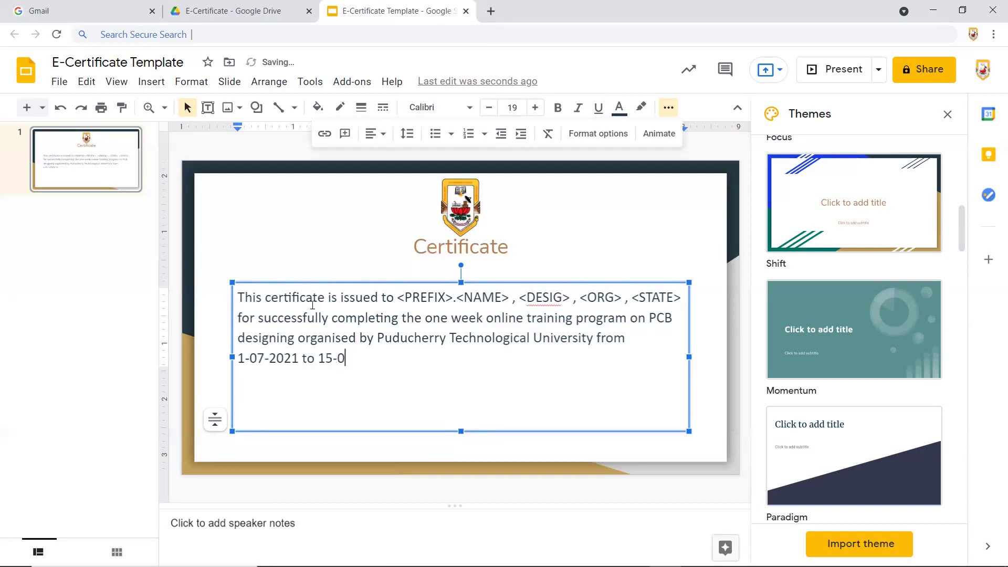
text(7-2021)
key(Home)
text(0)
key(End)
text(.)
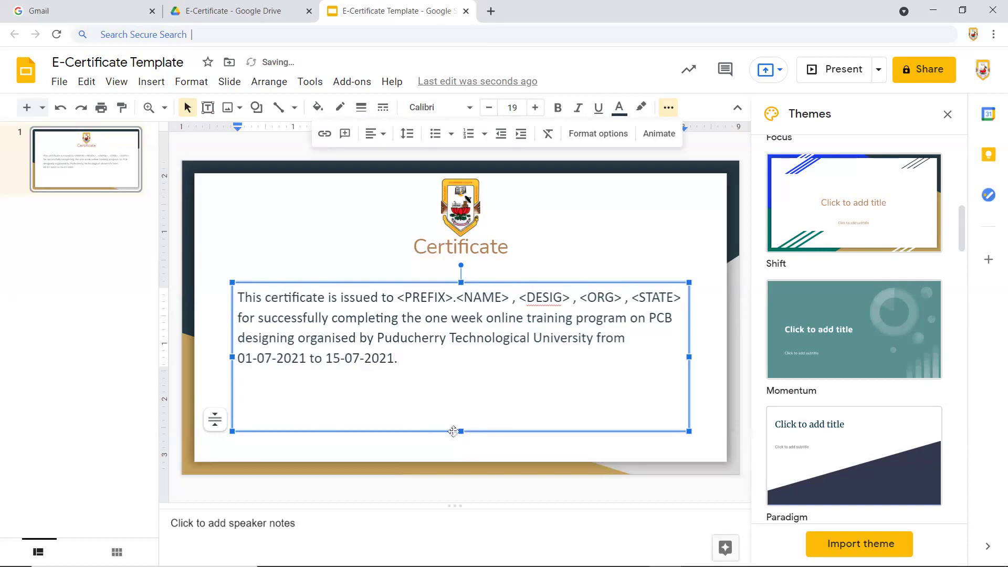
drag(461, 432, 462, 375)
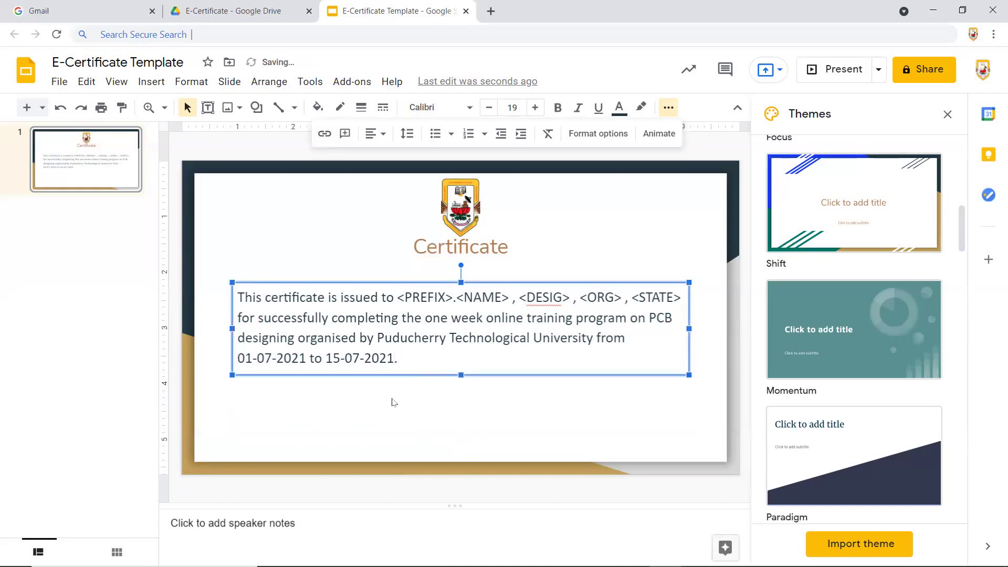
Step: Duplicate the body box below as a one-line 'Certificate Serial Nr : <ID>' box at lower left
drag(398, 376, 397, 463)
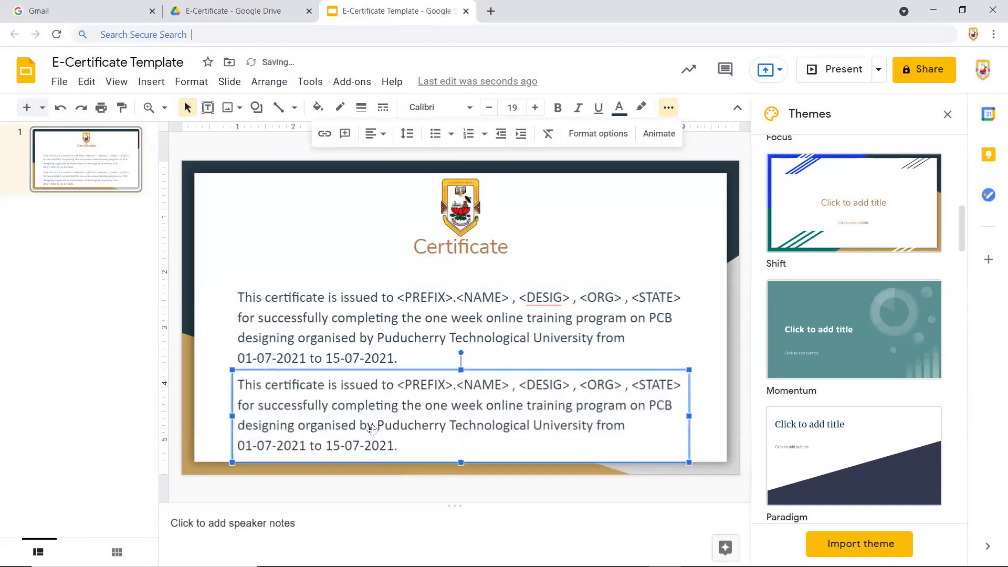
key(ctrl+a)
text(Cert)
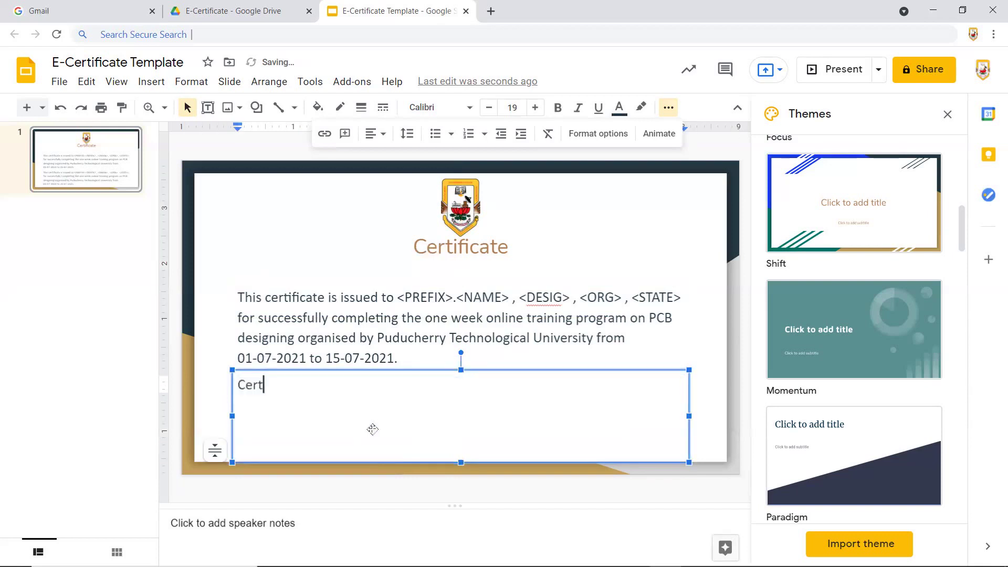
text(ificate Serial Nr : <>)
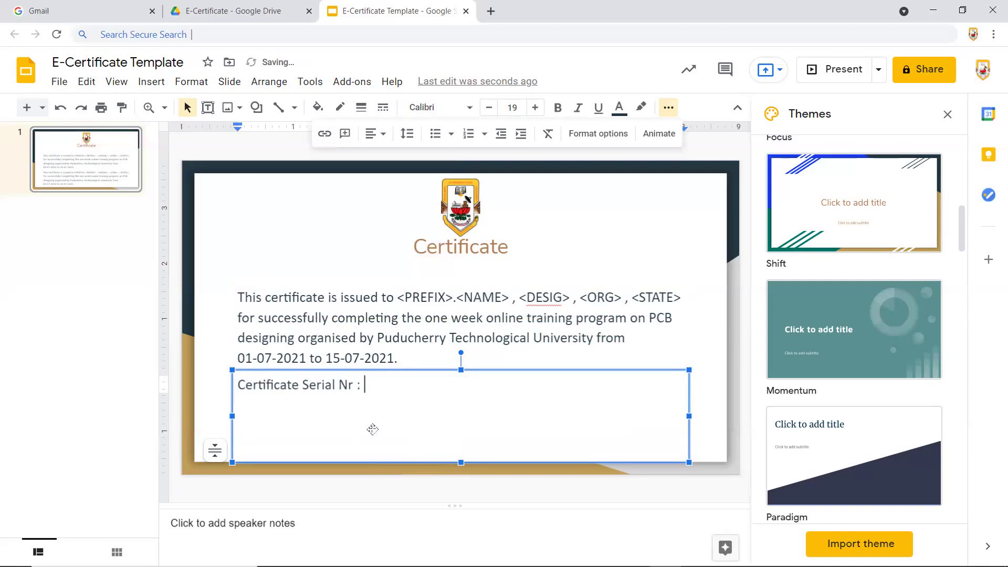
key(Left)
text(ID)
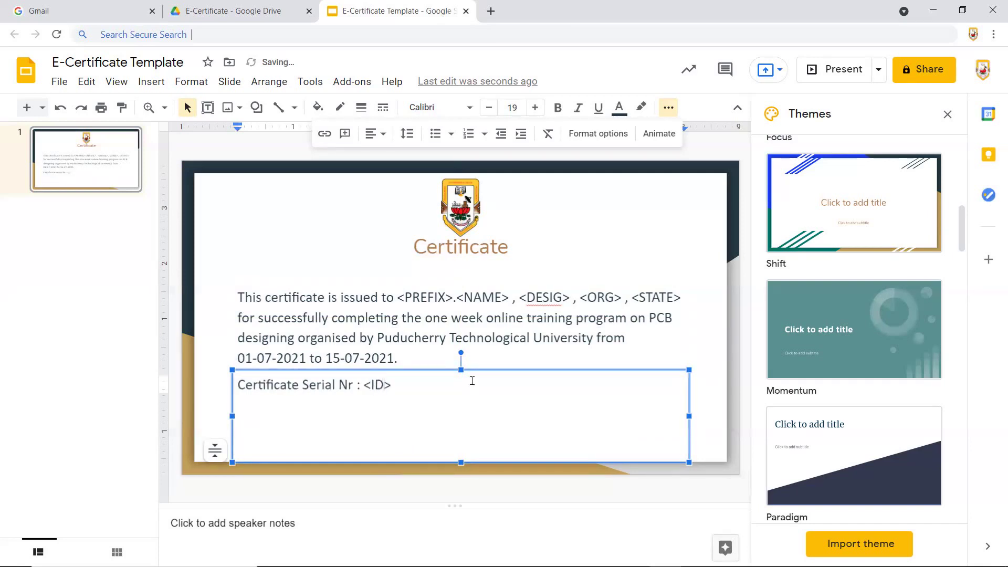
drag(461, 370, 461, 408)
drag(689, 436, 458, 398)
drag(498, 411, 473, 411)
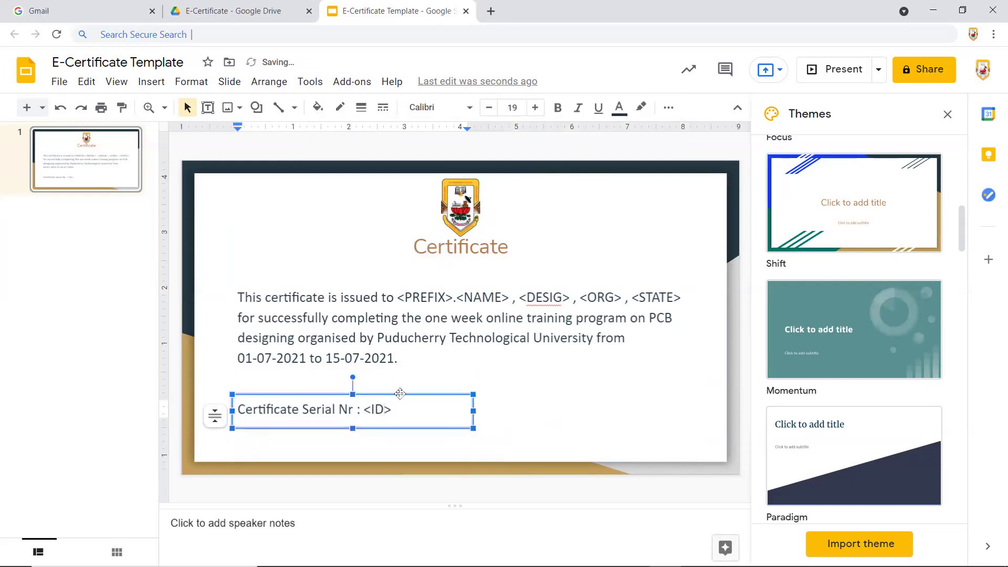
Step: Copy the serial box to the right and make it a bold 'Organizing Secretary' label
drag(401, 394, 640, 401)
triple_click(606, 422)
text(Or)
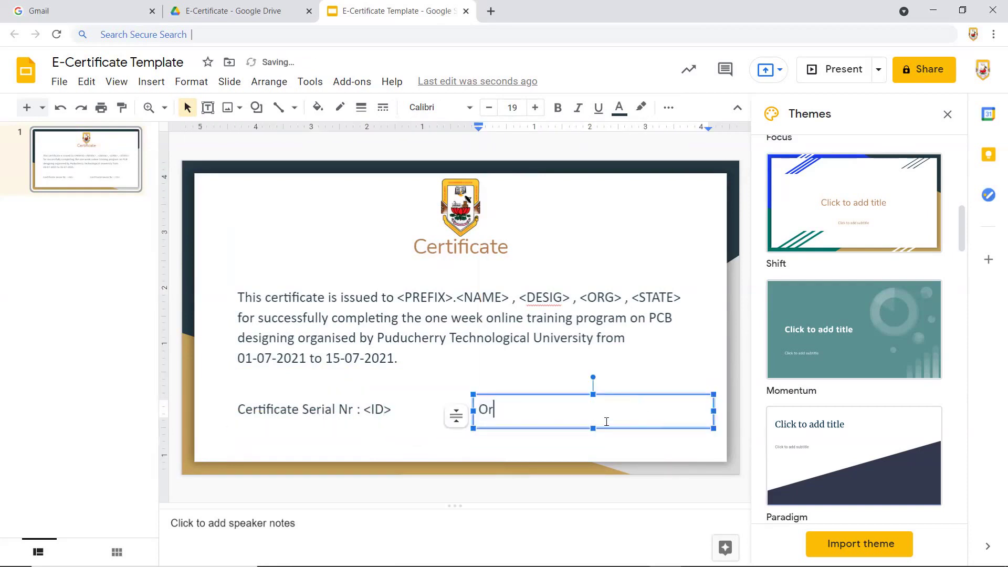
text(ganizing Secretary)
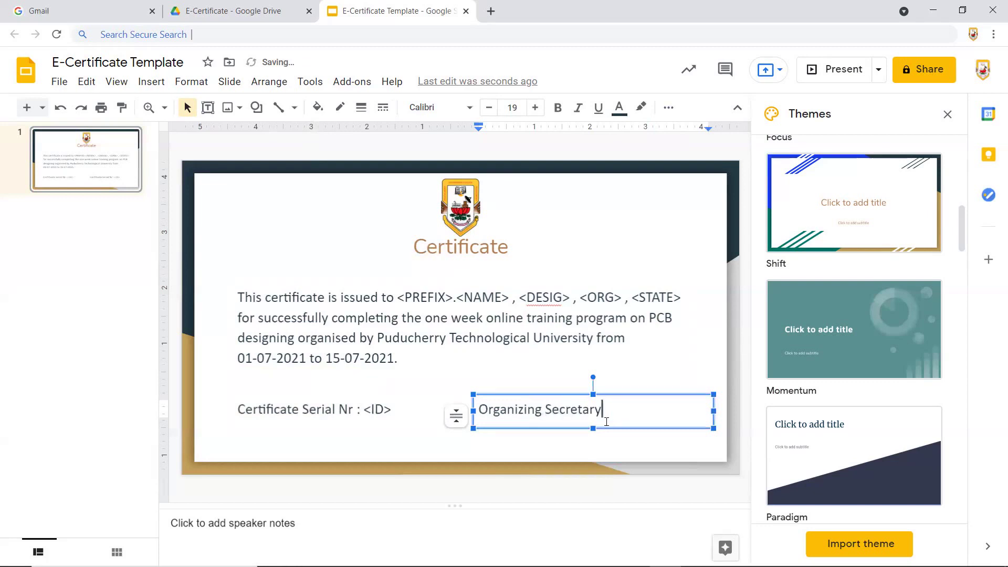
key(ctrl+shift+Left)
key(ctrl+shift+Left)
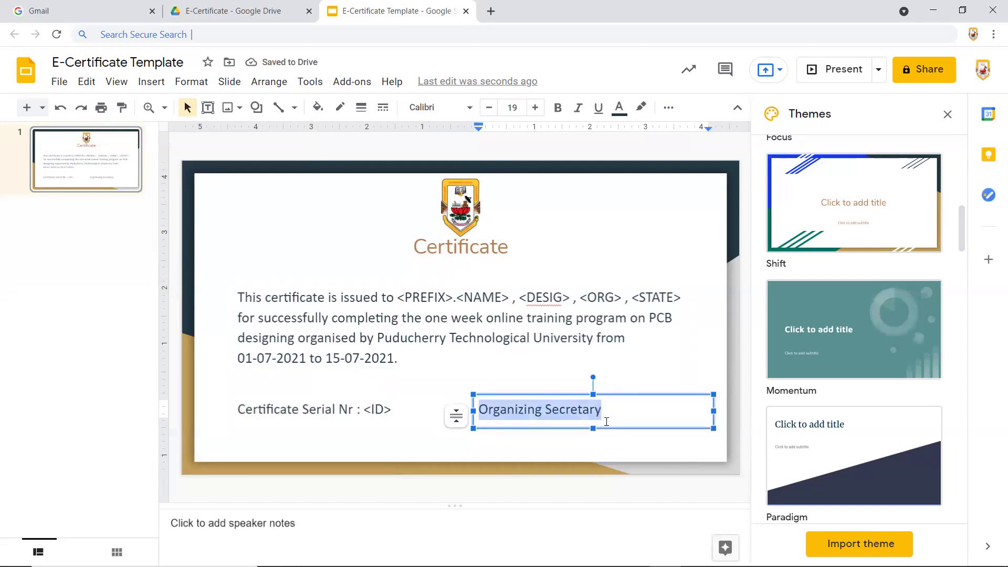
key(ctrl+b)
click(606, 447)
click(578, 373)
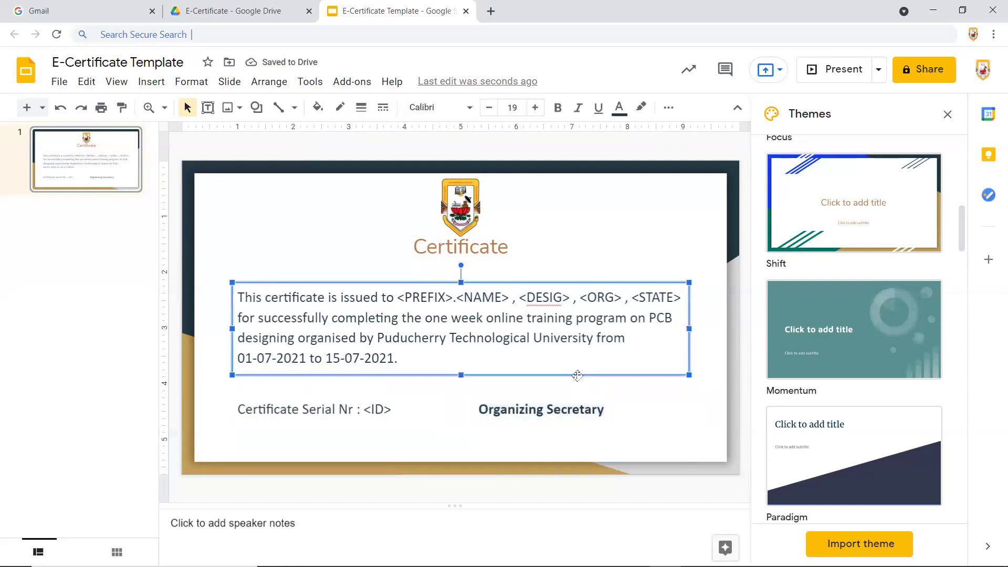
click(655, 415)
click(650, 448)
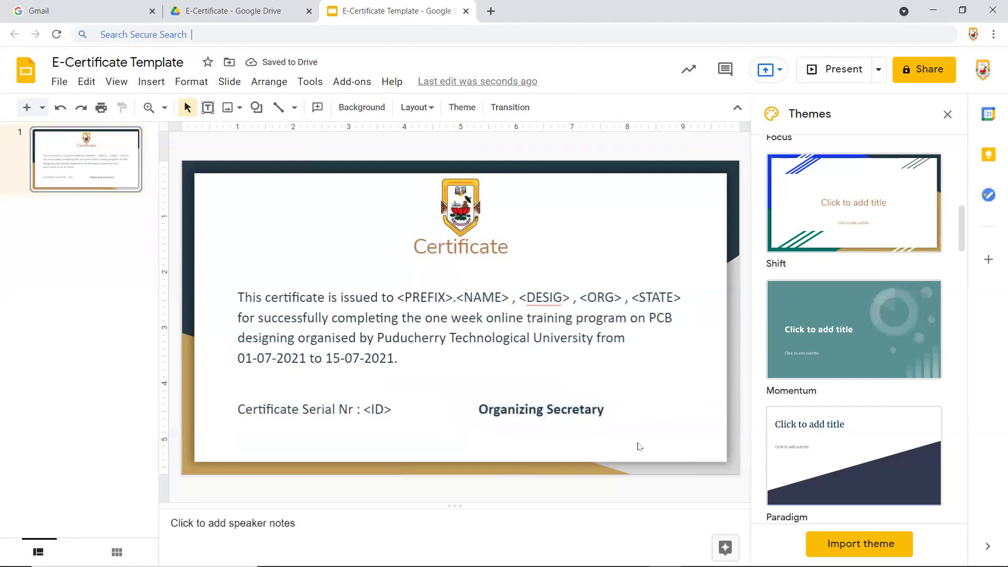
Step: Upload the Sign image, shrink it and place it over the Organizing Secretary label
click(150, 82)
mouse_move(255, 110)
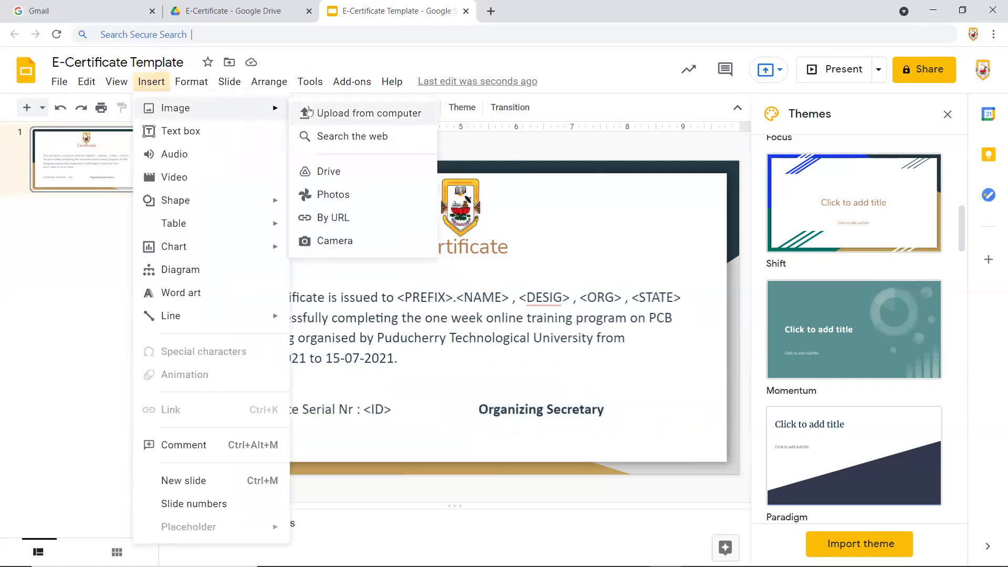
click(348, 113)
click(455, 105)
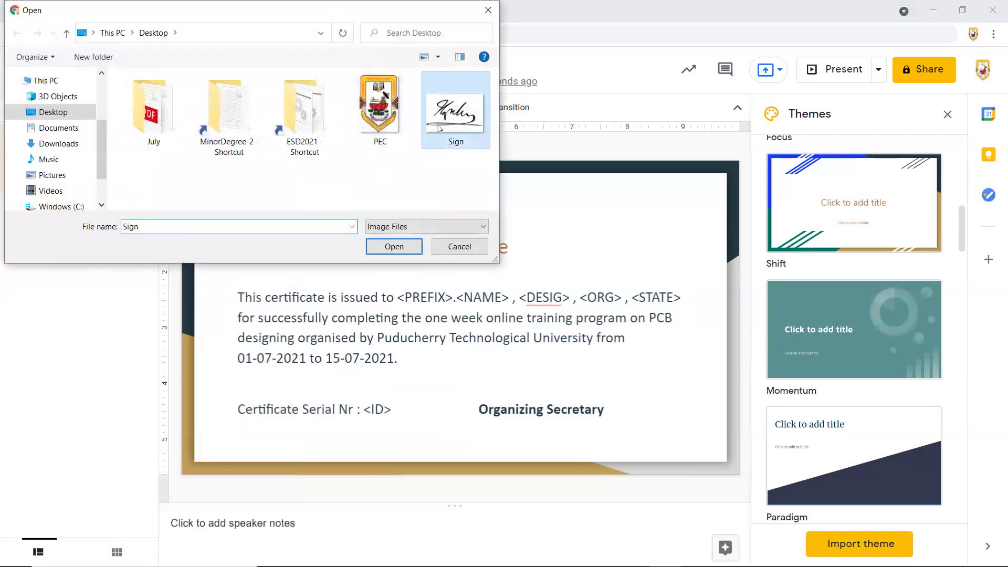
click(377, 244)
mouse_move(695, 161)
mouse_down()
mouse_move(581, 229)
mouse_move(417, 400)
mouse_up()
drag(402, 366, 624, 322)
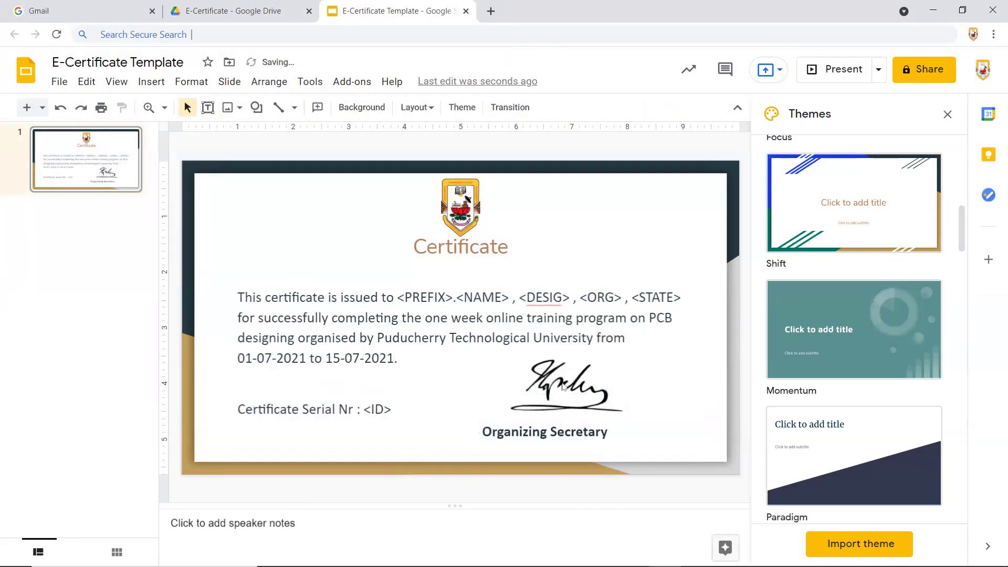
Step: Recolour the signature image with the Dark 7 preset
click(564, 383)
double_click(564, 383)
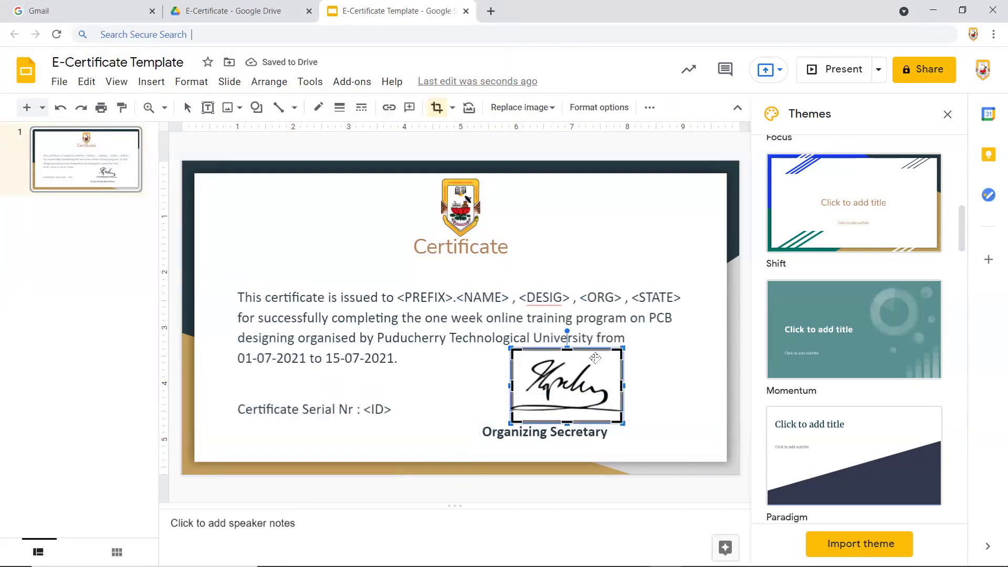
click(598, 107)
click(808, 241)
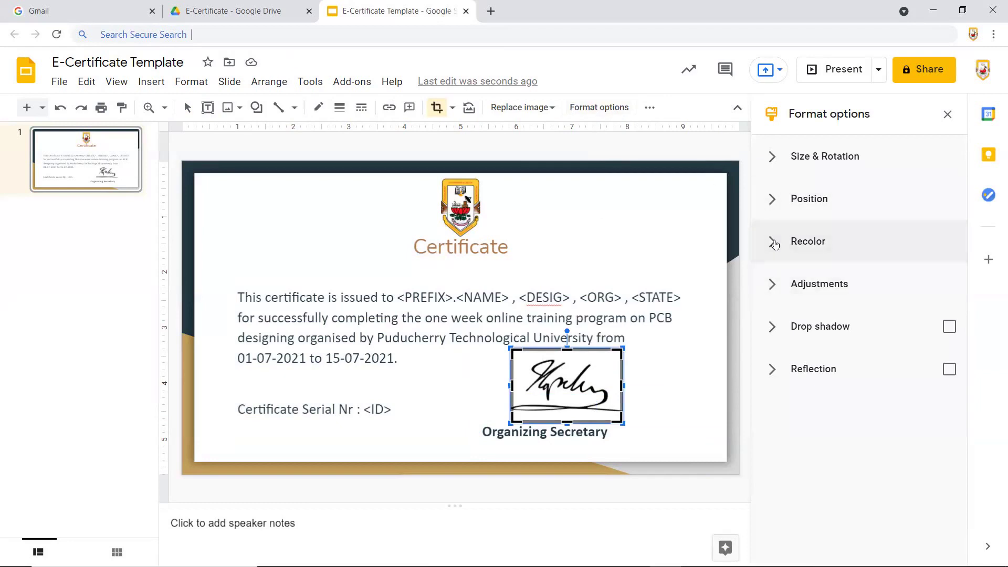
click(805, 502)
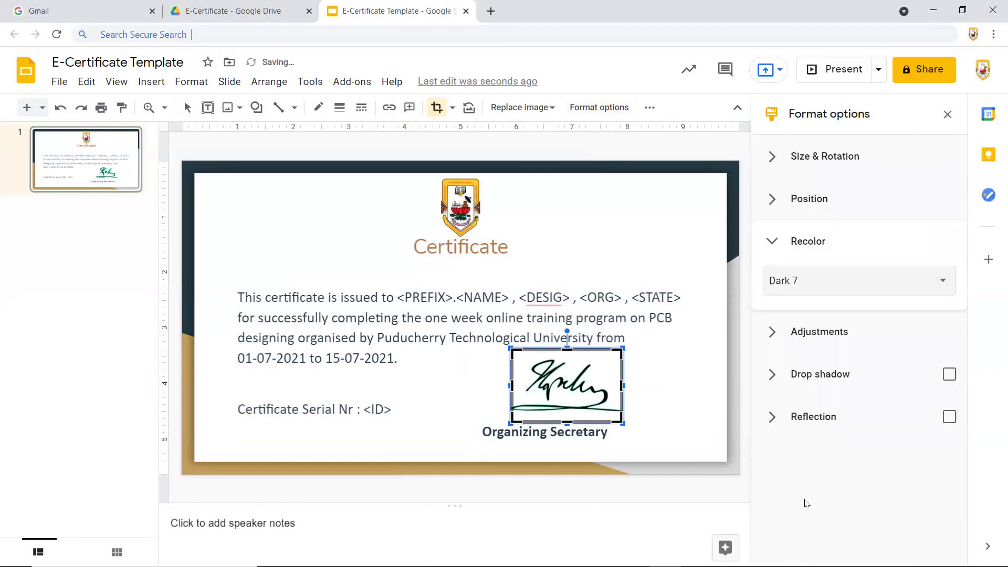
click(453, 300)
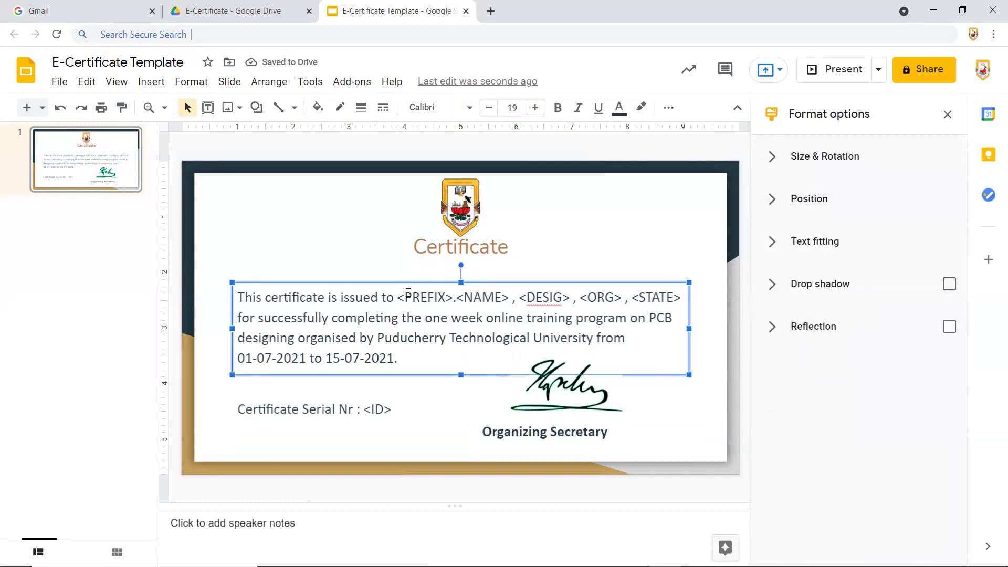
Step: Make <PREFIX>.<NAME> in the body text bold and dark red
drag(398, 298, 511, 287)
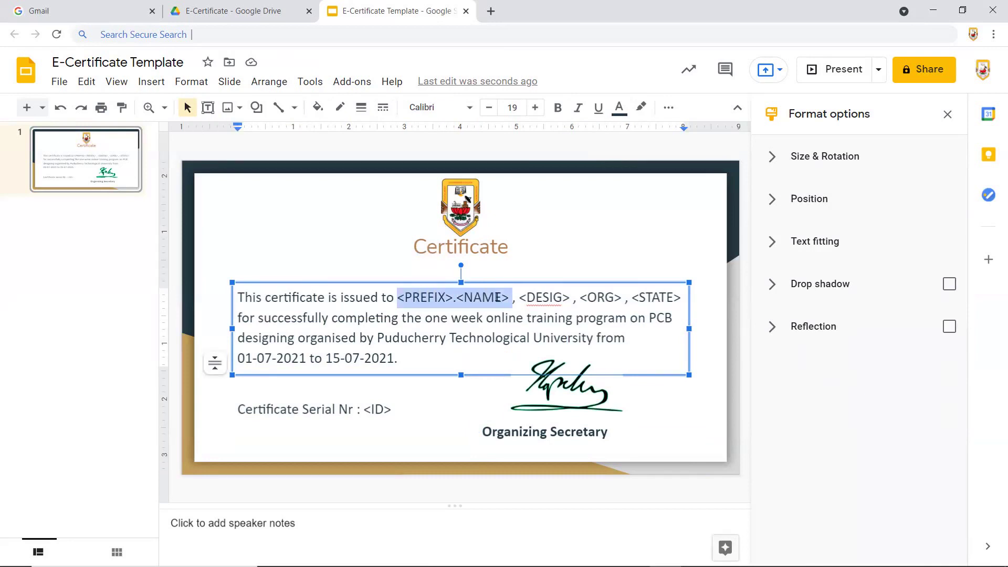
key(ctrl+b)
click(619, 108)
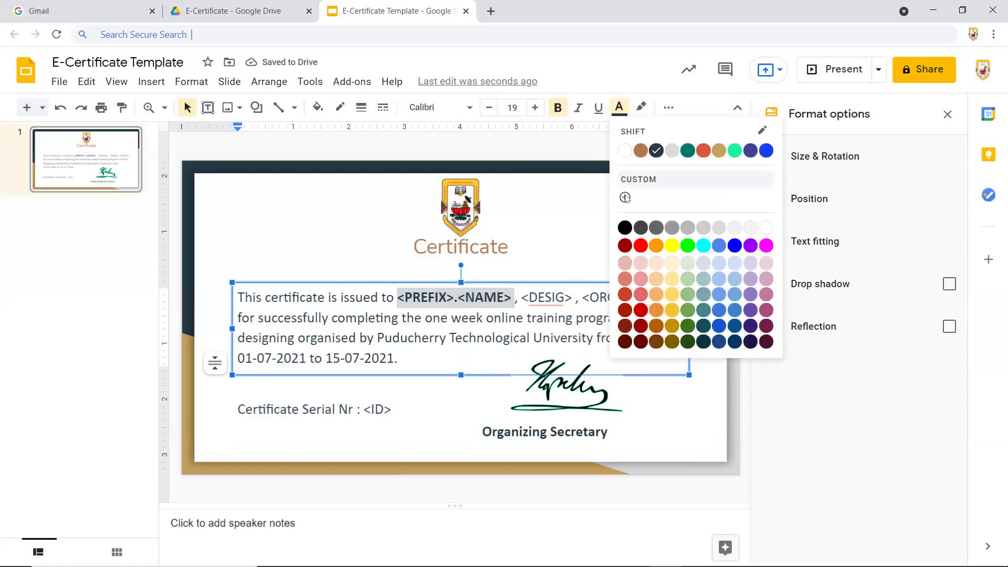
click(641, 342)
Step: Make the Certificate title bold and reload the presentation with F5
click(465, 261)
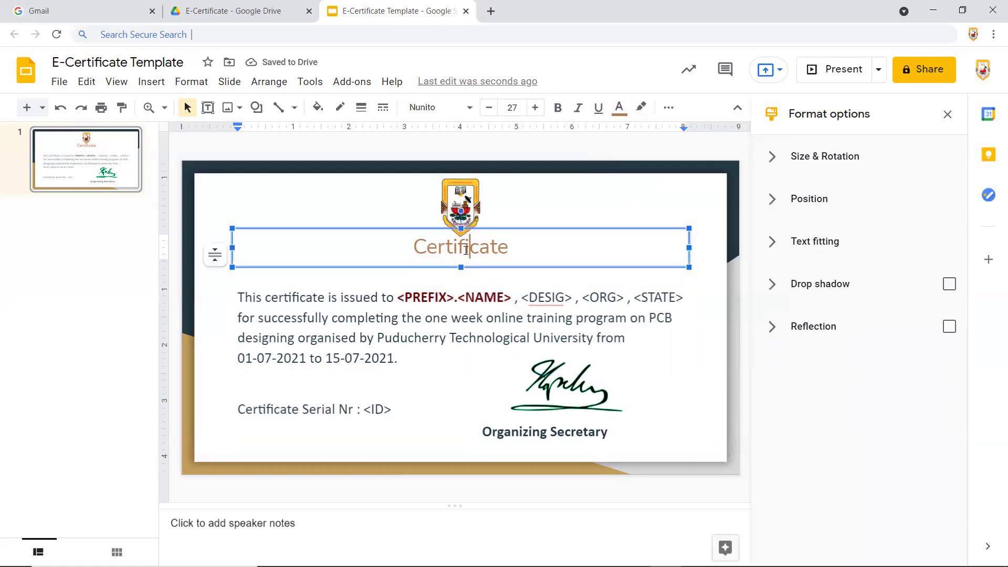
drag(413, 242, 523, 245)
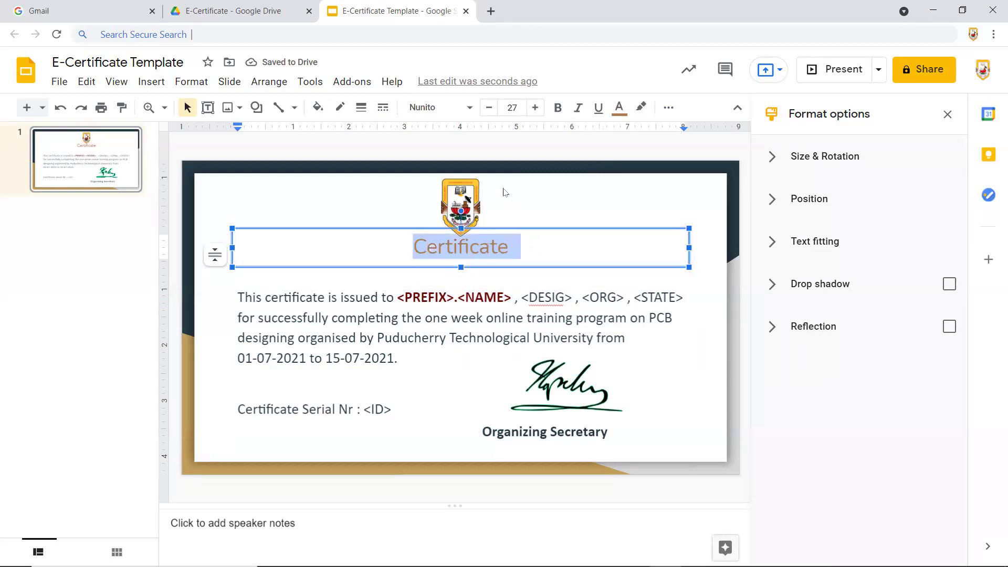
click(558, 109)
click(550, 257)
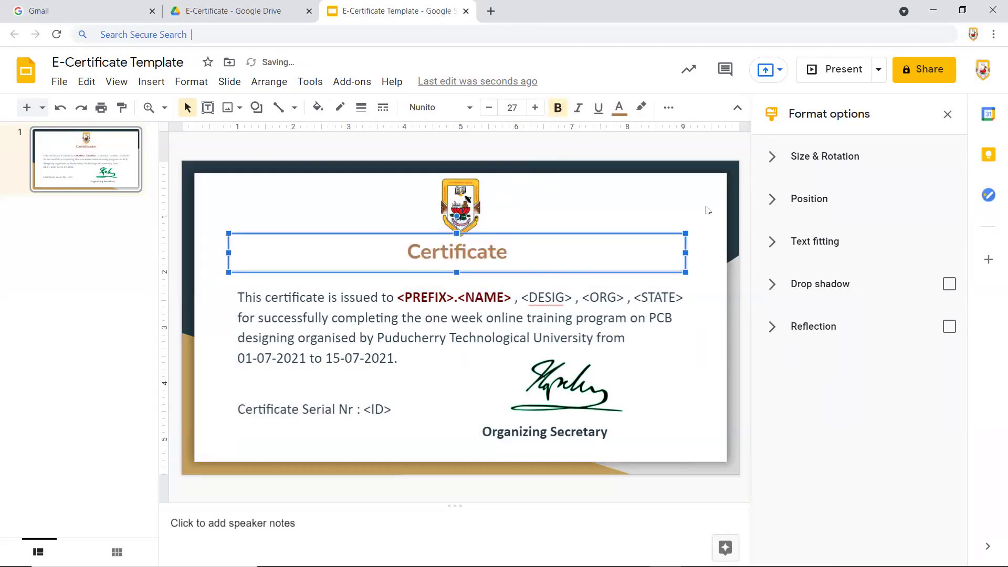
click(709, 210)
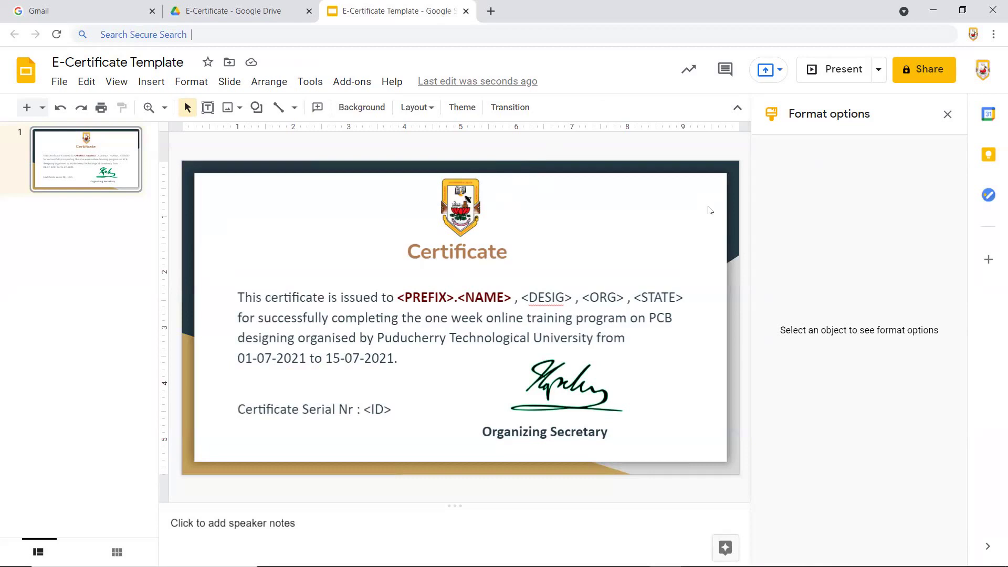
click(464, 256)
key(Home)
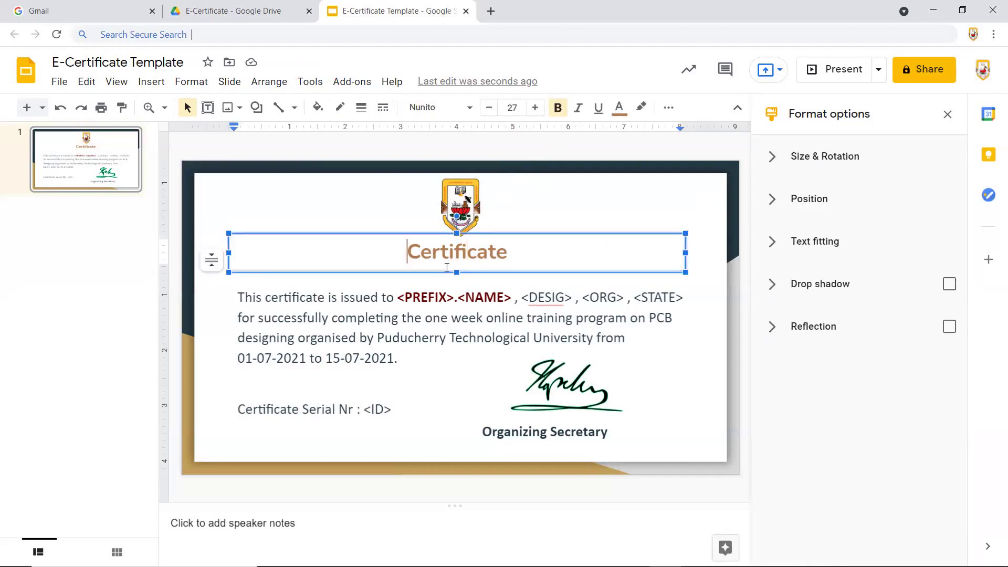
key(F5)
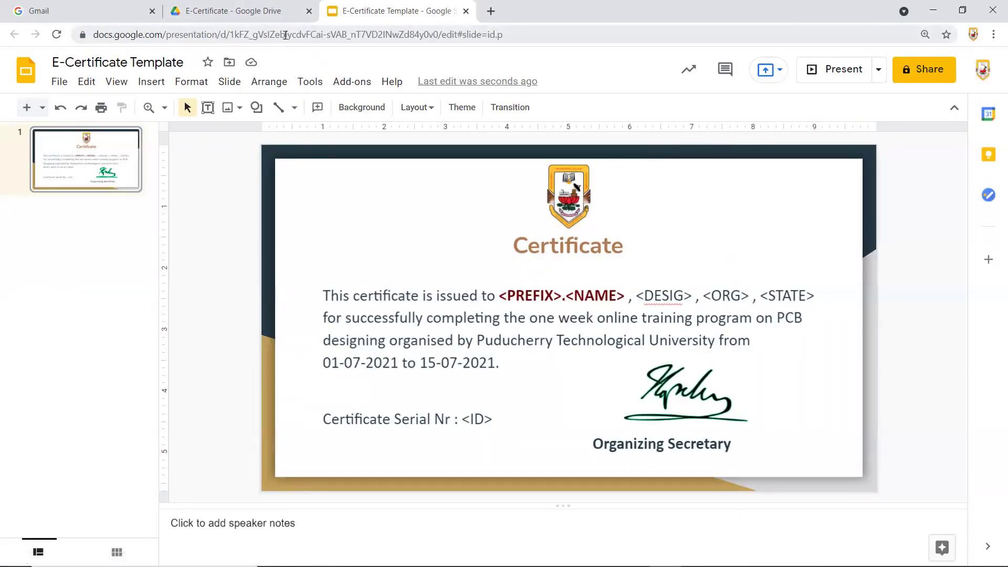
Step: Paste the presentation's address-bar link into a new Notepad document
key(ctrl+plus)
key(ctrl+plus)
key(ctrl+plus)
key(ctrl+plus)
key(ctrl+plus)
key(ctrl+plus)
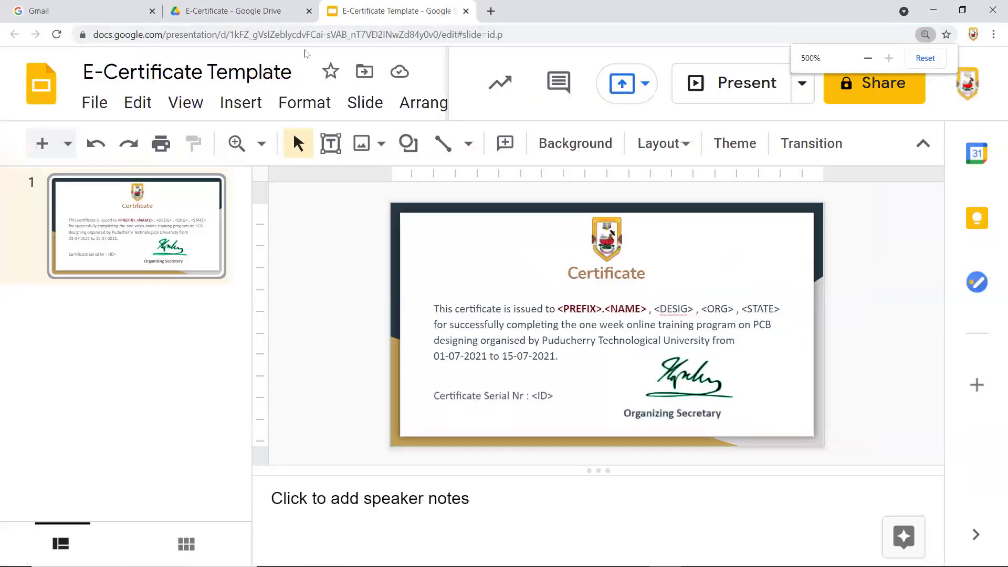
key(ctrl+l)
key(ctrl+c)
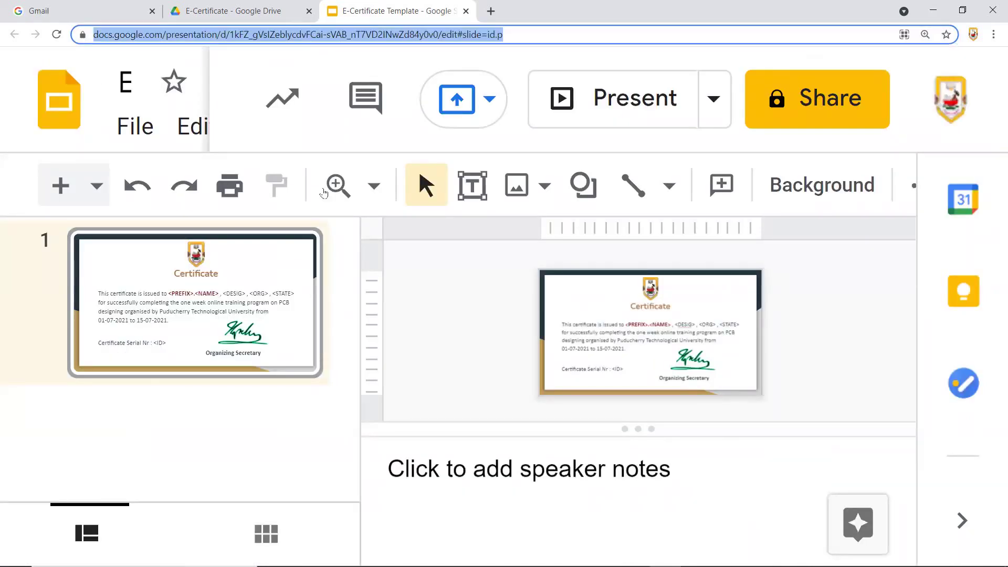
key(ctrl+0)
key(super+r)
key(Return)
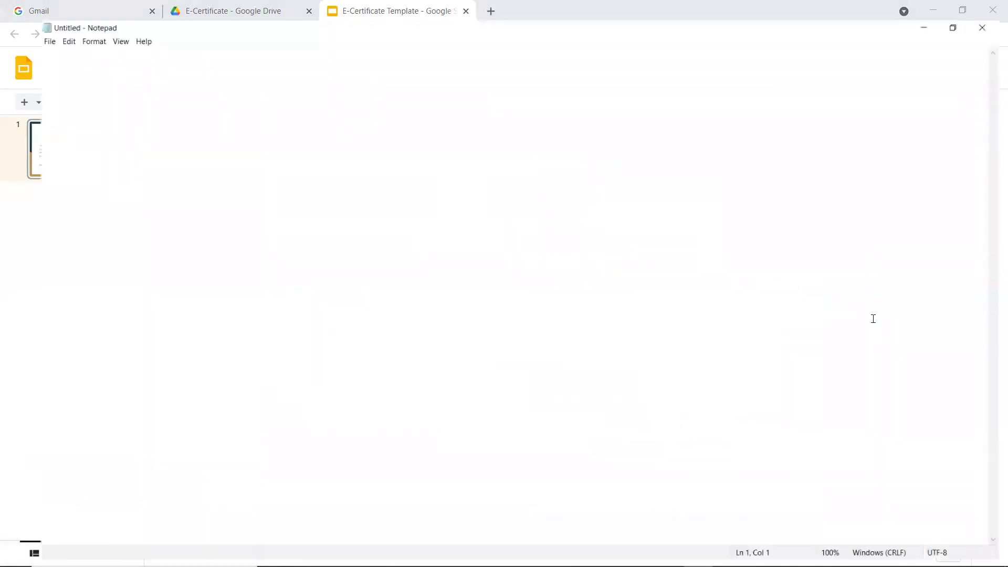
key(ctrl+v)
Step: Select the presentation ID between /d/ and /edit in the pasted link
ctrl+scroll(514, 274, up, 6)
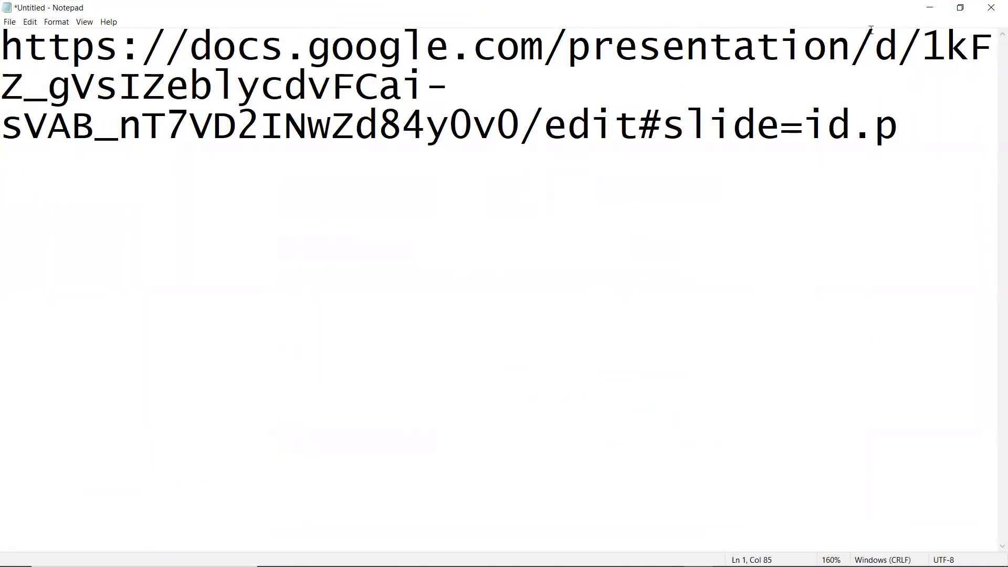
drag(923, 47, 1, 48)
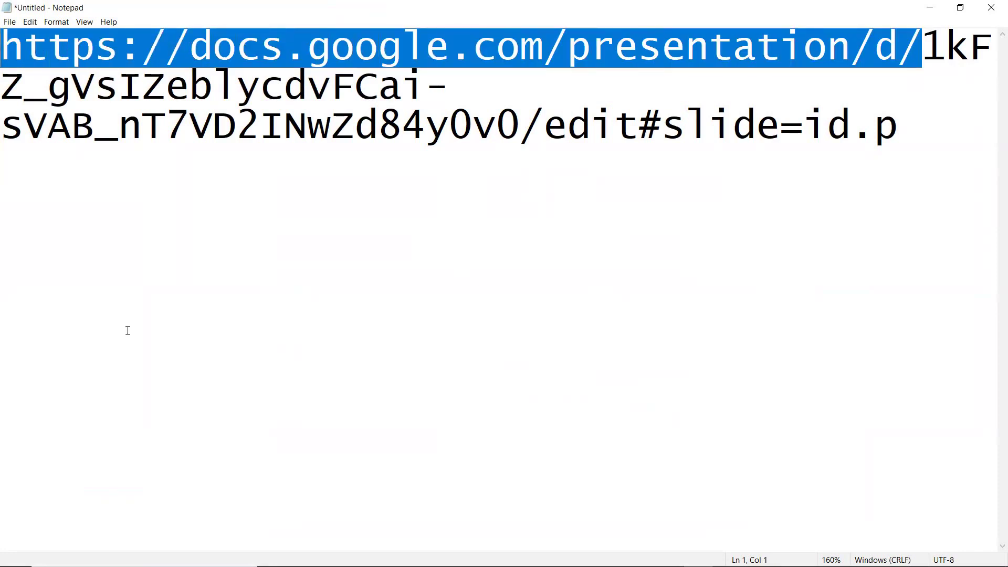
click(484, 394)
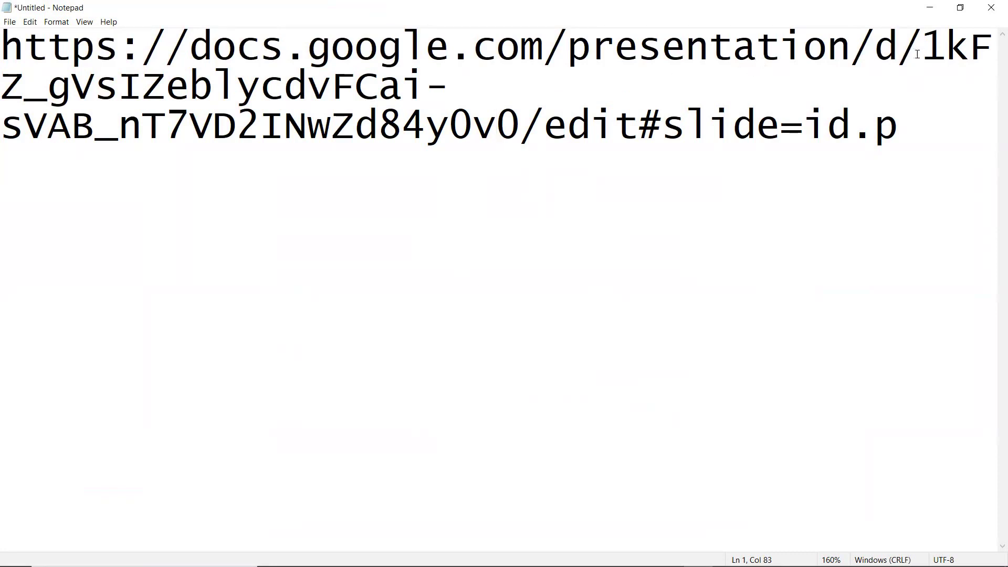
drag(932, 48, 715, 93)
drag(579, 93, 521, 116)
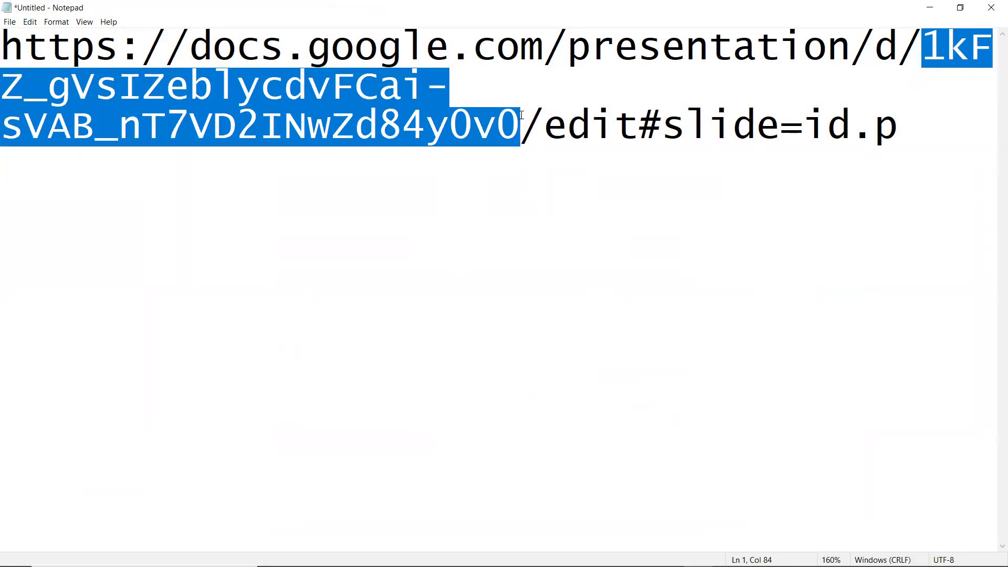
key(ctrl+minus)
key(ctrl+minus)
key(ctrl+minus)
key(ctrl+minus)
key(ctrl+minus)
key(ctrl+minus)
key(ctrl+minus)
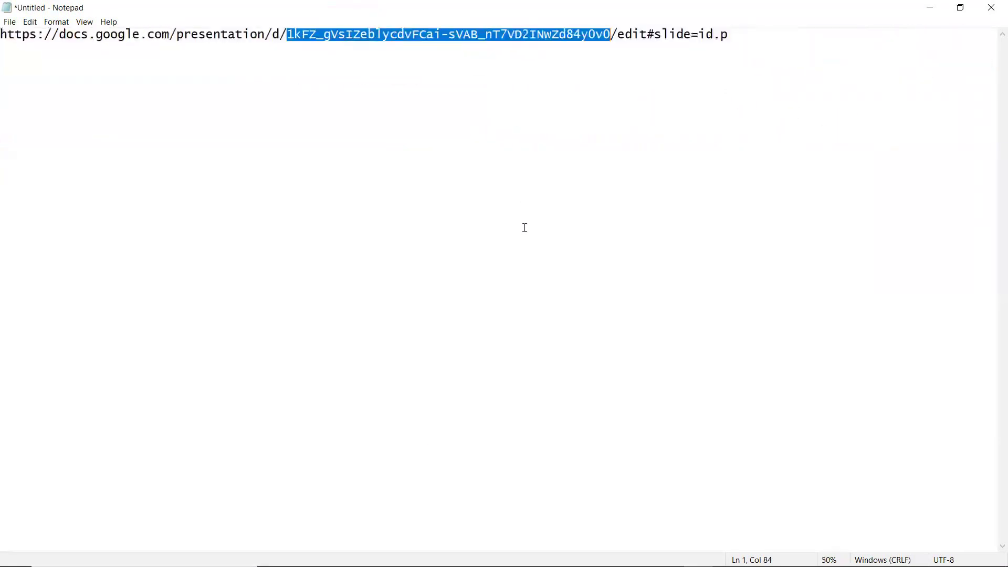
key(ctrl+plus)
key(ctrl+plus)
key(ctrl+plus)
key(ctrl+plus)
click(527, 226)
drag(758, 43, 620, 84)
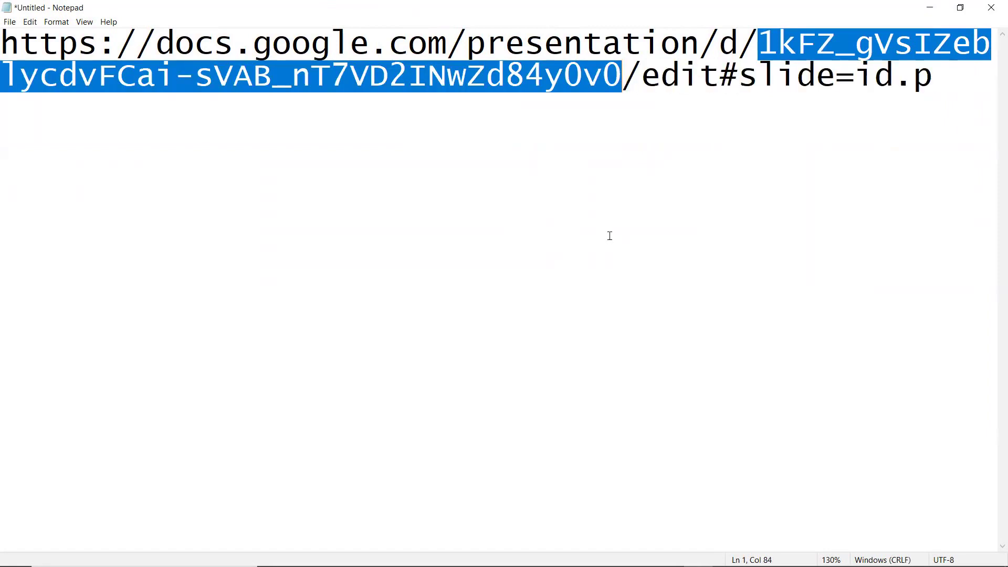
Step: Replace the Notepad contents with only the copied presentation ID
key(ctrl+c)
key(ctrl+a)
key(Delete)
key(ctrl+v)
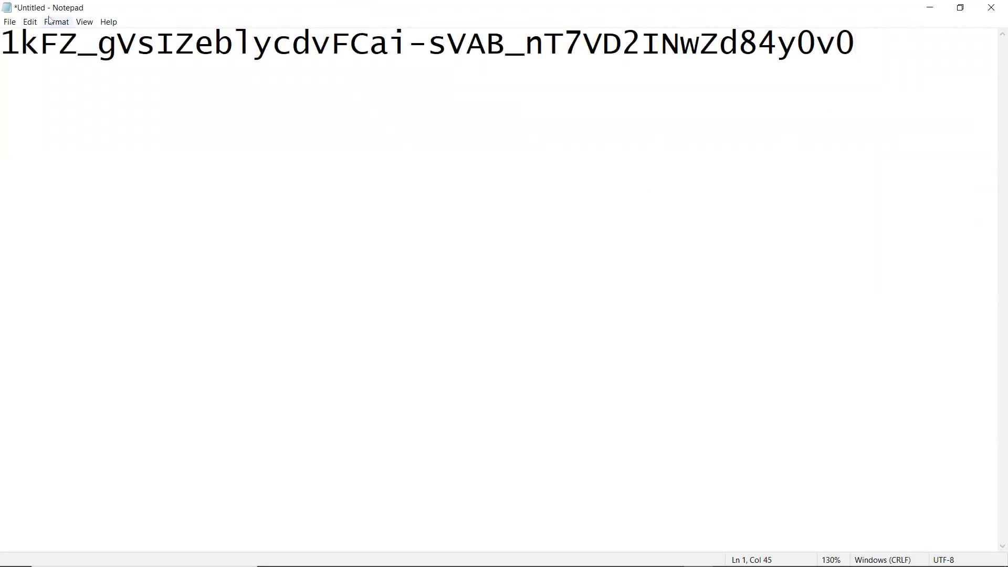
Step: Open the ECertificate Code text file in a maximized Notepad window
click(609, 211)
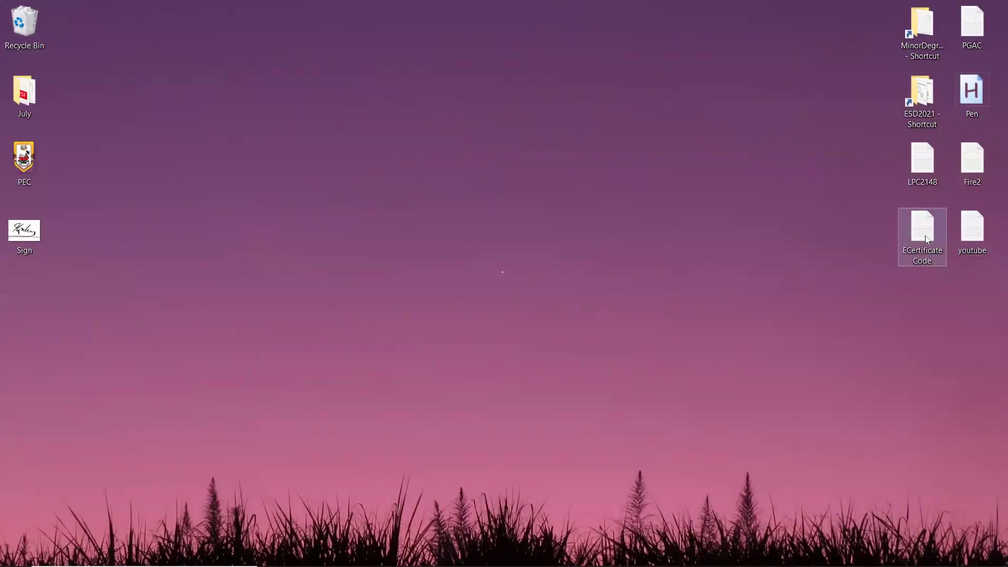
double_click(924, 236)
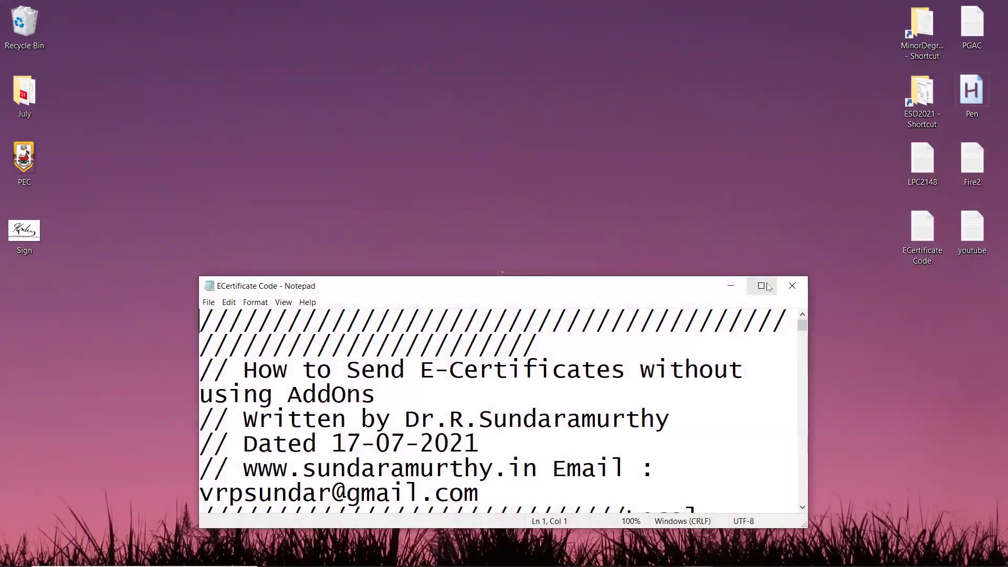
click(767, 287)
Step: Copy all of the ECertificate Apps Script code, then close Notepad
click(578, 275)
key(ctrl+a)
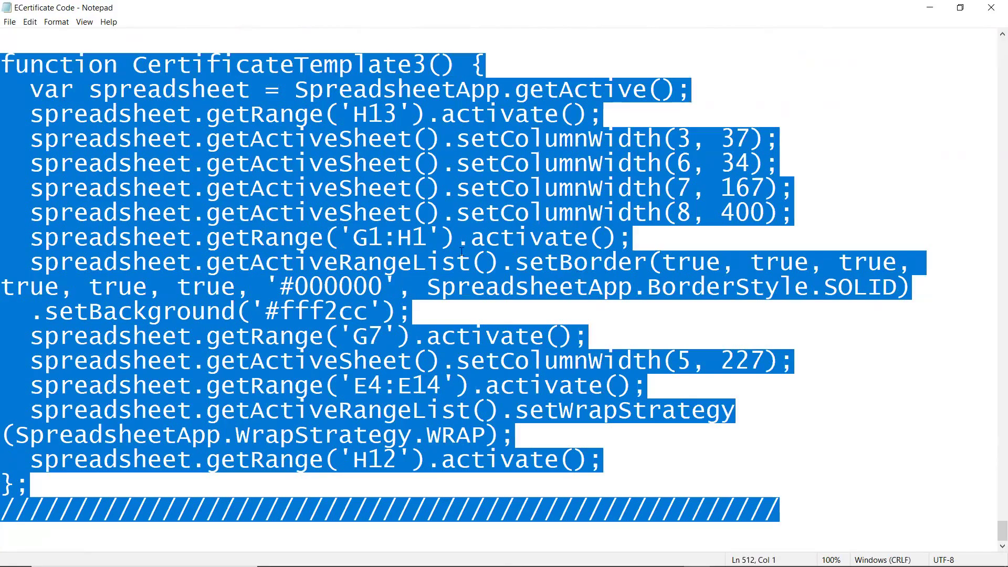
click(30, 22)
click(48, 65)
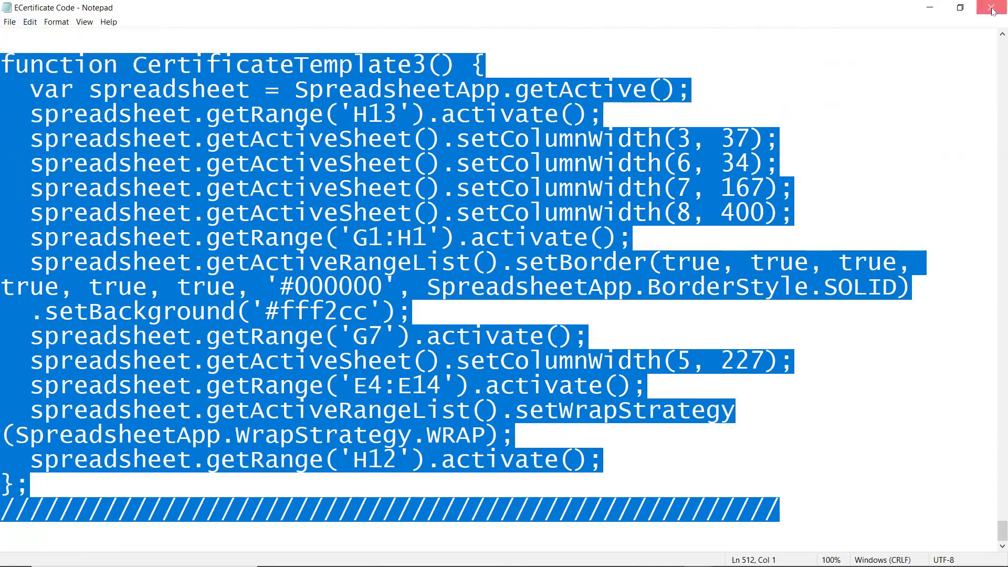
click(992, 7)
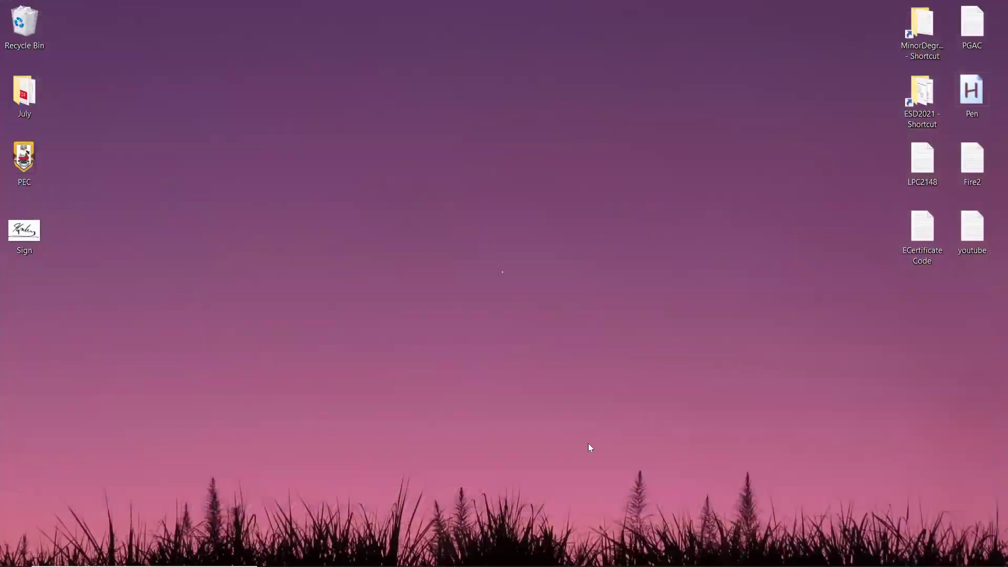
Step: Back in Google Drive, create a new Google Sheets spreadsheet in the E-Certificate folder
key(alt+Tab)
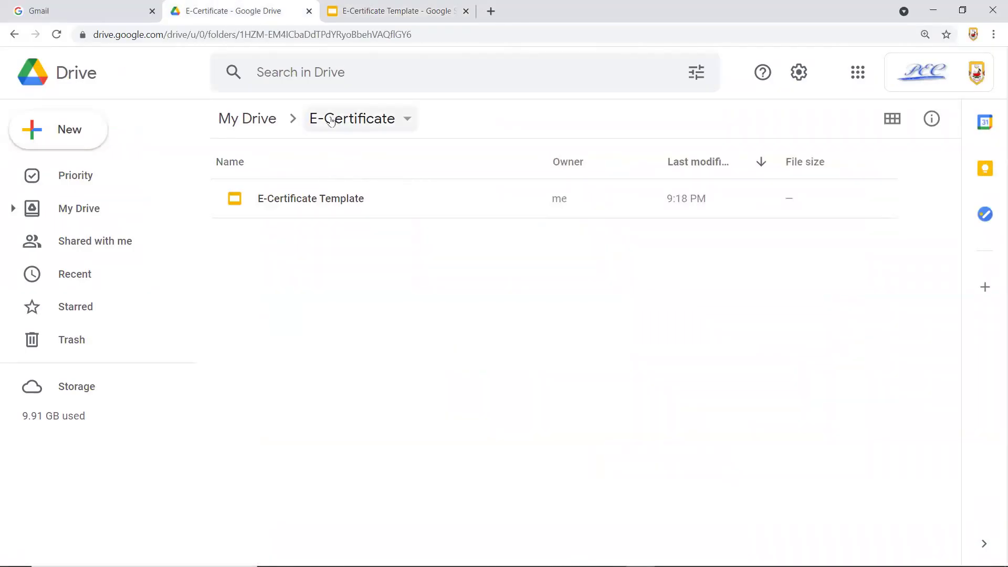
right_click(272, 275)
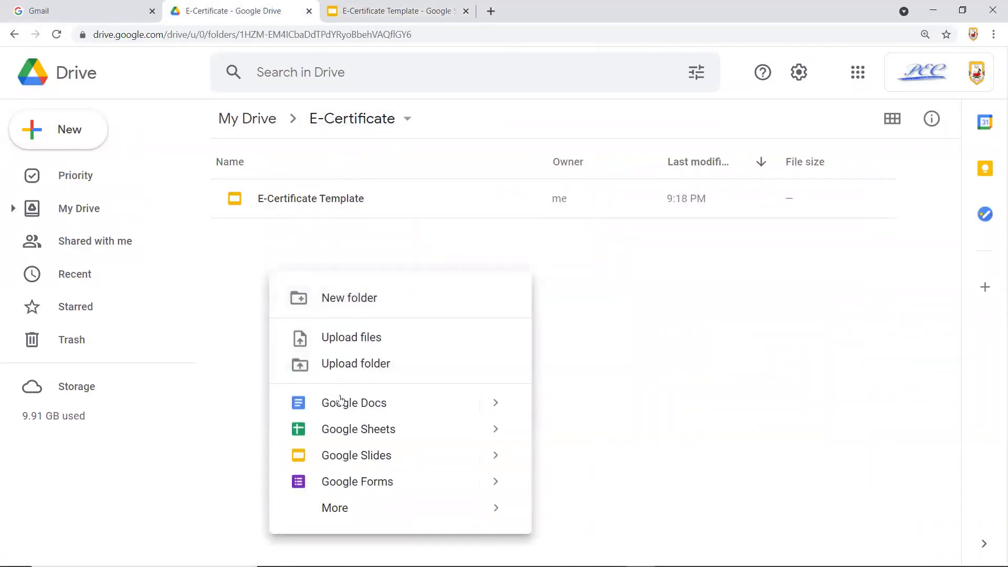
click(347, 431)
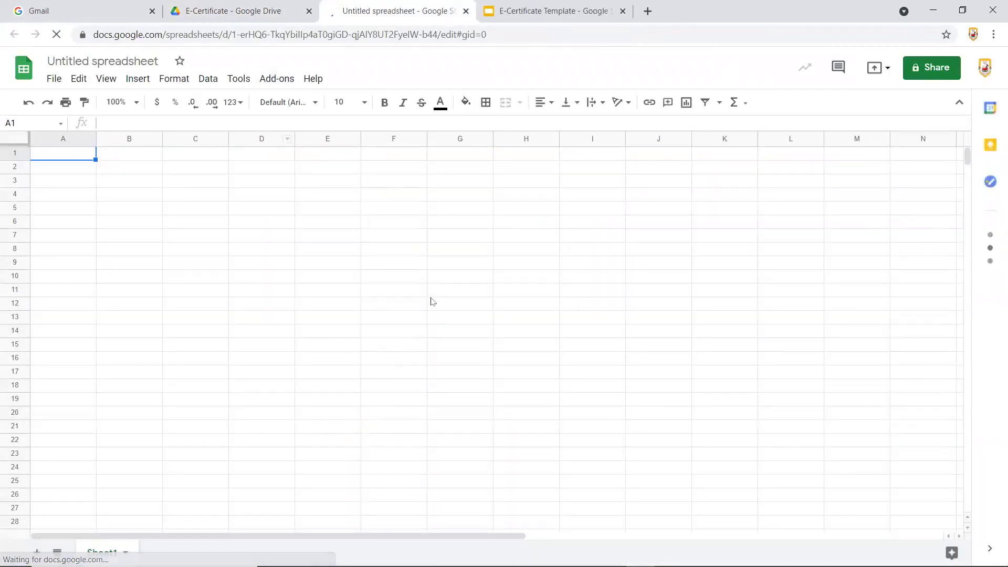
Step: Name the spreadsheet 'E-Certificate' and open its script editor from Tools
click(155, 58)
text(E-Certificate)
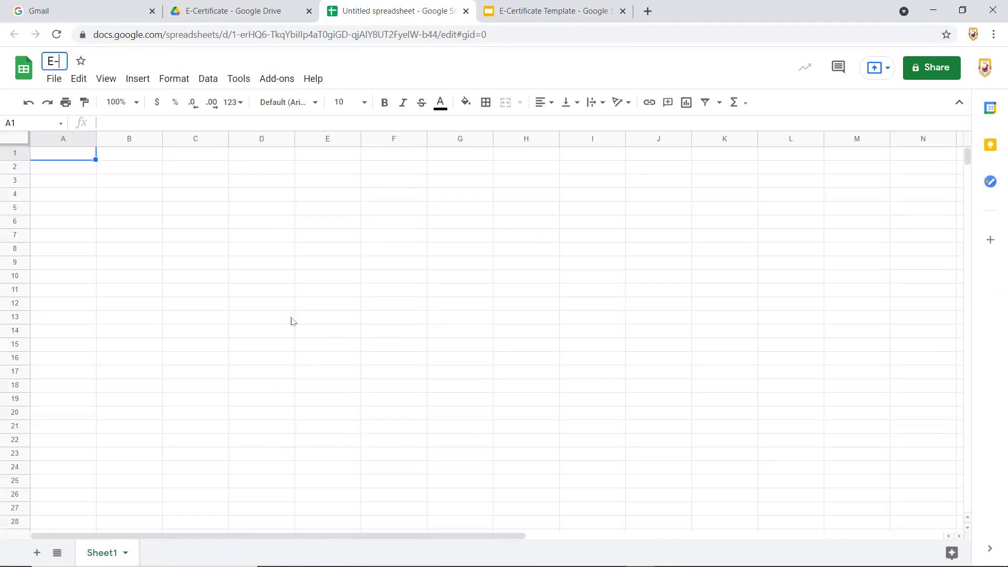
click(351, 359)
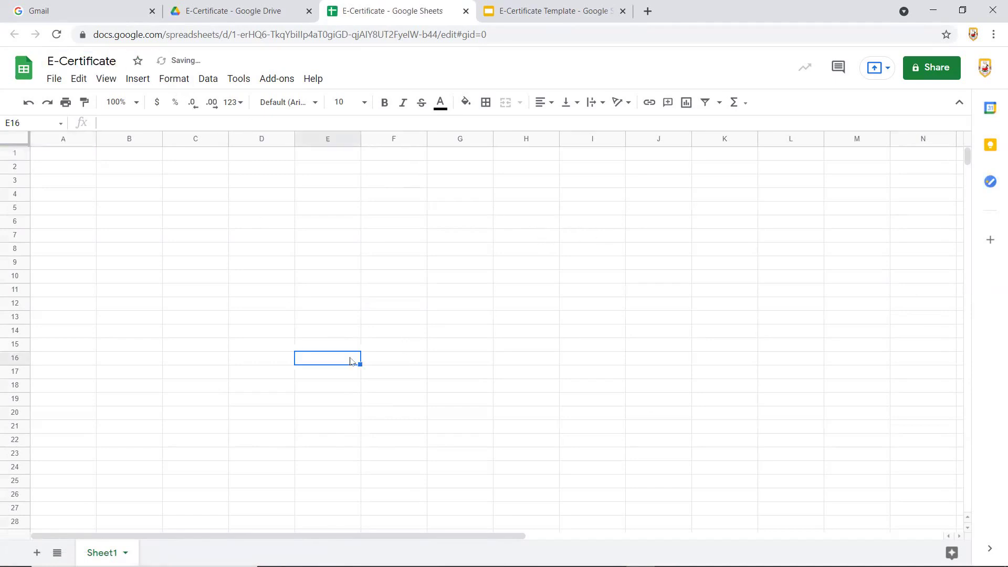
click(240, 80)
click(274, 157)
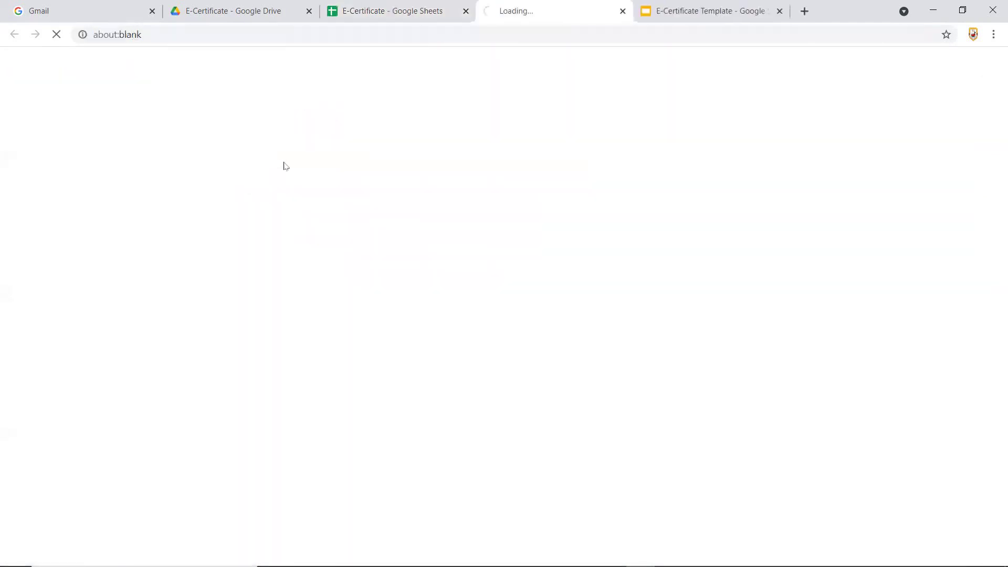
Step: Replace the default starter code with the pasted certificate script and save it
key(BackSpace)
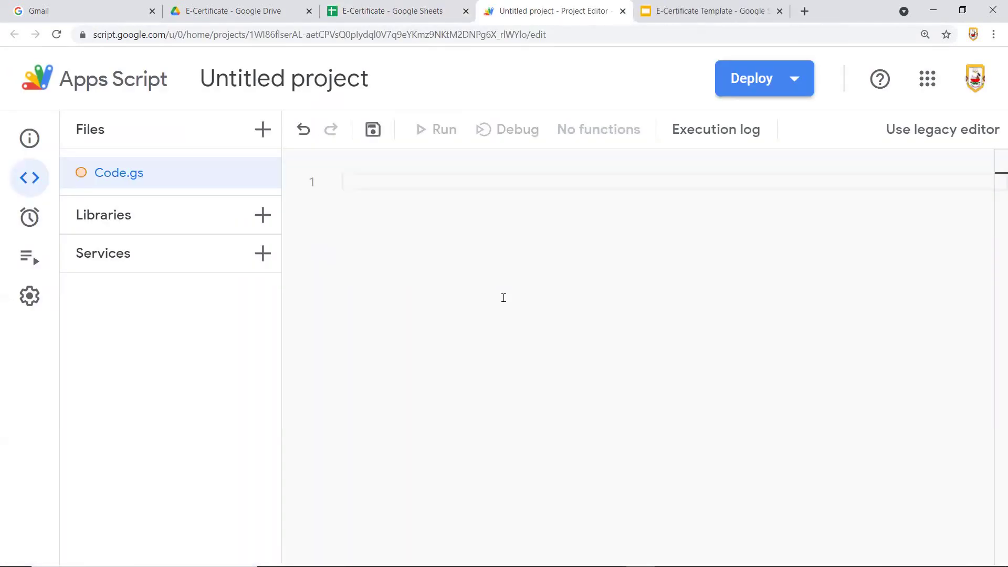
key(ctrl+v)
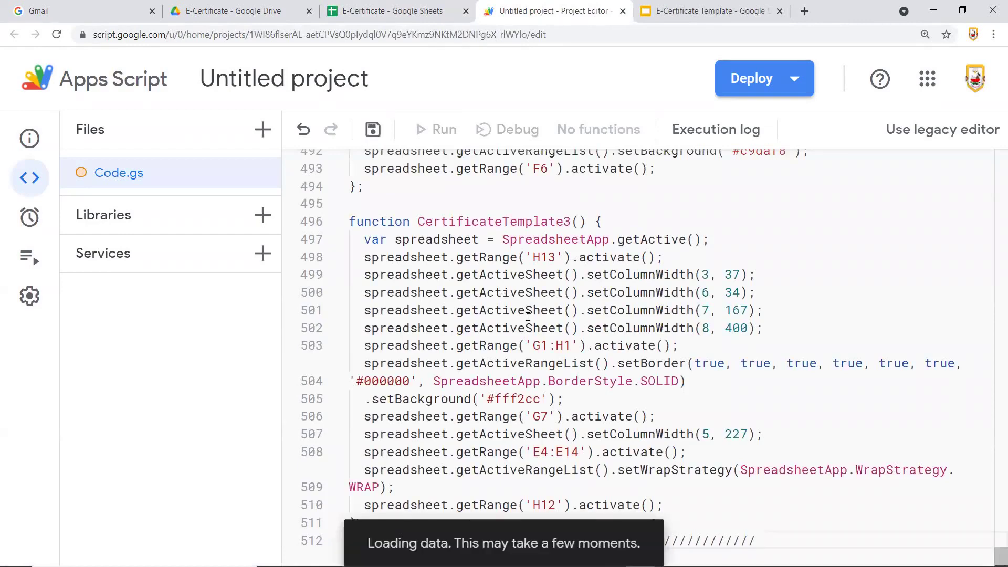
scroll(528, 316, up, 5)
scroll(528, 316, up, 20)
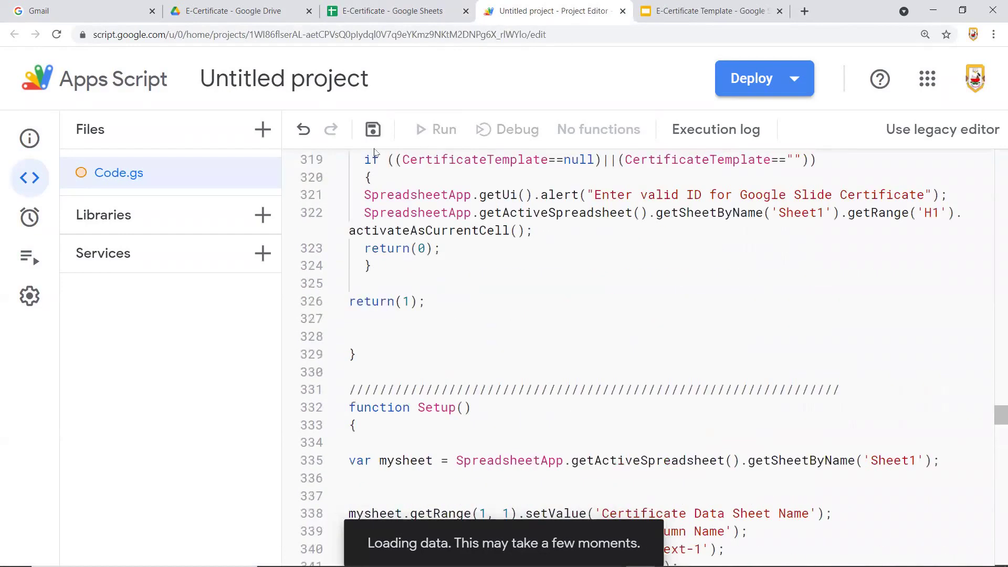
click(373, 132)
Step: Name the Apps Script project 'E_certificate' and close the editor
click(341, 79)
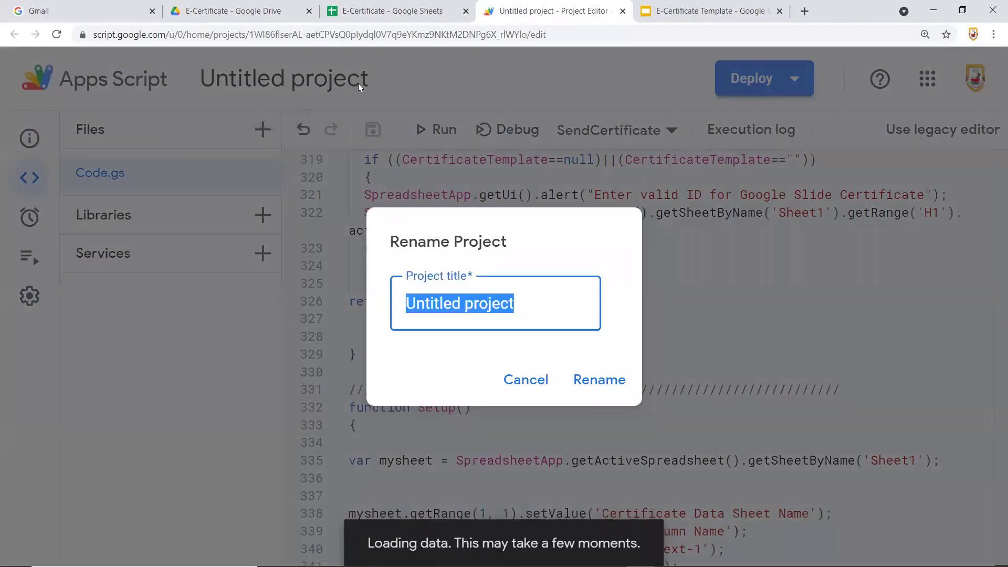
text(E_certificate)
key(Return)
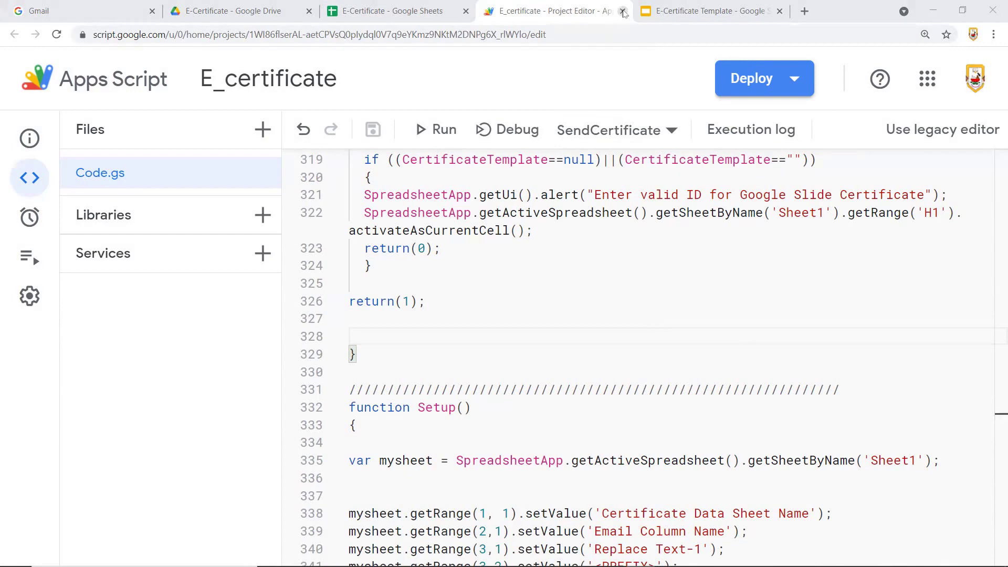
click(623, 11)
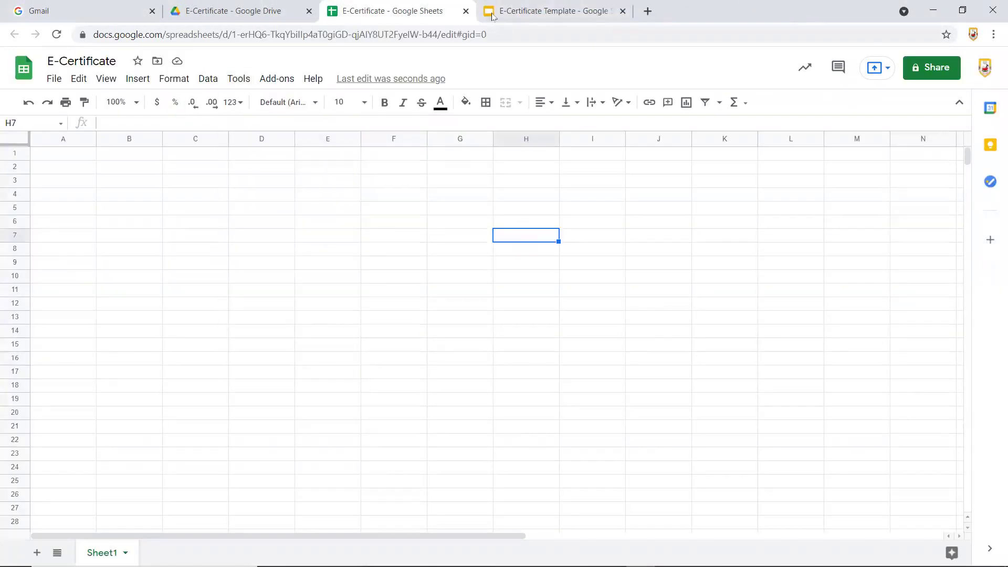
Step: Reload the spreadsheet and open the new E-Certificate menu showing 1-SetUp, 2-Test, 3-Send Certificates
click(57, 35)
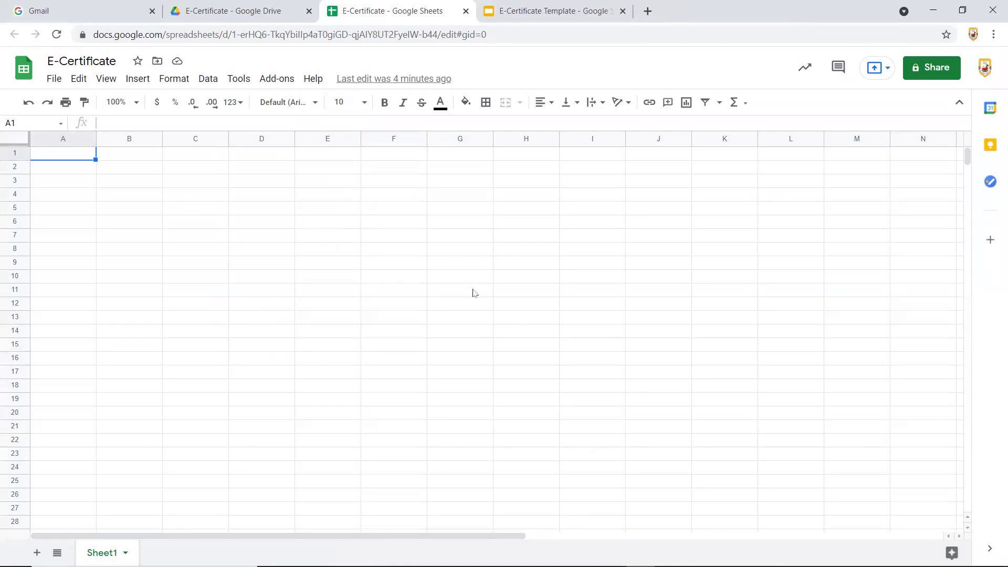
drag(457, 308, 458, 317)
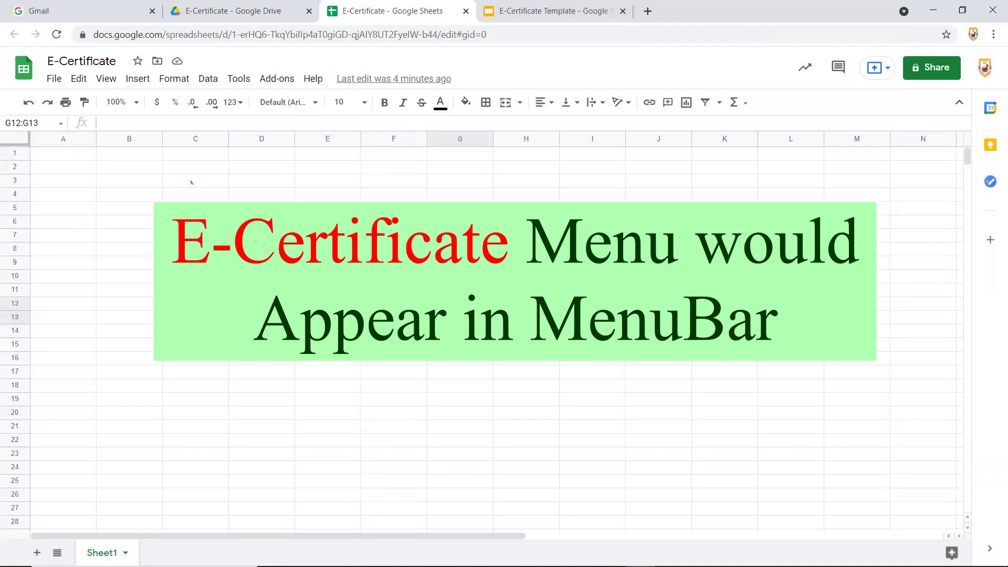
click(57, 35)
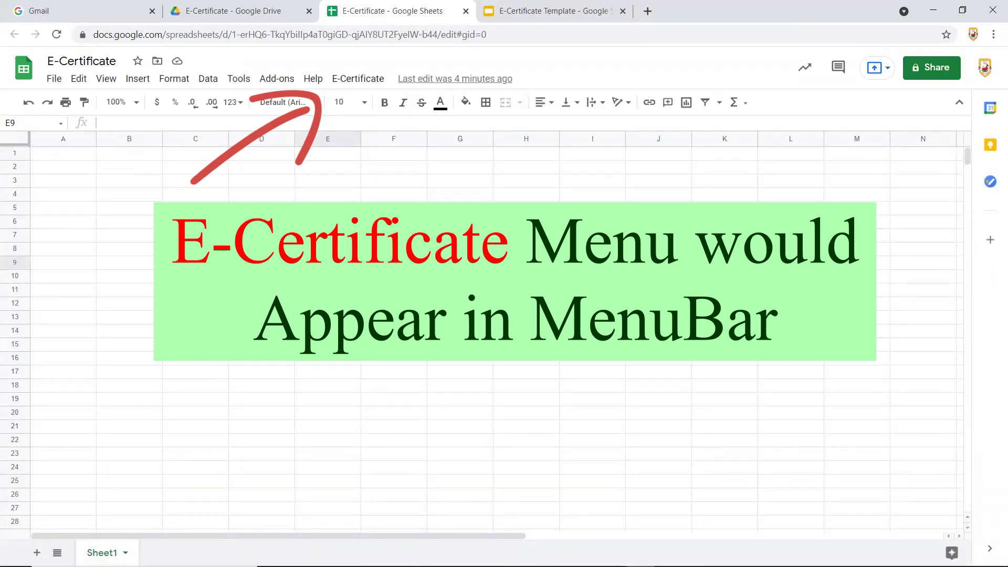
click(356, 87)
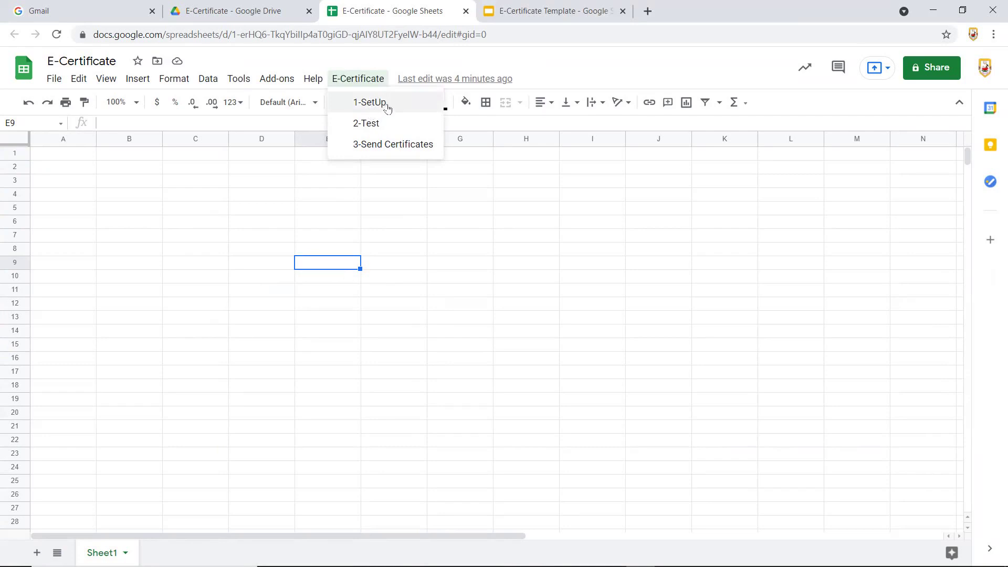
Step: Run 1-SetUp, authorize the script for the account, then run 1-SetUp again
click(388, 108)
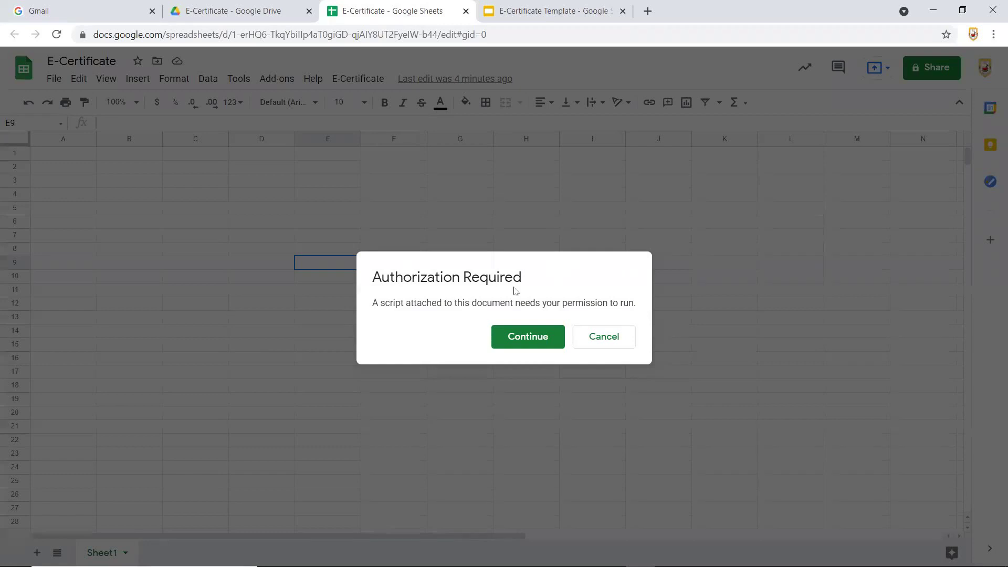
click(529, 339)
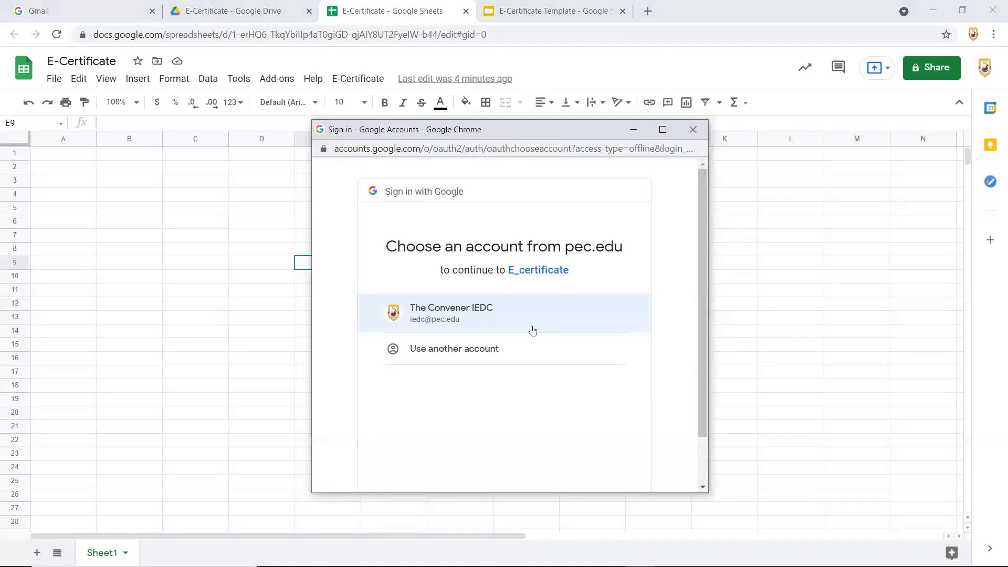
click(465, 320)
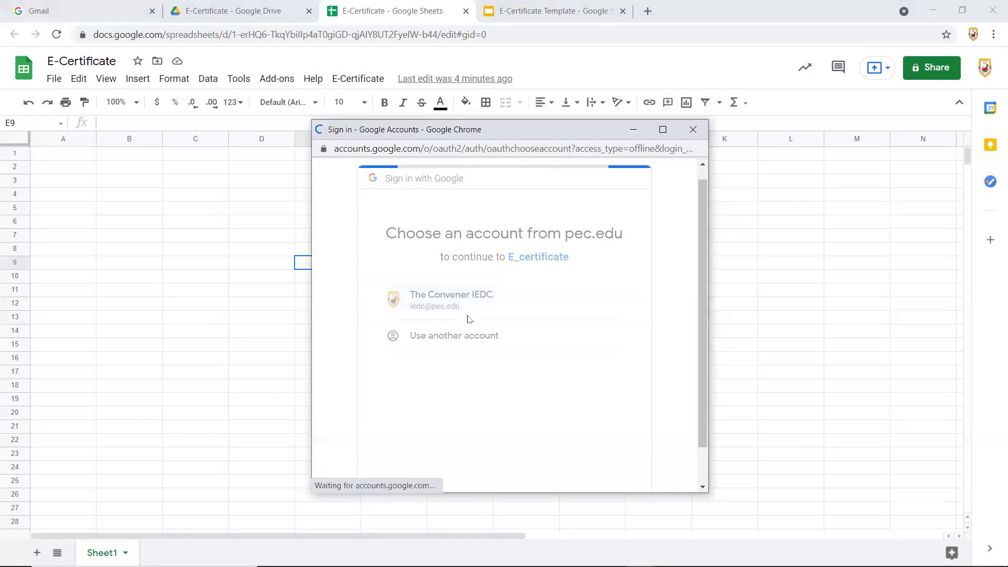
scroll(508, 322, down, 5)
click(580, 398)
click(358, 78)
click(361, 102)
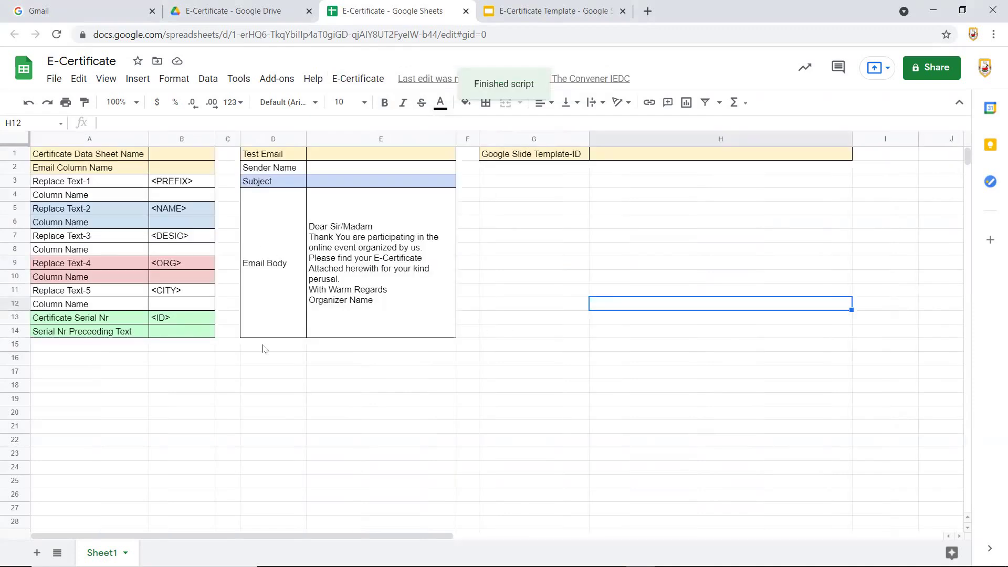
click(212, 362)
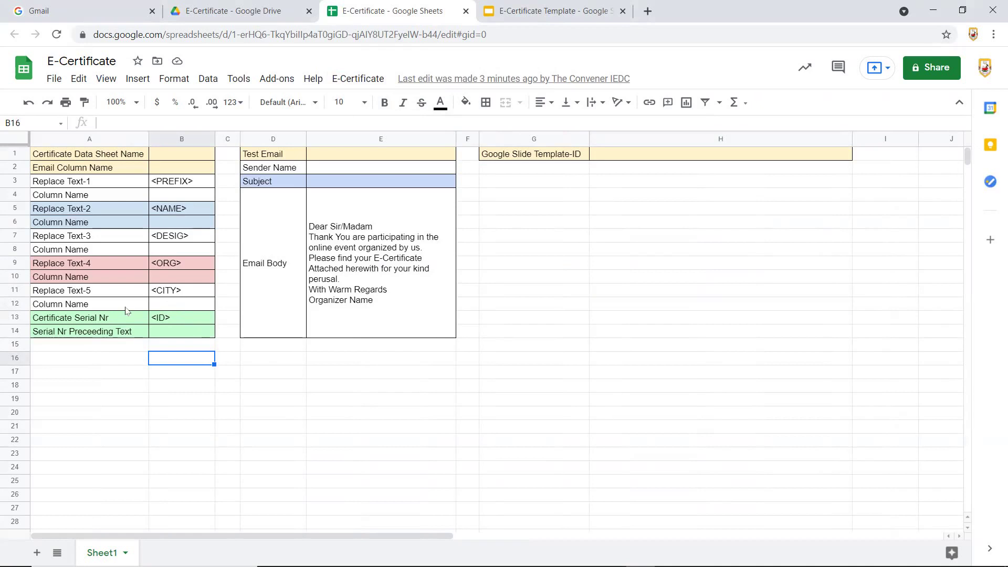
click(128, 371)
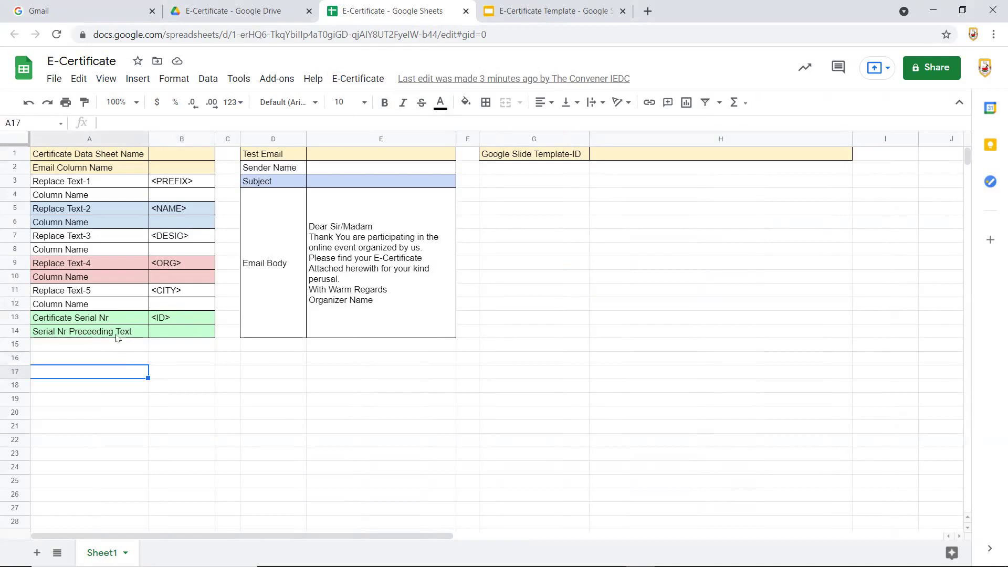
click(116, 246)
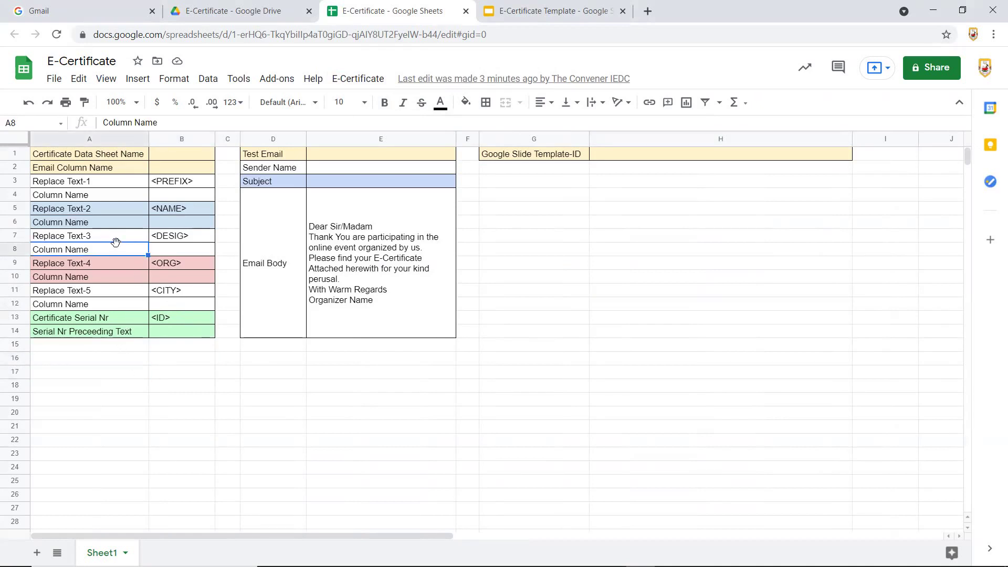
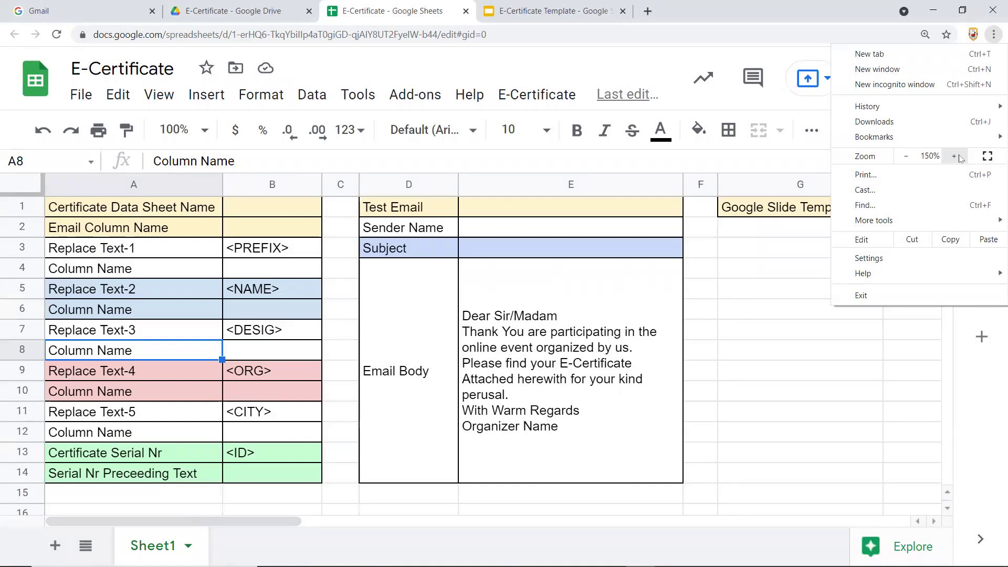
Step: Open the Certificate Maker spreadsheet in a new browser tab
click(810, 303)
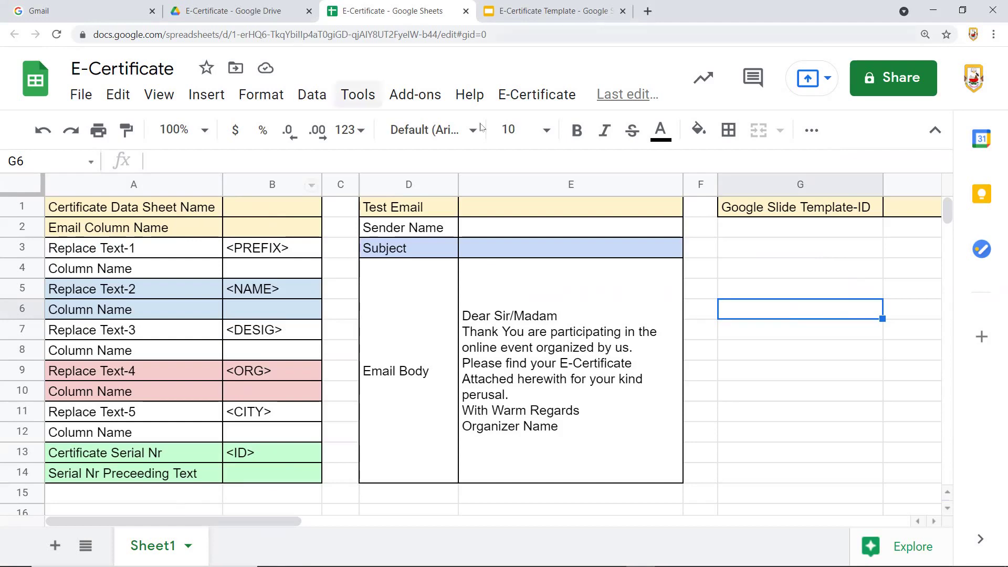
click(238, 15)
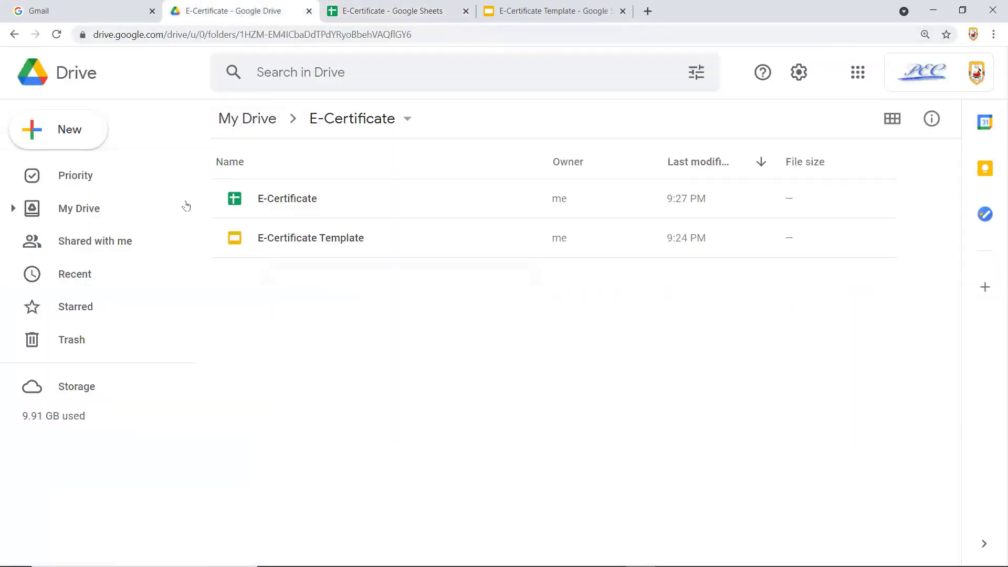
click(647, 11)
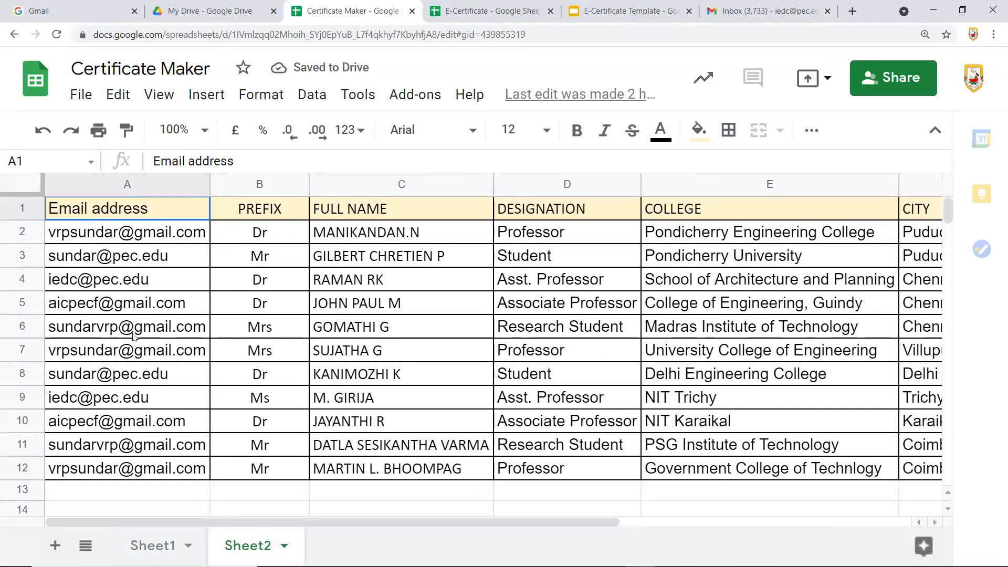
scroll(134, 338, down, 3)
scroll(134, 338, up, 2)
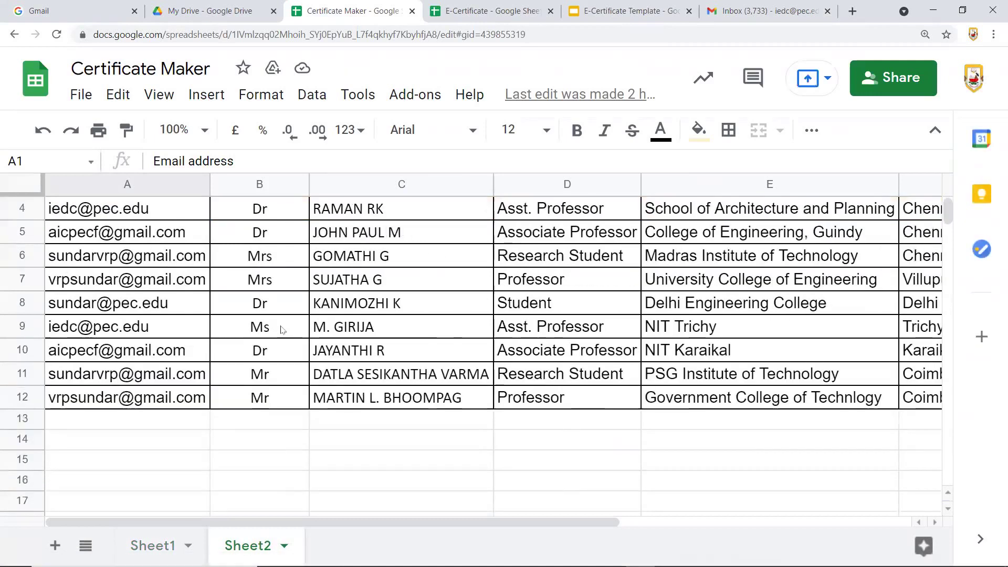
Step: Zoom out, copy participant table A1:F12, and go back to E-Certificate
click(994, 34)
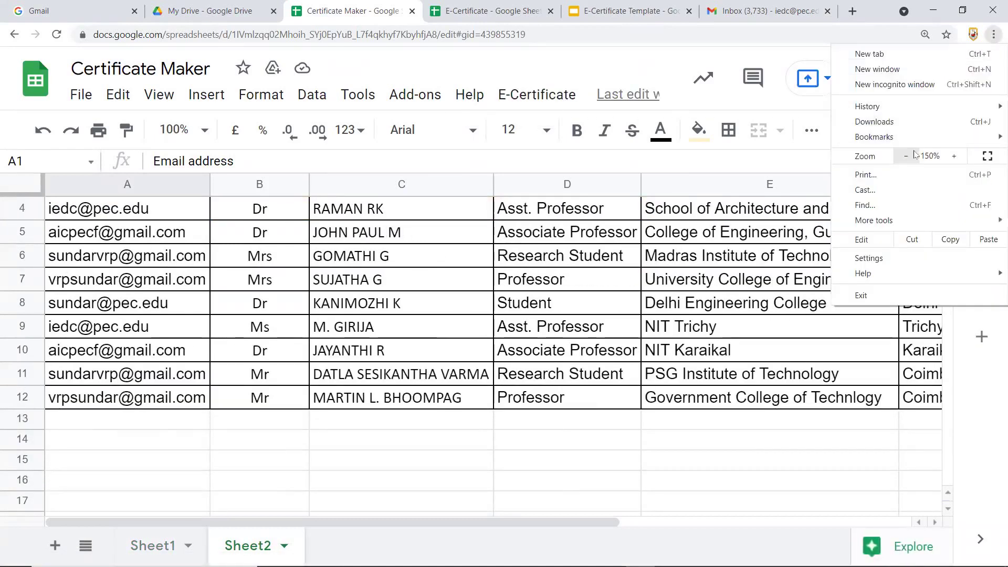
click(913, 154)
click(701, 394)
scroll(728, 376, up, 2)
drag(105, 181, 787, 401)
key(ctrl+c)
click(491, 10)
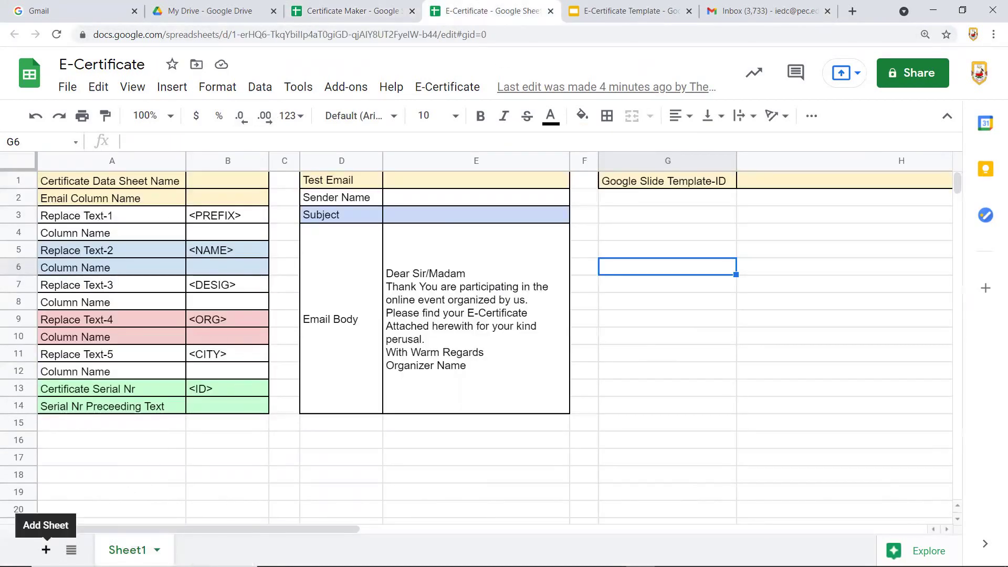
Step: Add Sheet2, paste the participant table, and autofit columns A, C, D and E
click(46, 550)
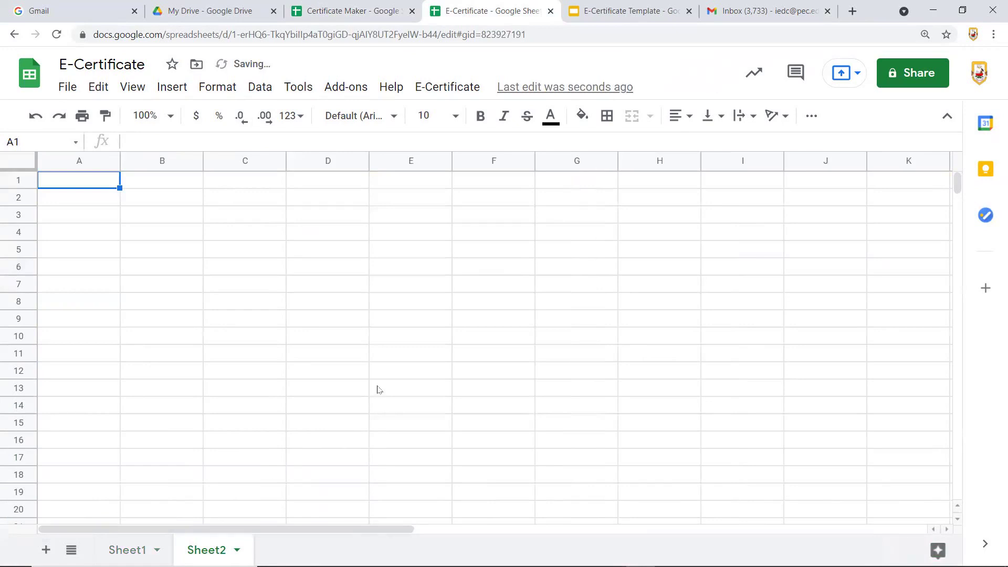
key(ctrl+v)
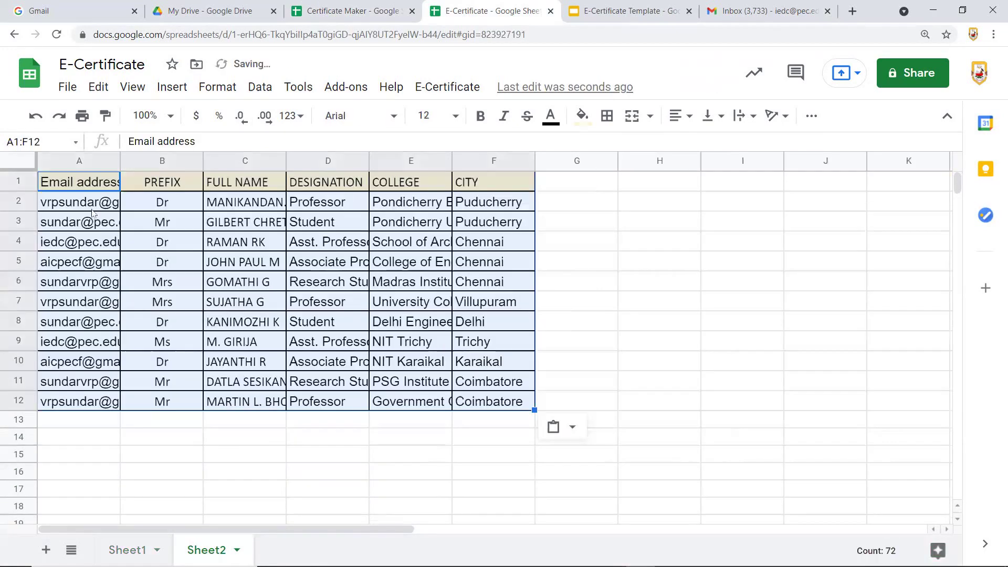
double_click(120, 160)
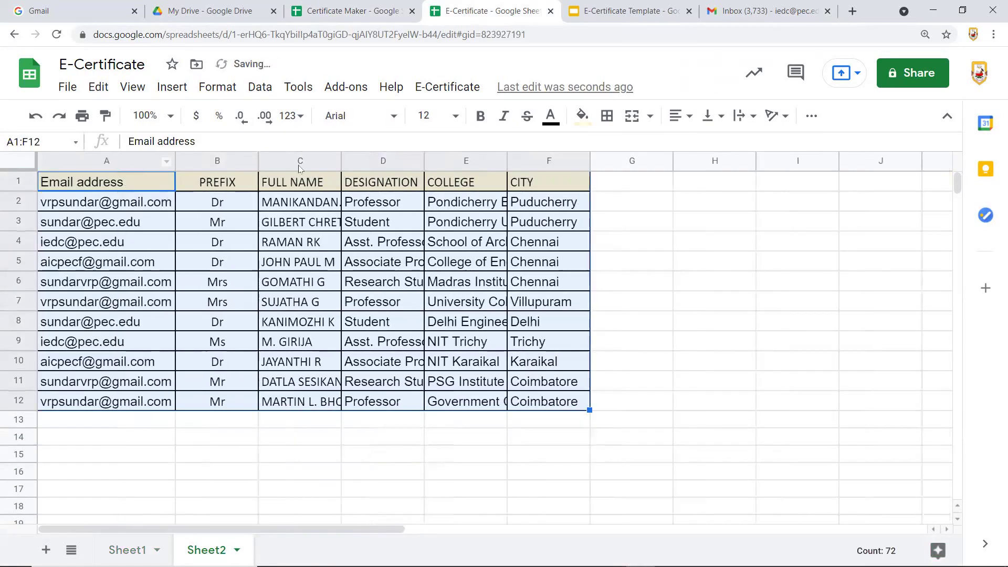
double_click(340, 155)
double_click(493, 157)
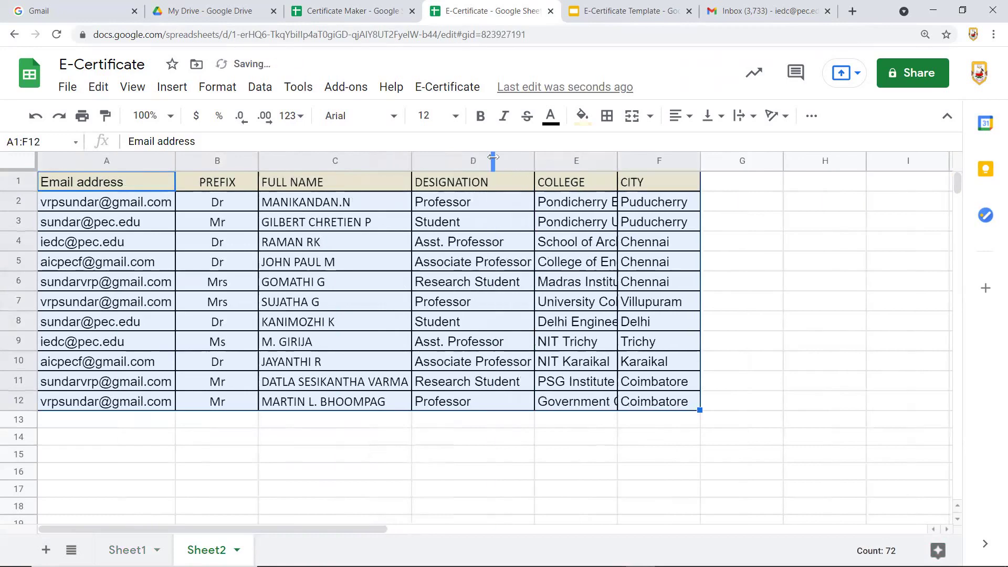
double_click(618, 157)
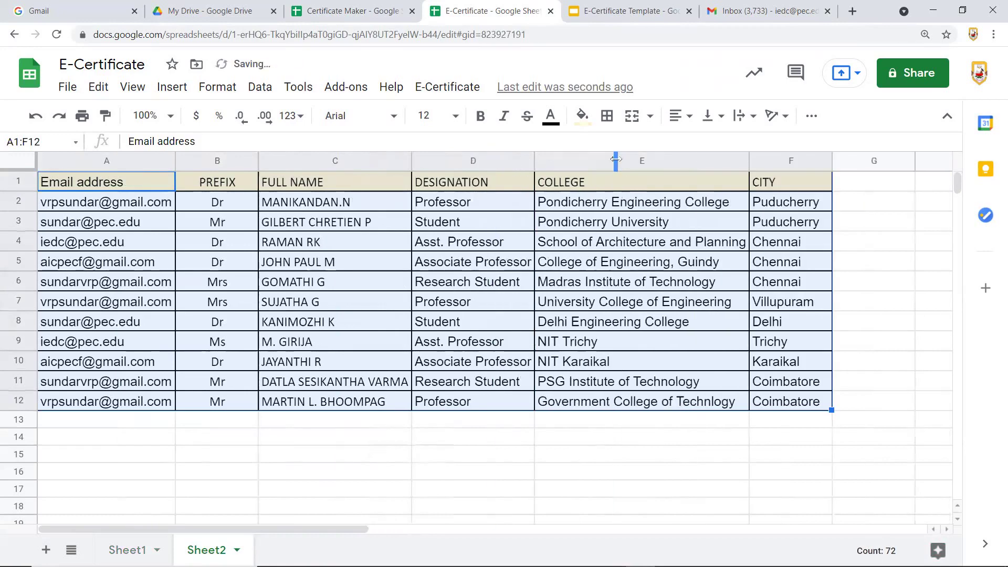
click(722, 435)
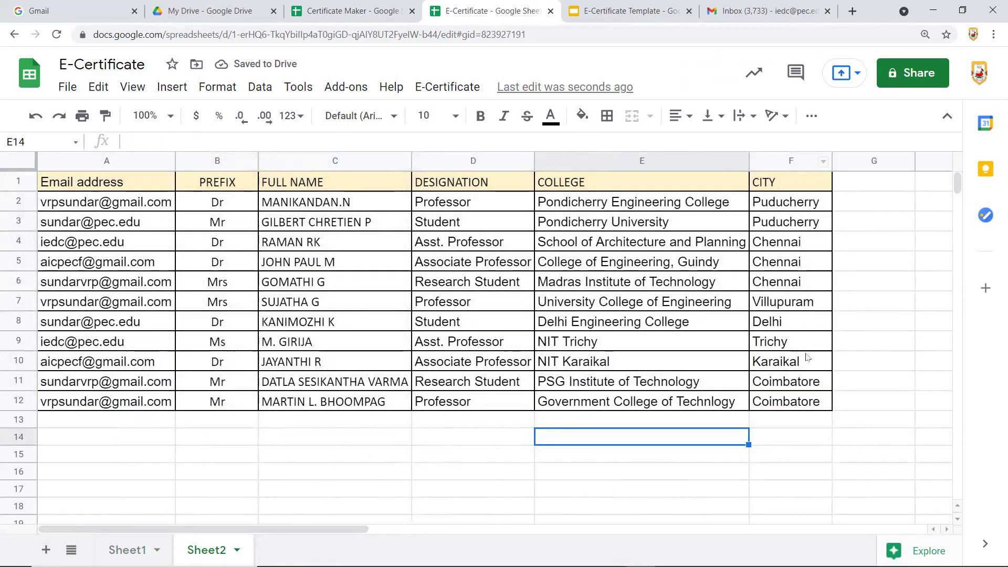
Step: Review the Email address, PREFIX, FULL NAME and DESIGNATION headers, then compare Sheet1 with Sheet2
click(105, 183)
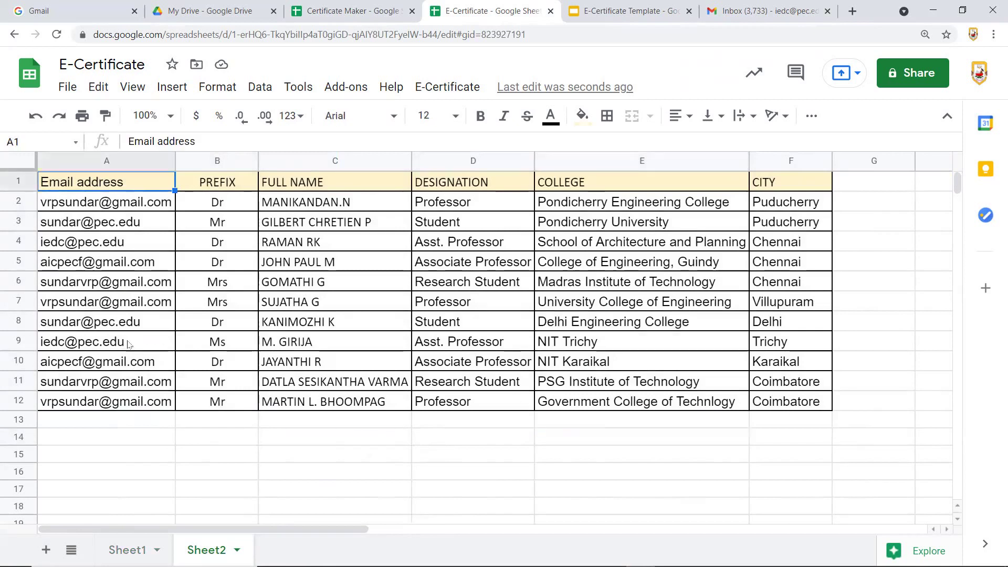
click(232, 185)
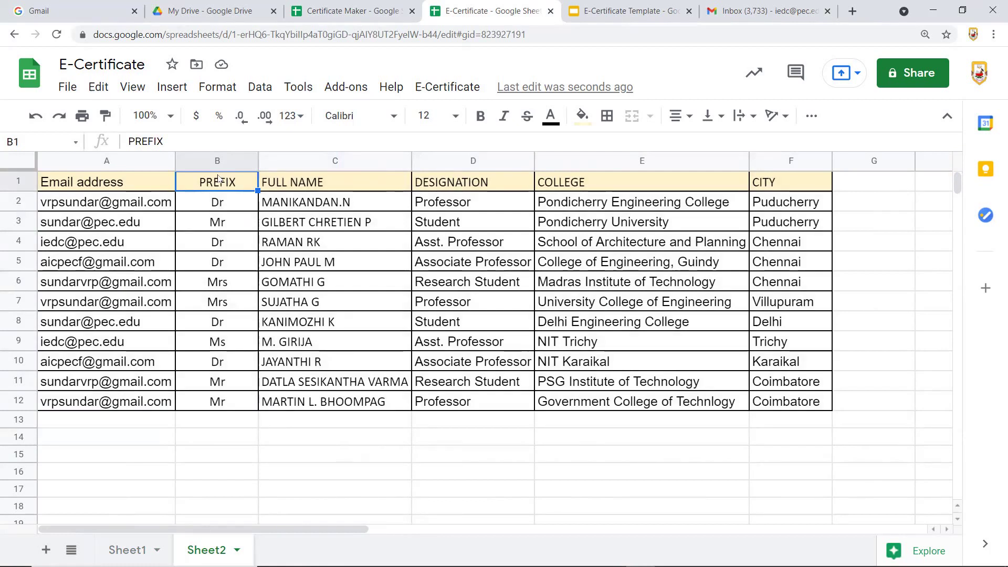
click(310, 184)
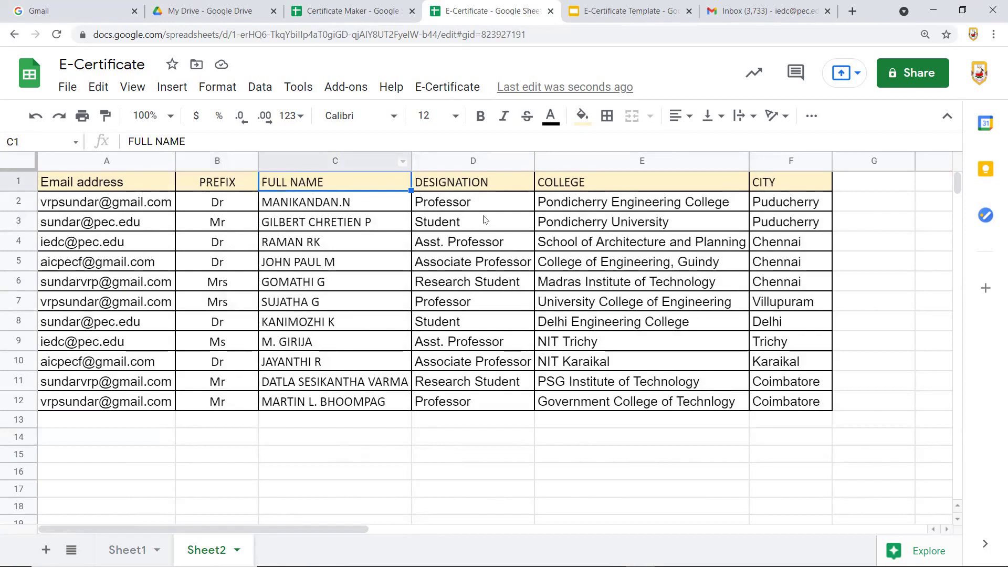
click(473, 184)
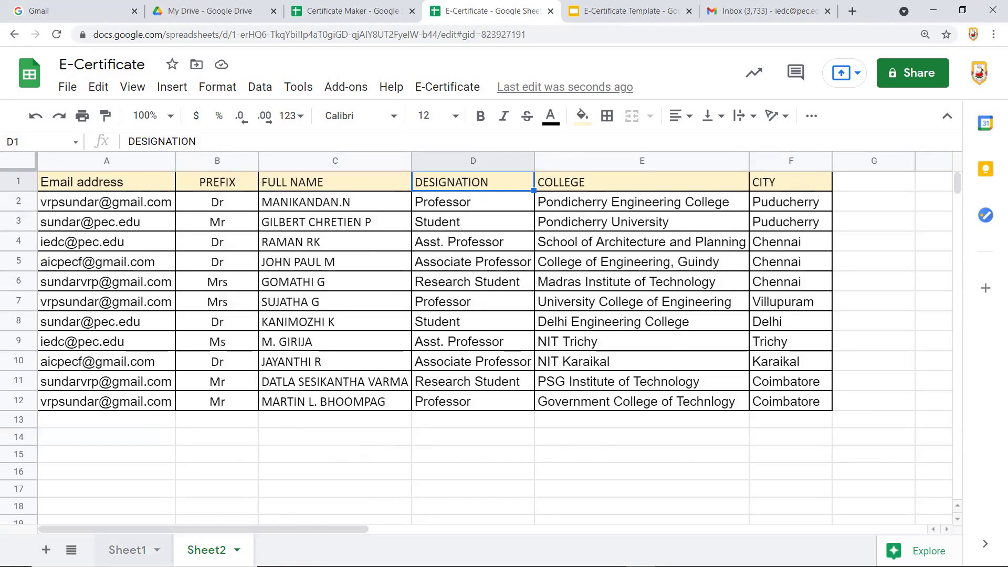
click(127, 549)
click(210, 550)
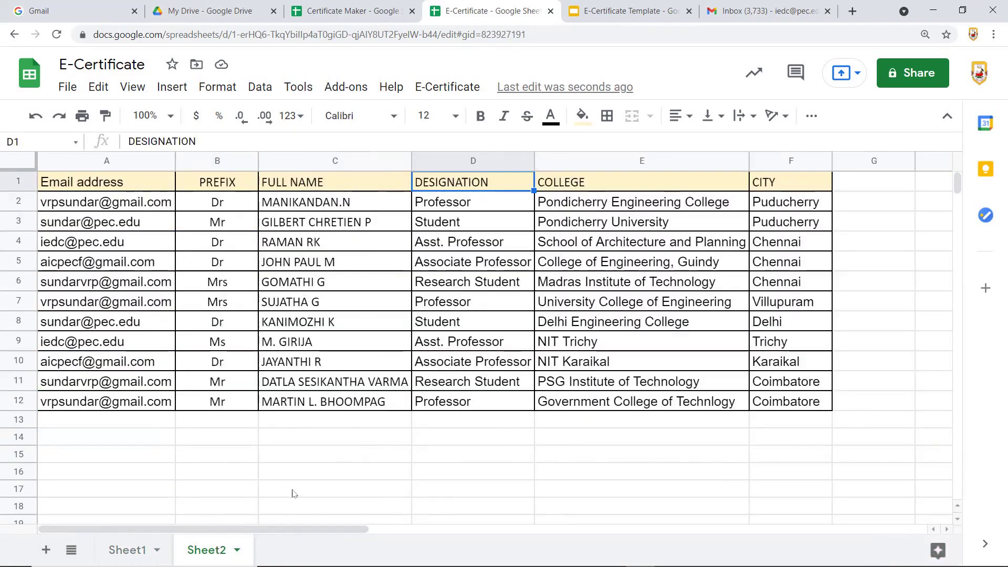
Step: Set the Certificate Data Sheet Name in B1 to Sheet2
click(127, 549)
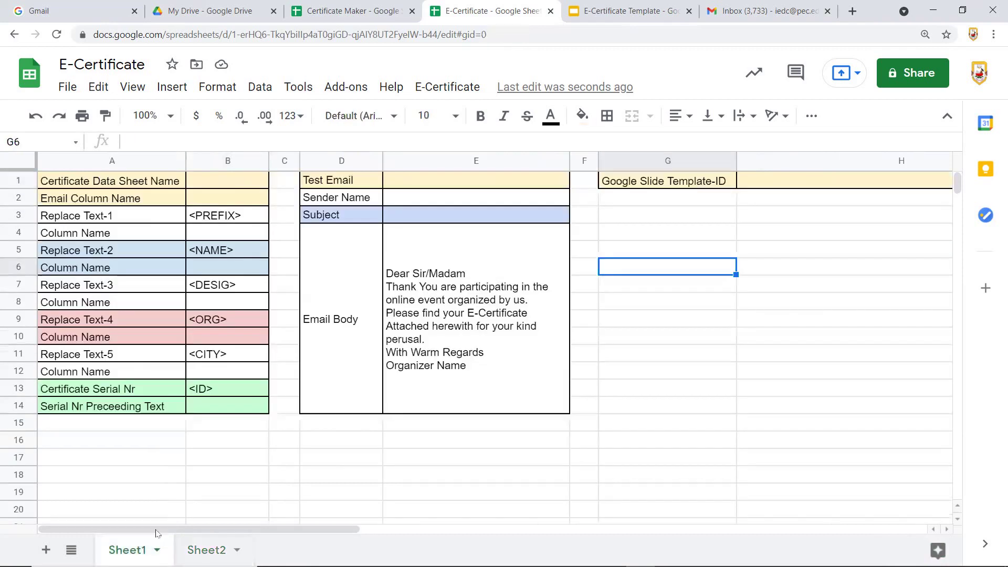
click(230, 180)
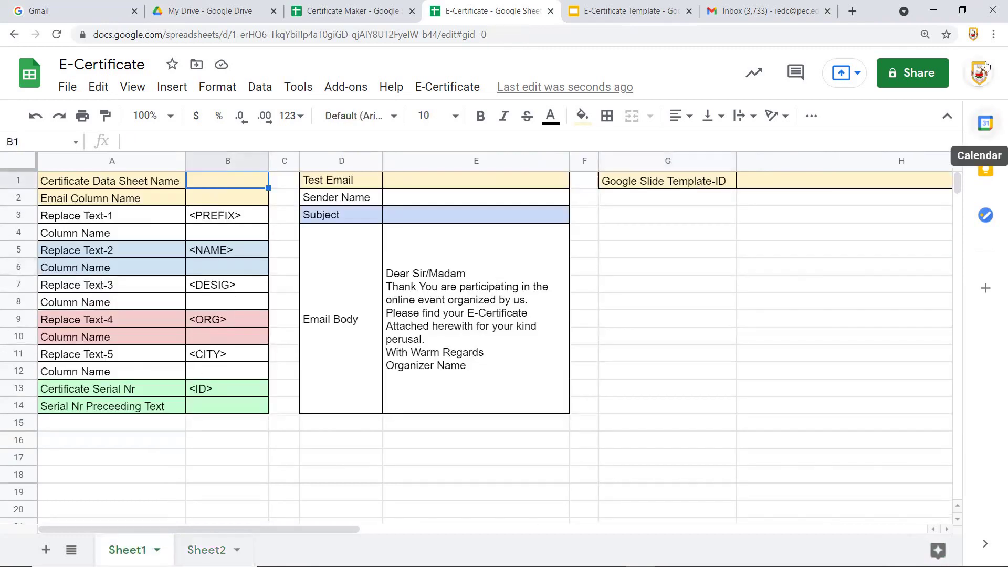
click(993, 34)
click(966, 152)
click(324, 244)
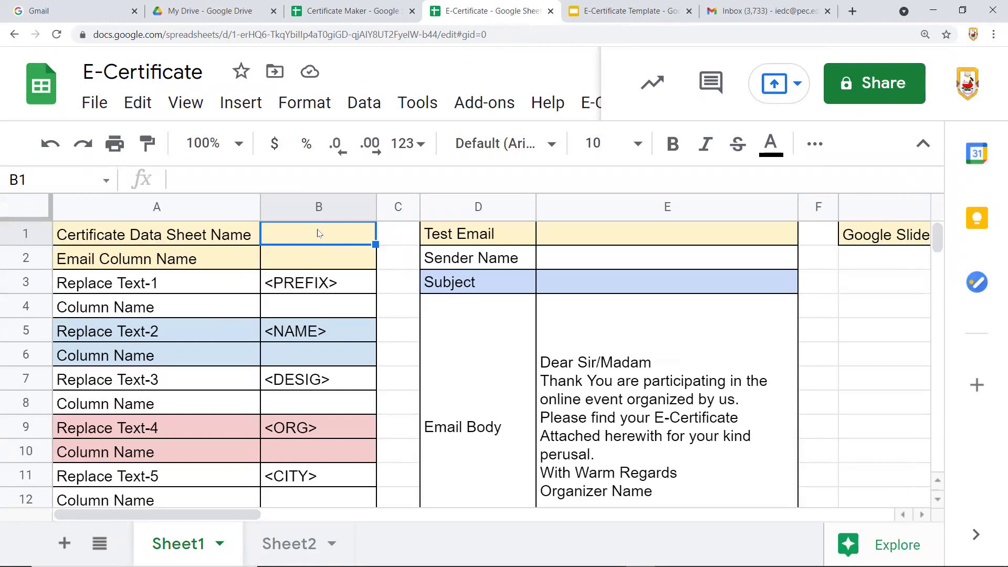
text(Sheet2)
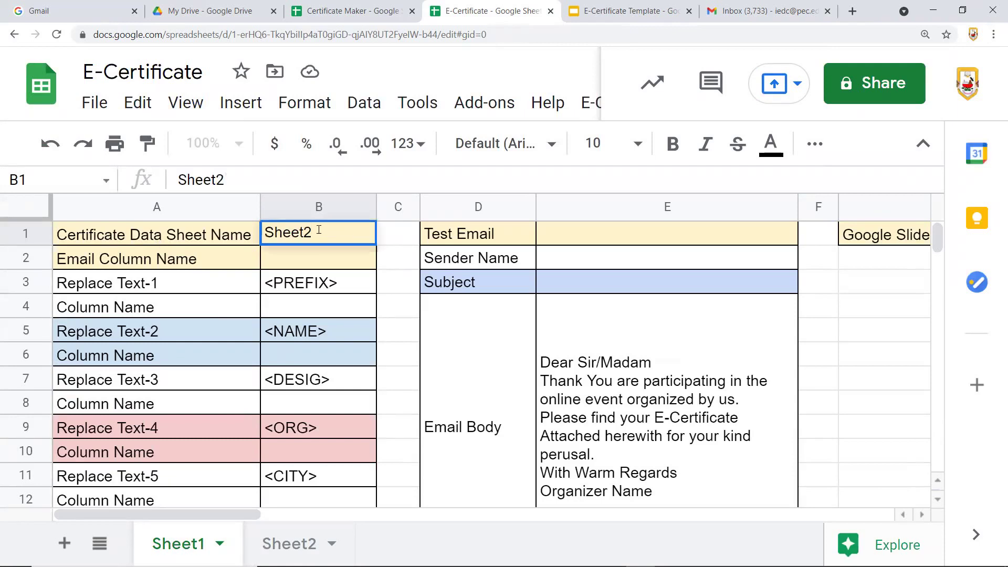
click(316, 255)
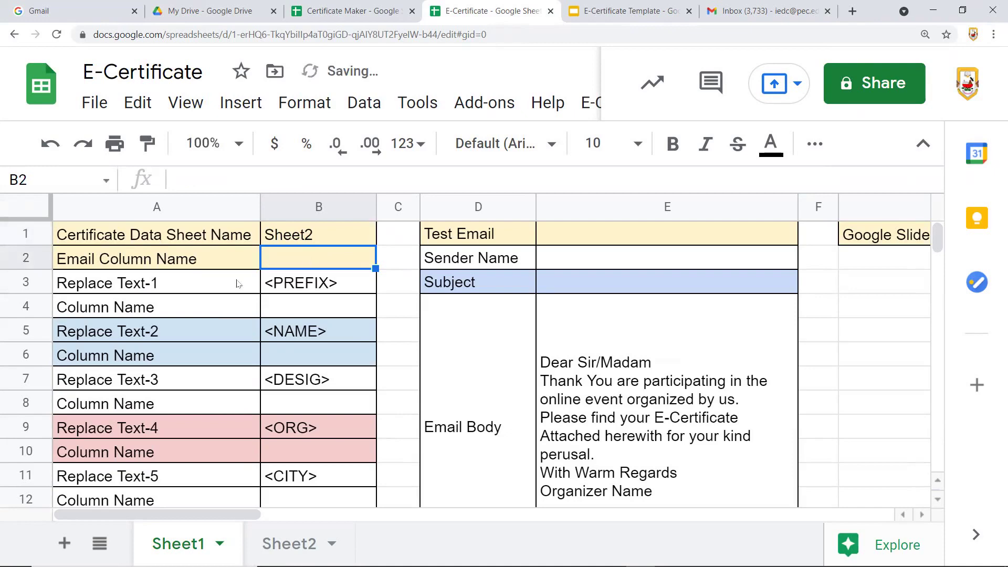
Step: Map the email column to A and <PREFIX> to column B
click(289, 544)
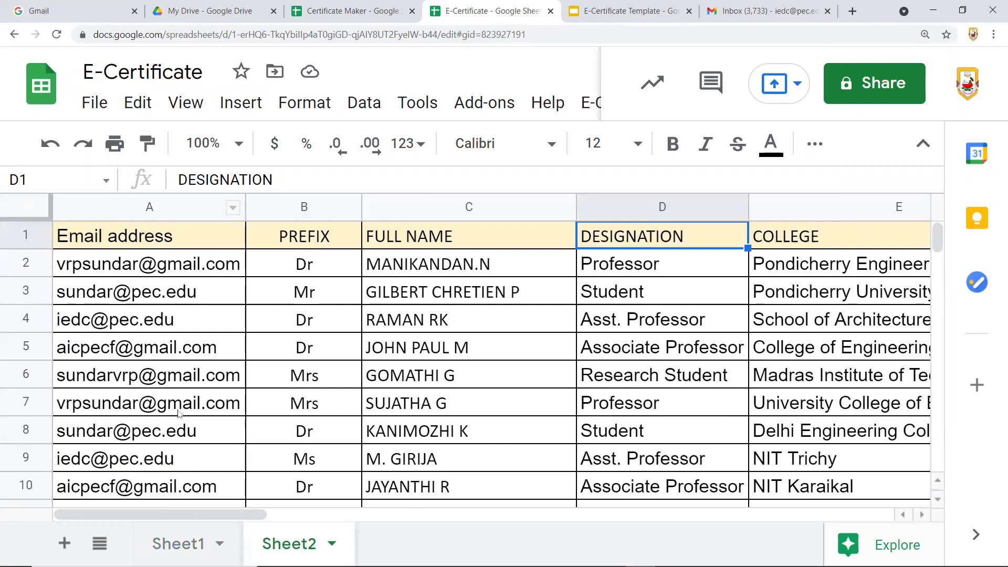
click(178, 533)
text(A)
click(312, 310)
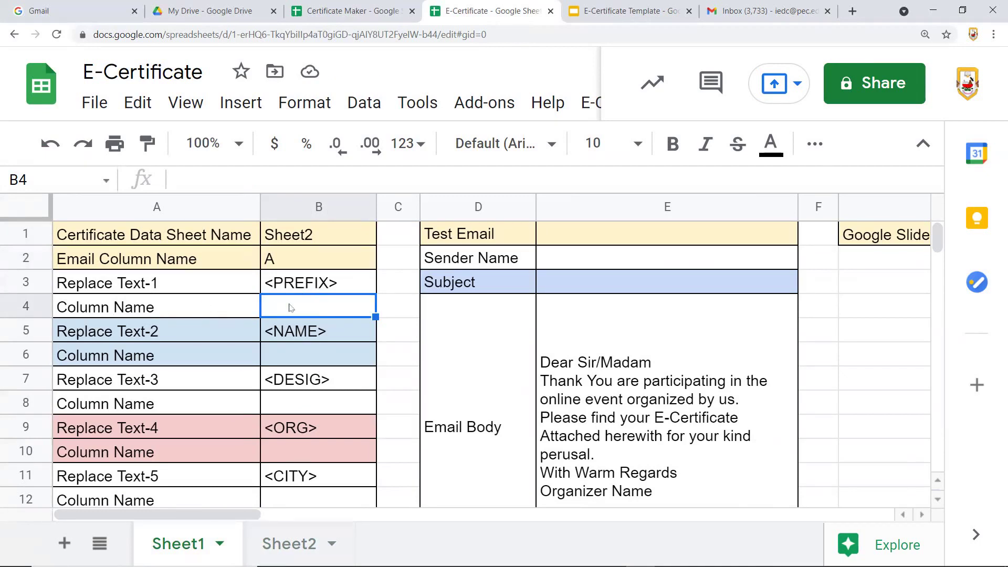
click(289, 543)
click(305, 235)
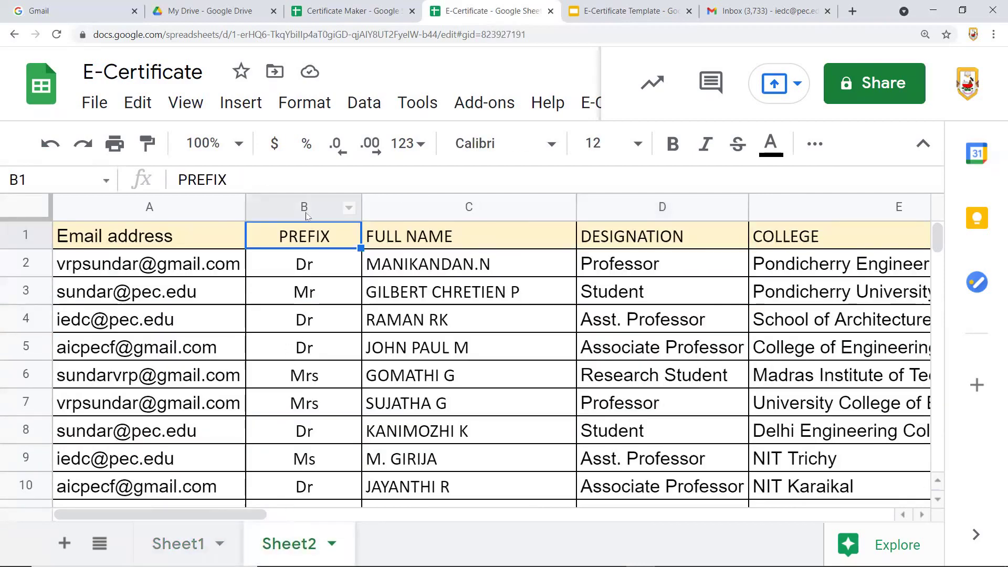
click(178, 543)
text(B)
key(Return)
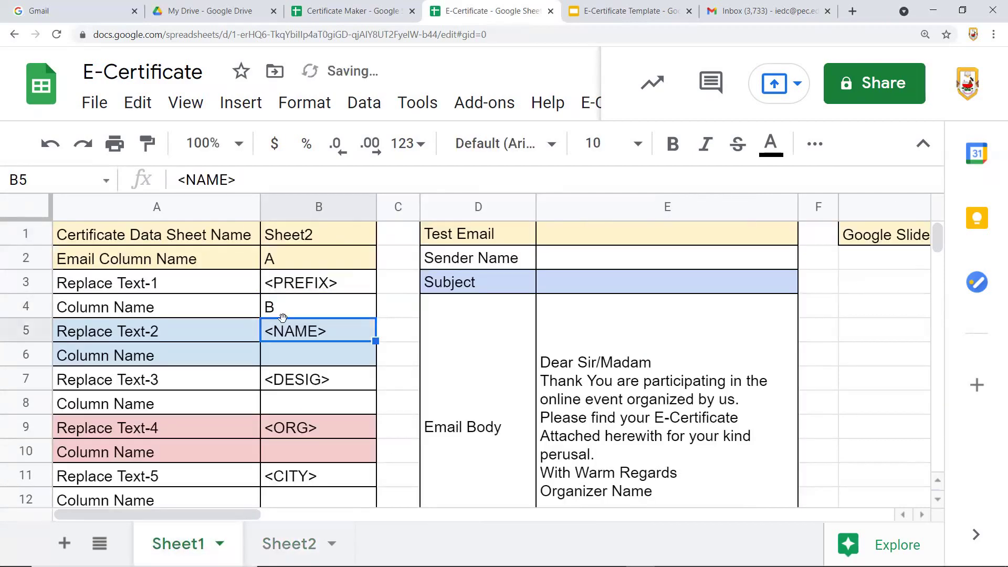
Step: Map <NAME> to column C and <DESIG> to column D
click(270, 532)
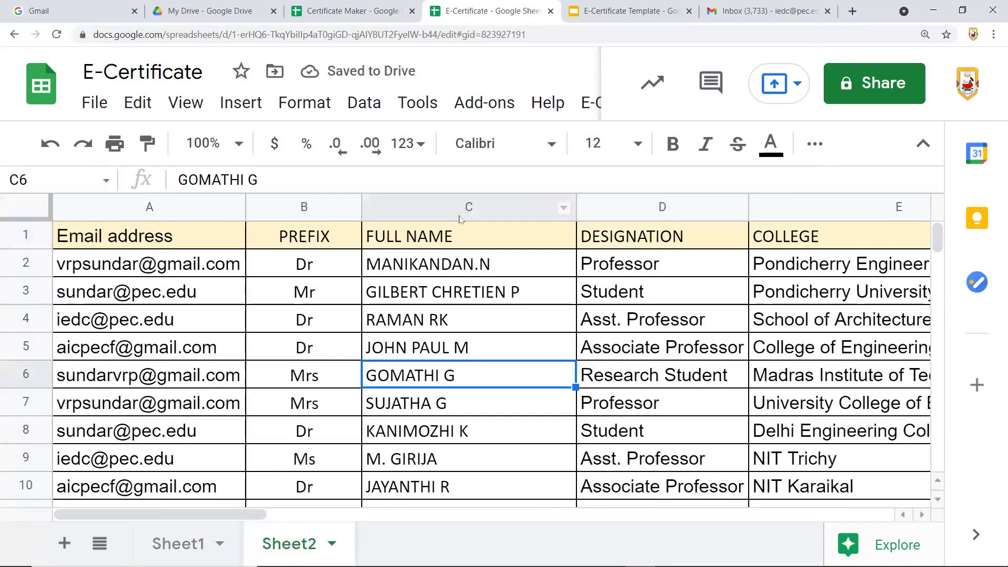
click(176, 541)
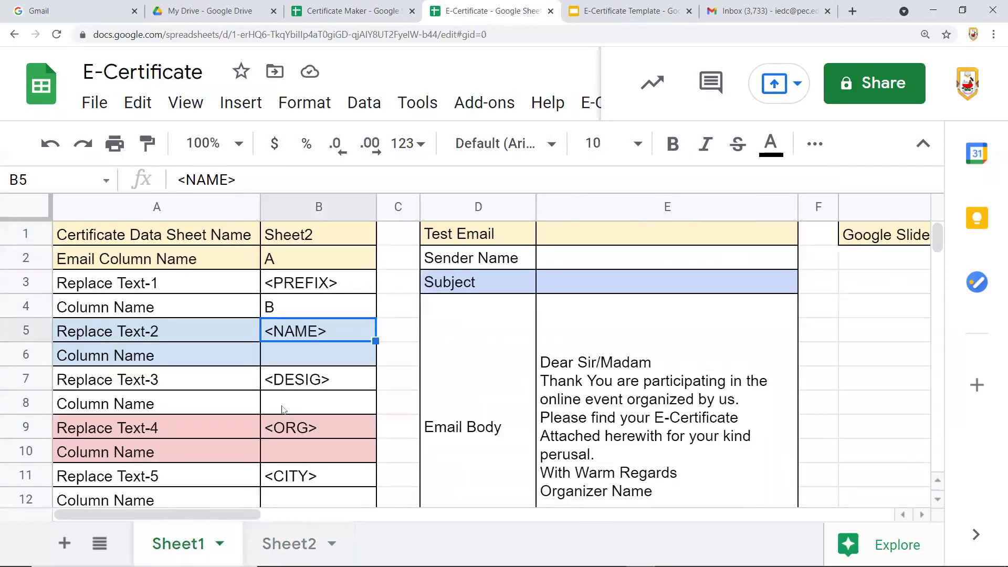
key(Down)
text(C)
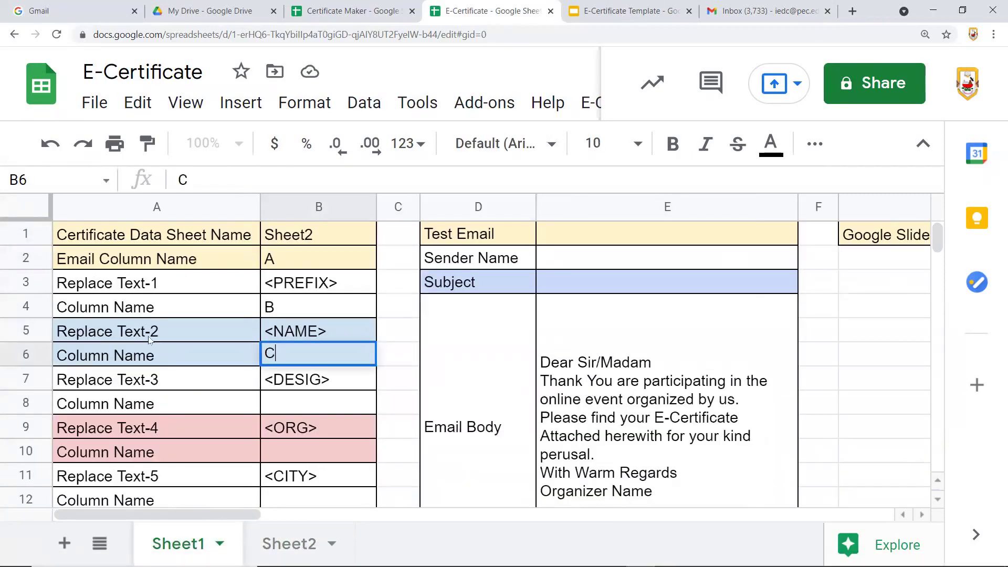
click(310, 400)
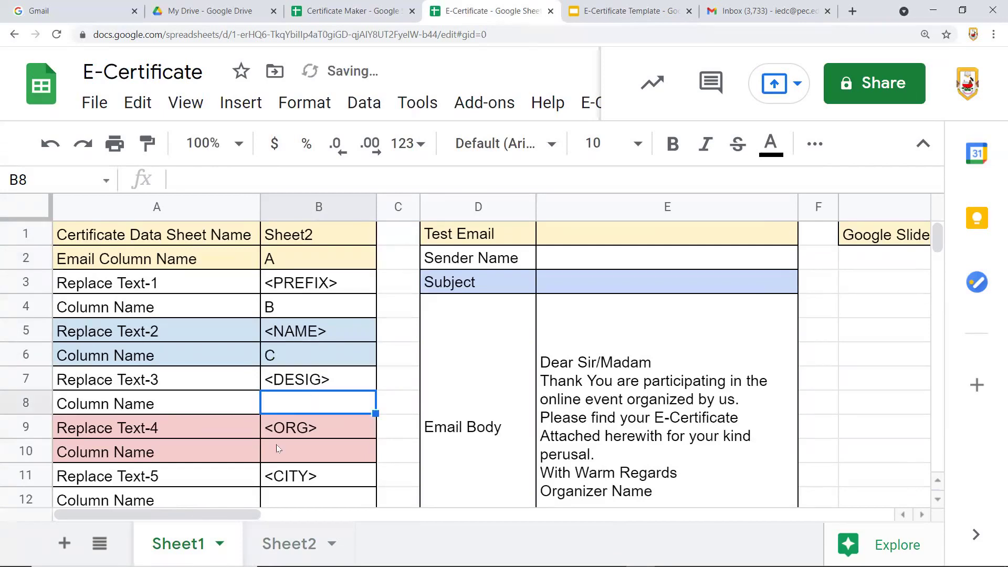
click(282, 542)
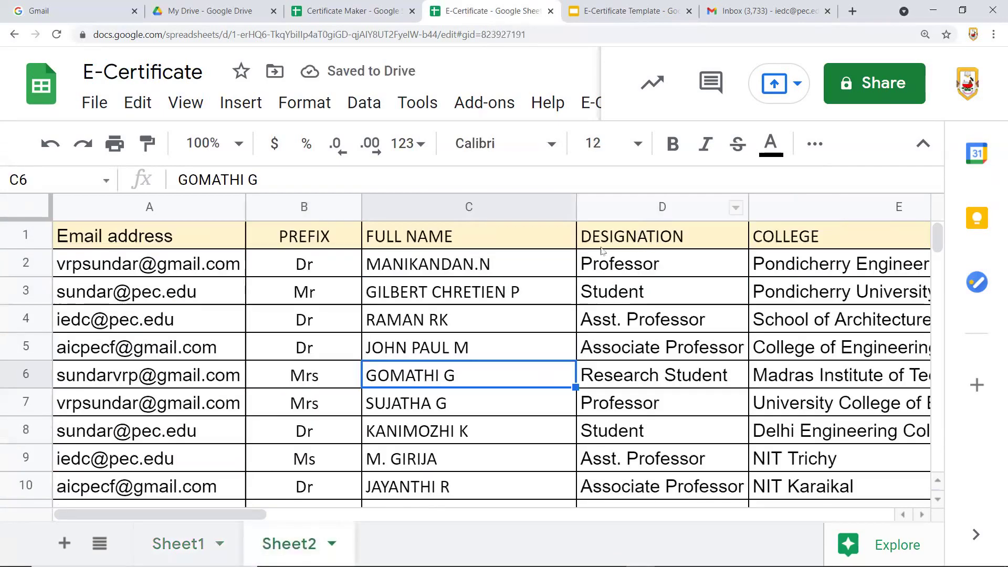
click(179, 543)
text(D)
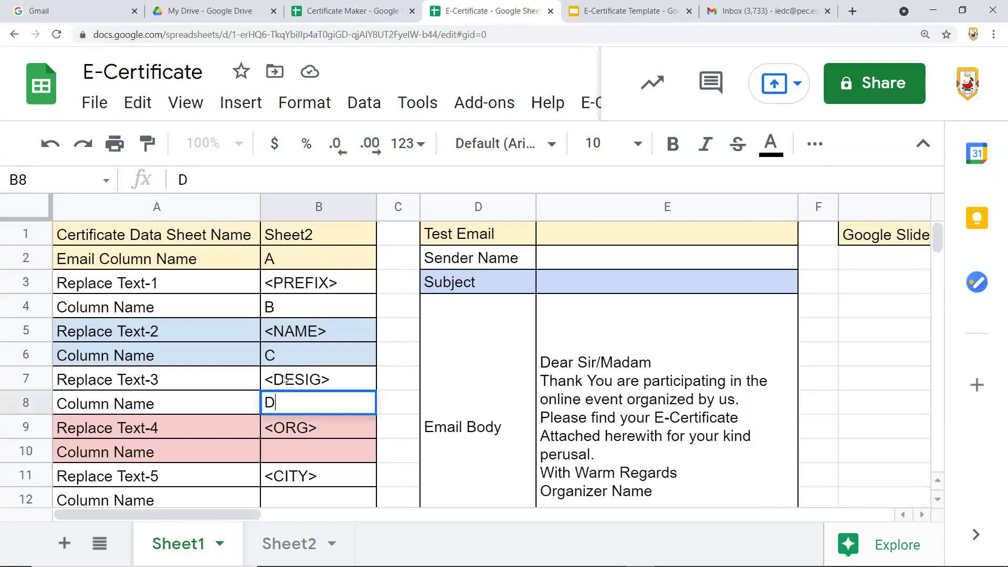
key(Return)
click(294, 544)
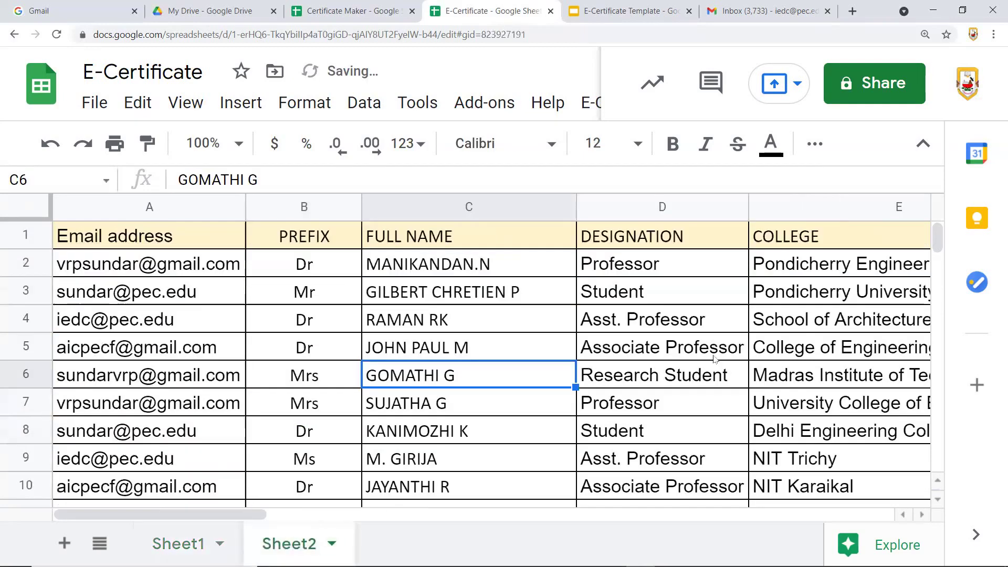
click(178, 544)
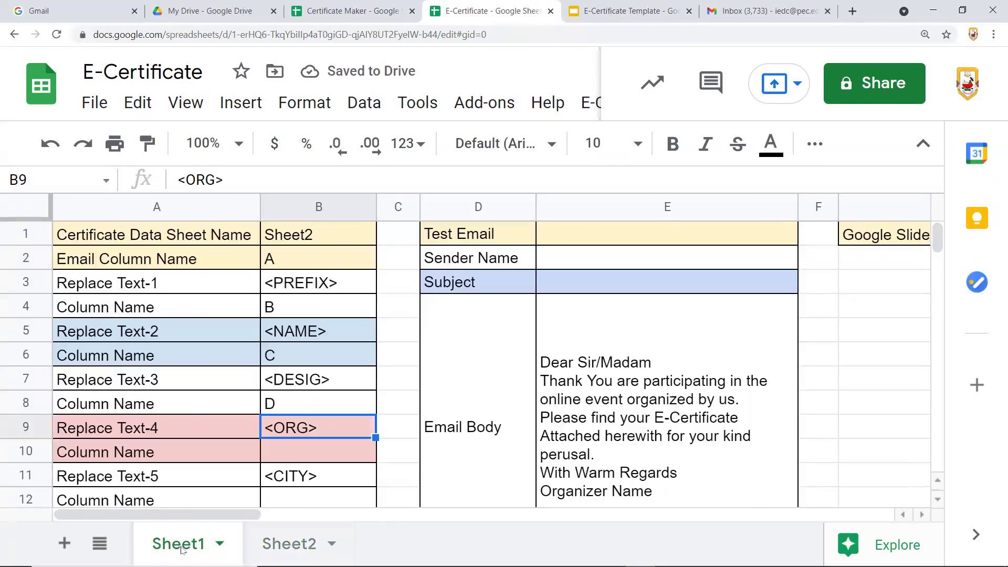
click(303, 451)
Step: Map <ORG> to column E and locate the CITY column in Sheet2
text(E)
scroll(333, 399, down, 3)
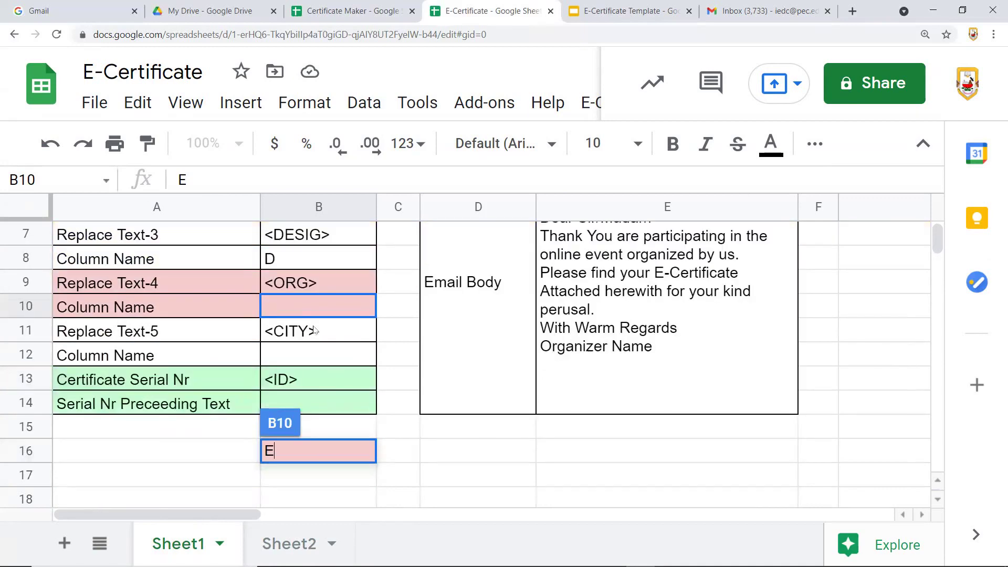
click(307, 308)
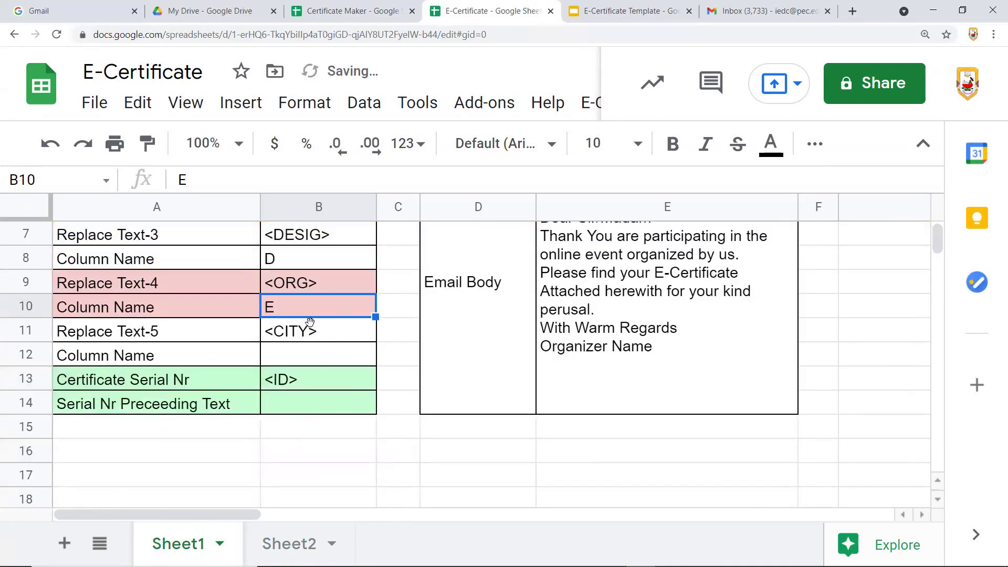
key(Down)
key(Down)
click(300, 544)
click(772, 231)
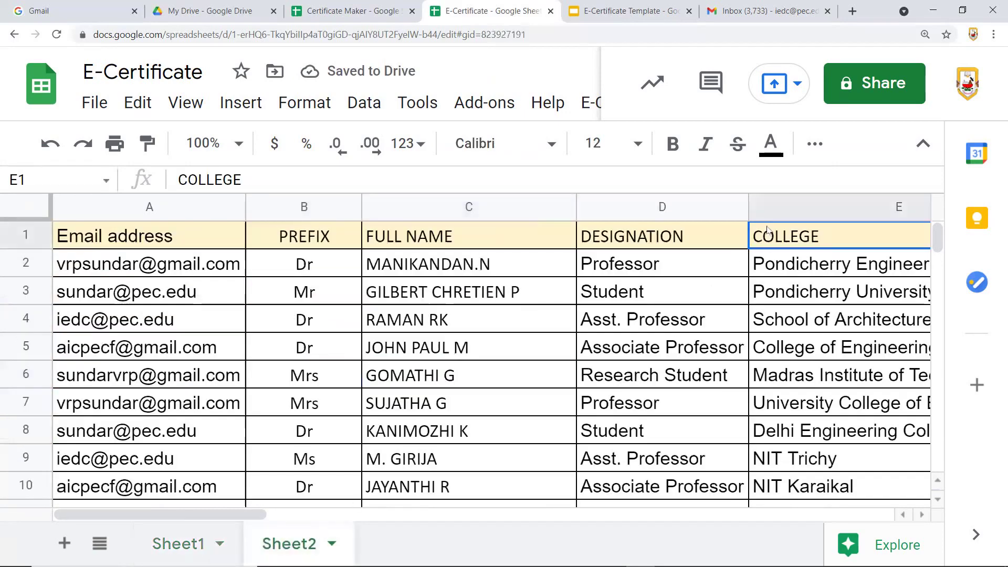
key(Right)
key(Right)
key(Left)
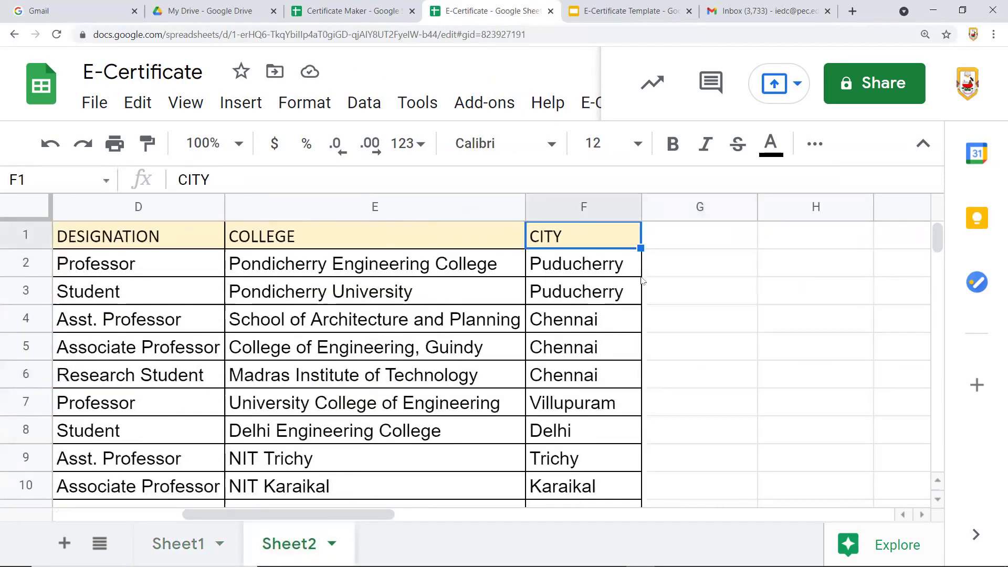
click(179, 544)
Step: Enter PTUTRG as the serial number preceding text in B14
click(313, 389)
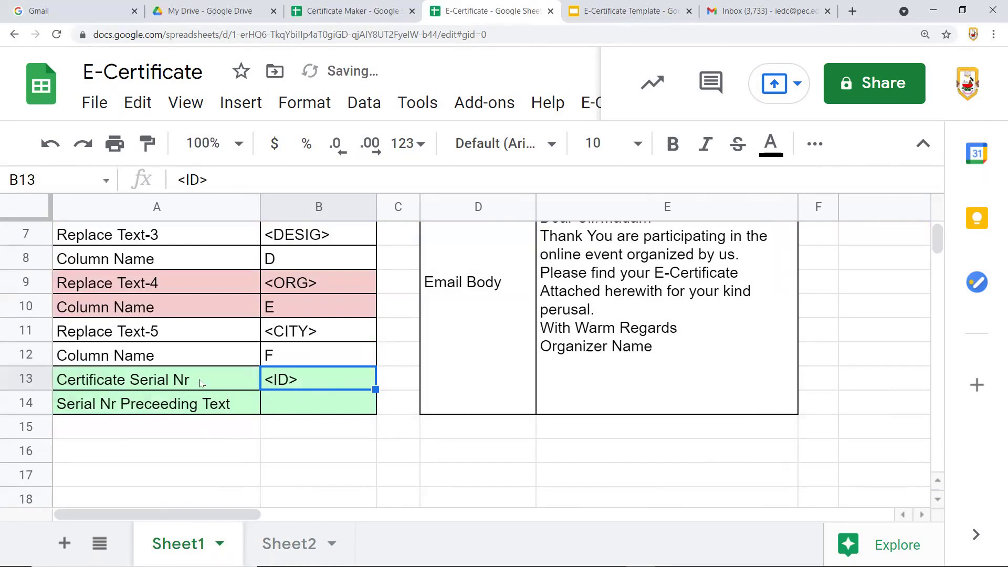
click(293, 401)
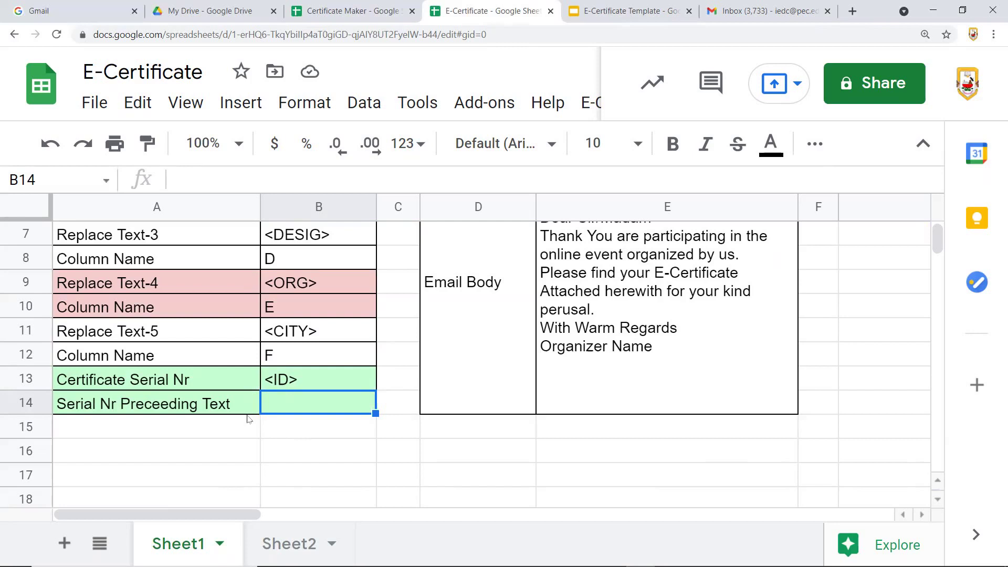
text(PTU)
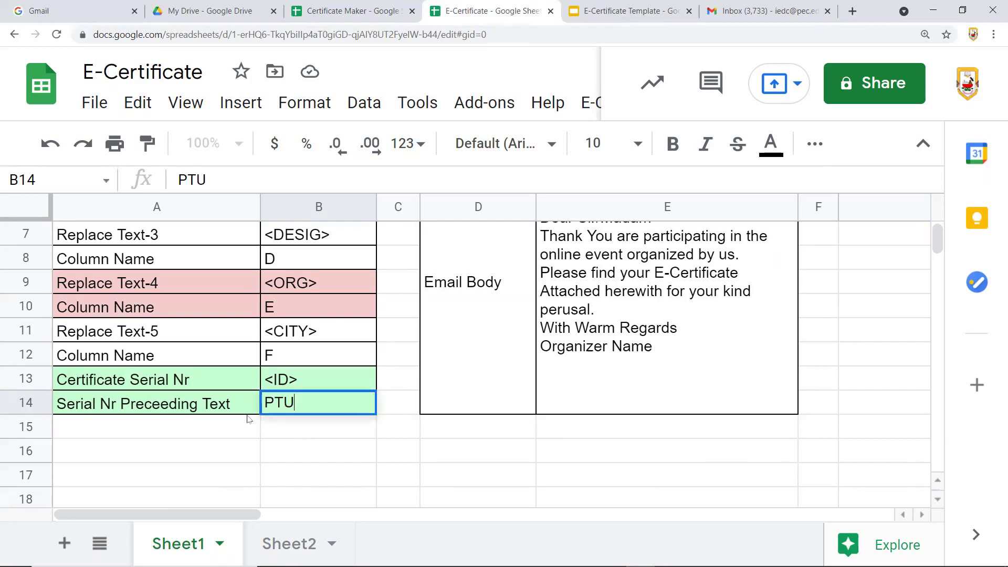
text(TRG)
click(359, 453)
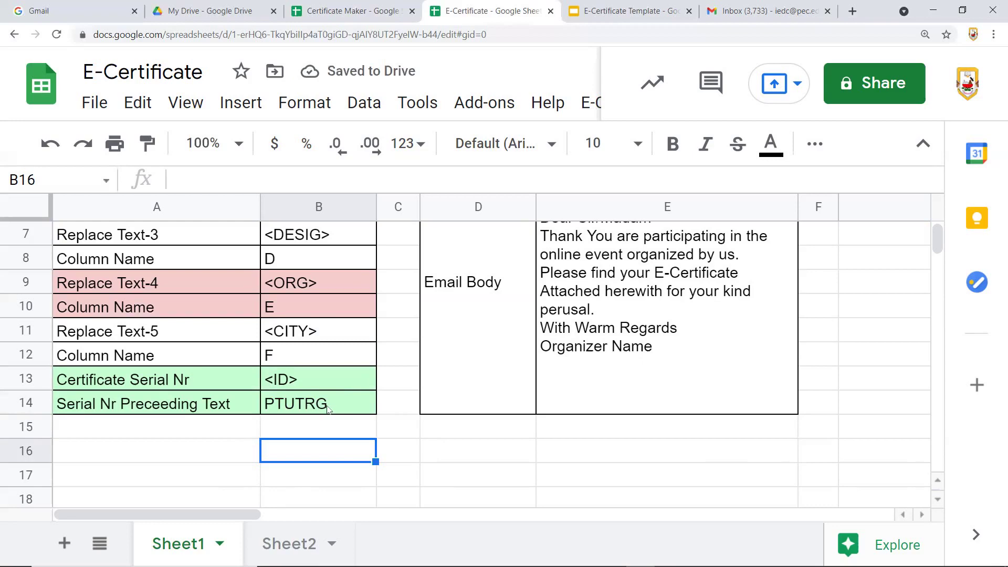
Step: Review the <PREFIX>, <NAME>, <DESIG>, <ORG> and <CITY> column mapping cells
scroll(289, 314, up, 3)
click(300, 286)
click(301, 336)
click(310, 388)
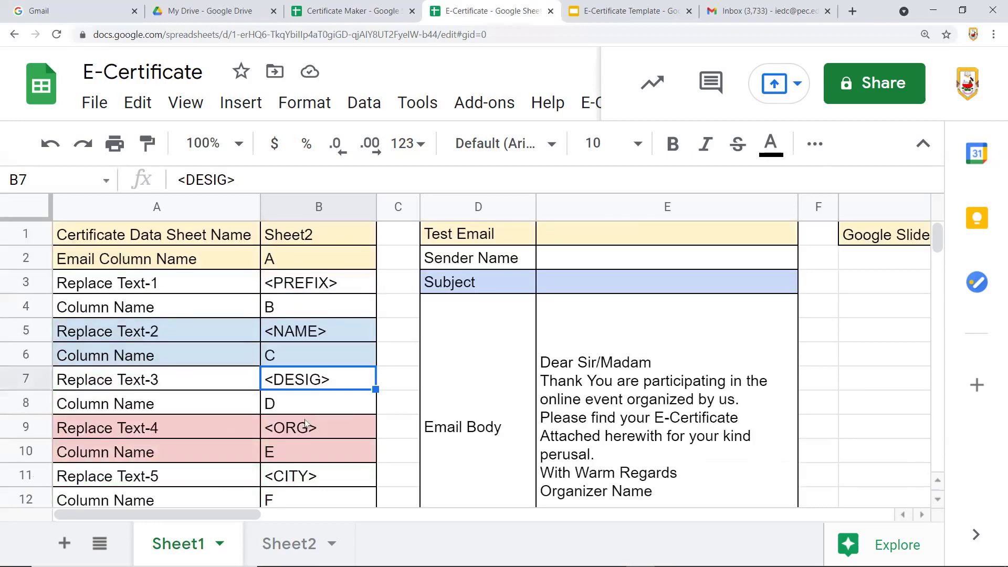
click(308, 425)
click(300, 480)
scroll(300, 474, down, 2)
Step: Inspect the template slide's <STATE>, <PREFIX>, <NAME>, <DESIG>, <ID> and <ORG> placeholders
scroll(299, 474, up, 2)
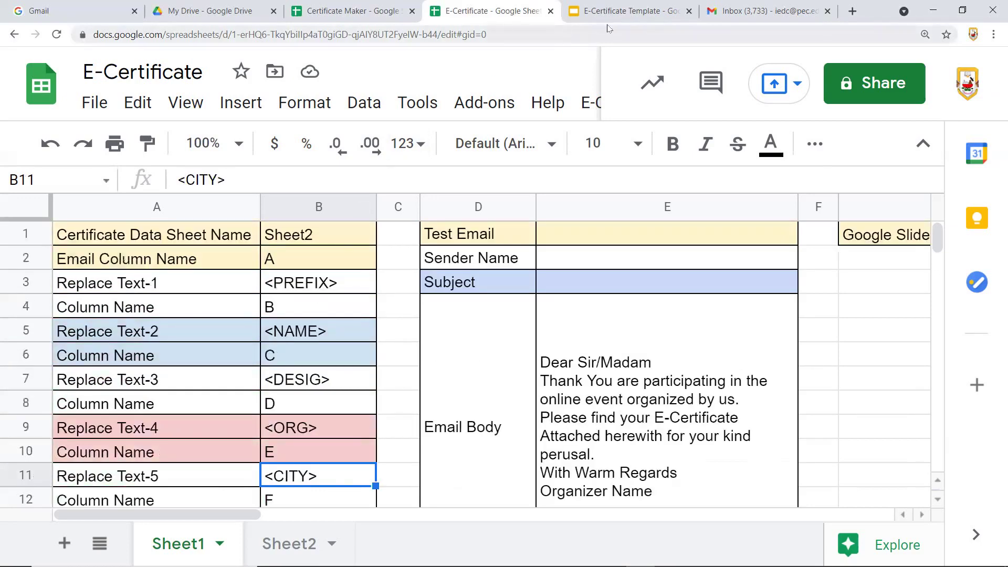
click(627, 10)
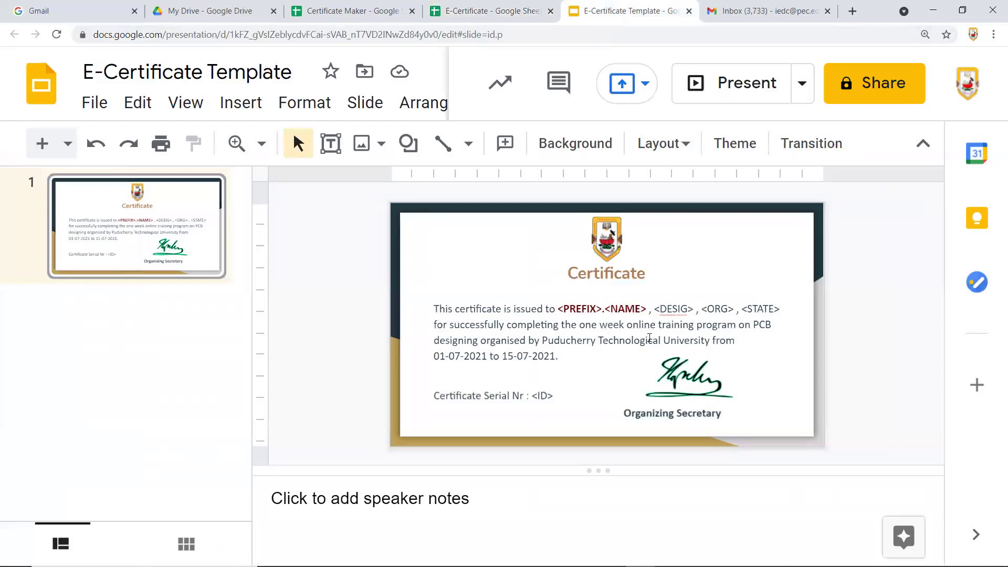
click(758, 310)
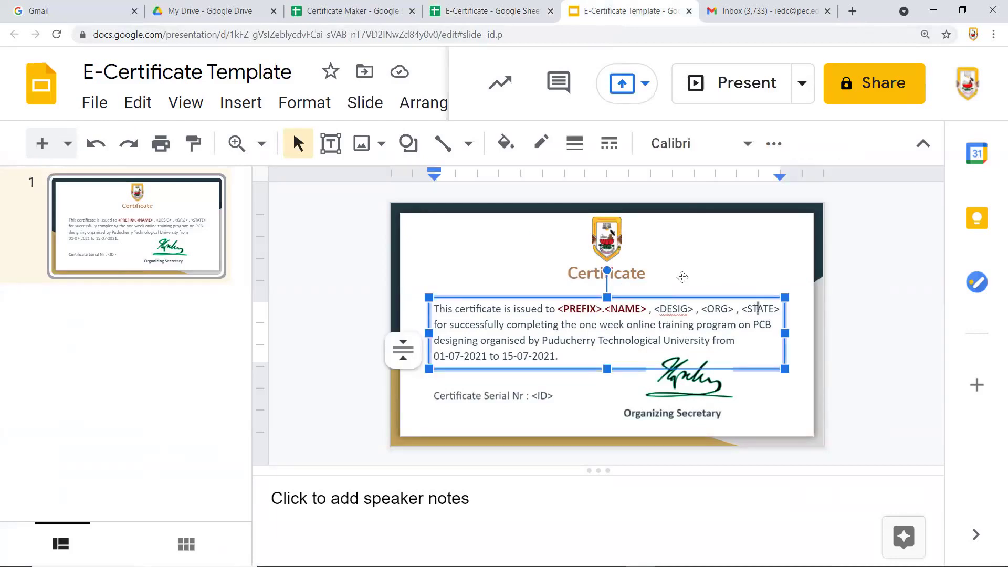
click(582, 309)
click(629, 309)
click(668, 308)
click(552, 396)
click(591, 308)
click(714, 309)
Step: Recheck the <PREFIX> cell against Sheet2's columns, then select the Test Email value cell
click(507, 13)
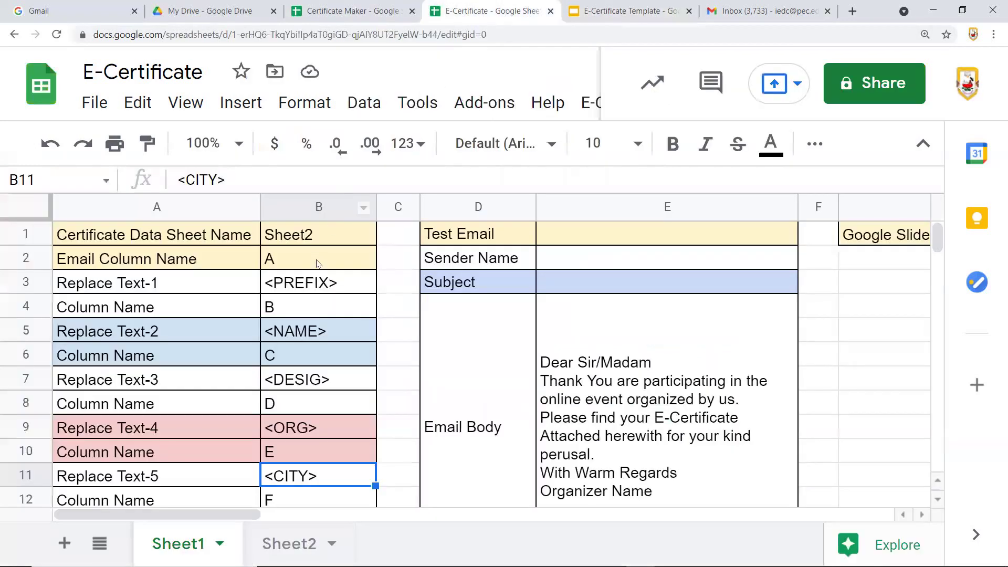
click(312, 280)
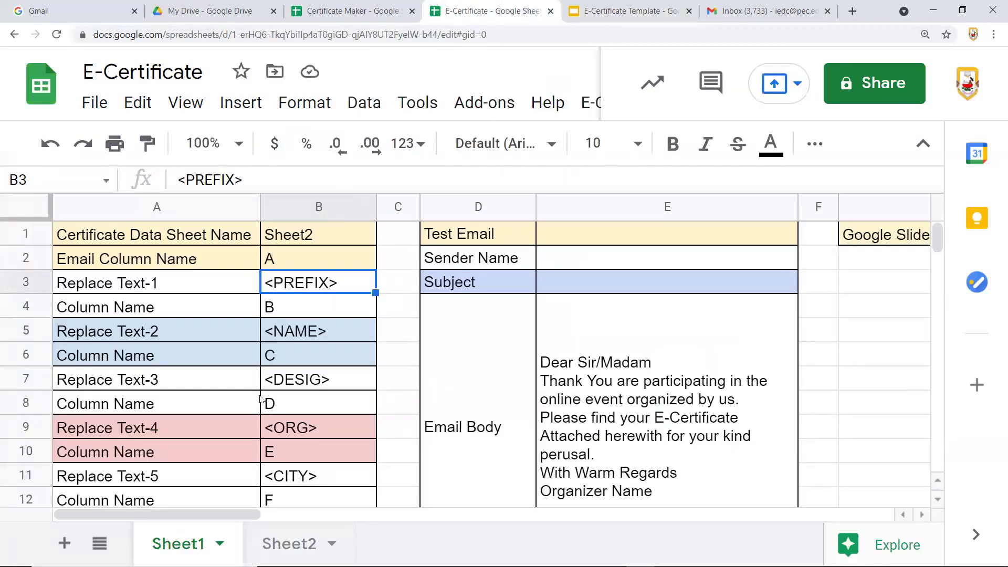
click(289, 543)
click(291, 537)
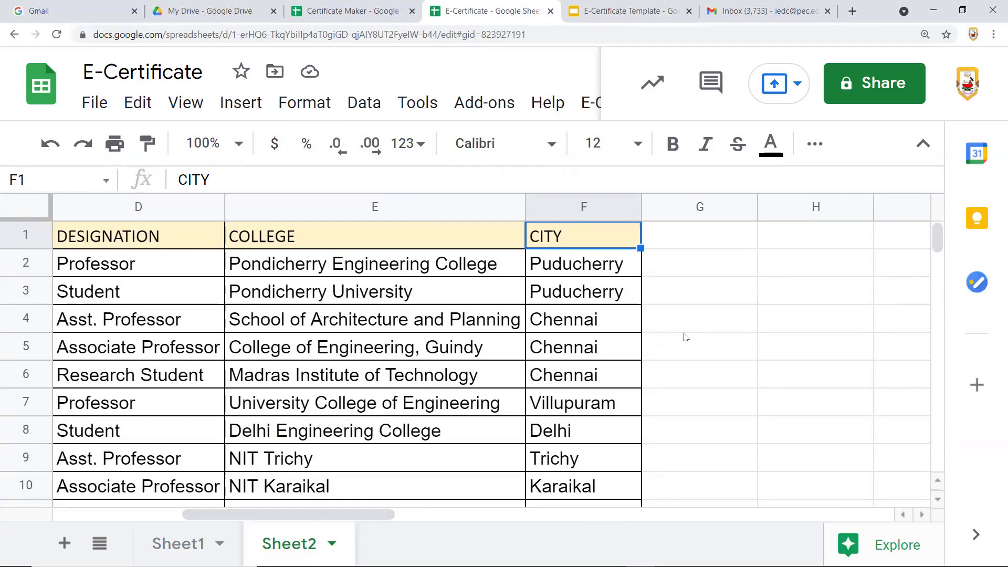
click(667, 337)
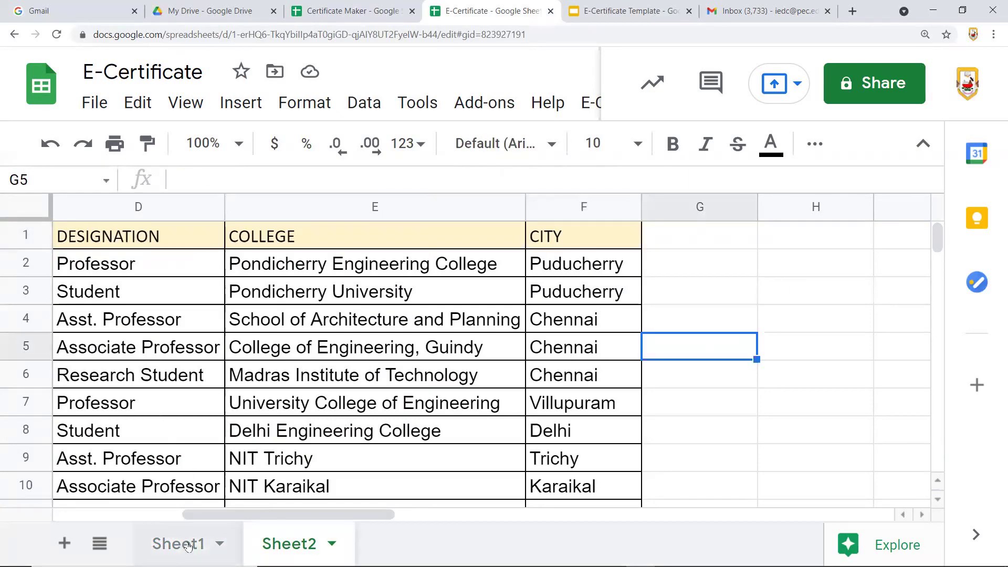
click(185, 543)
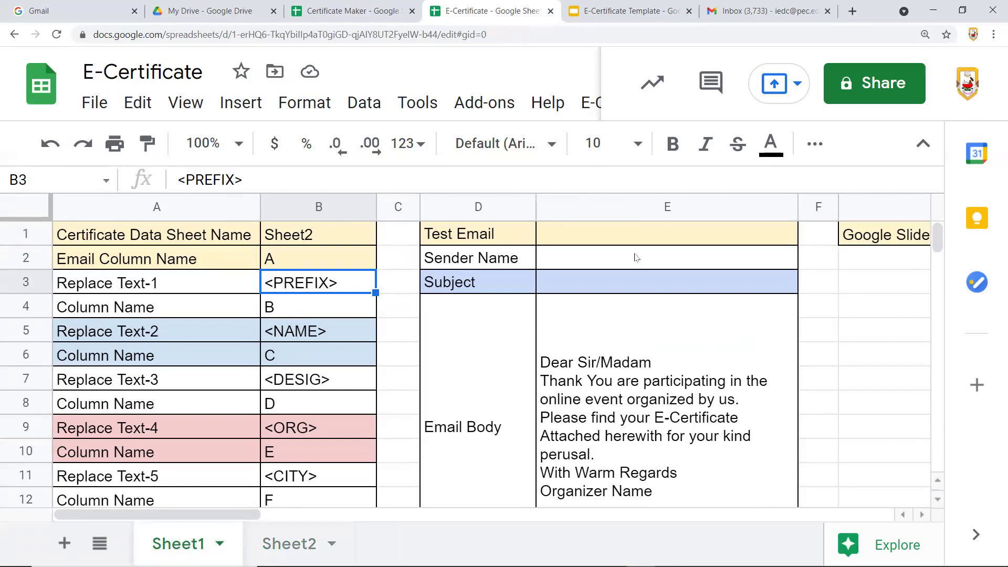
click(635, 235)
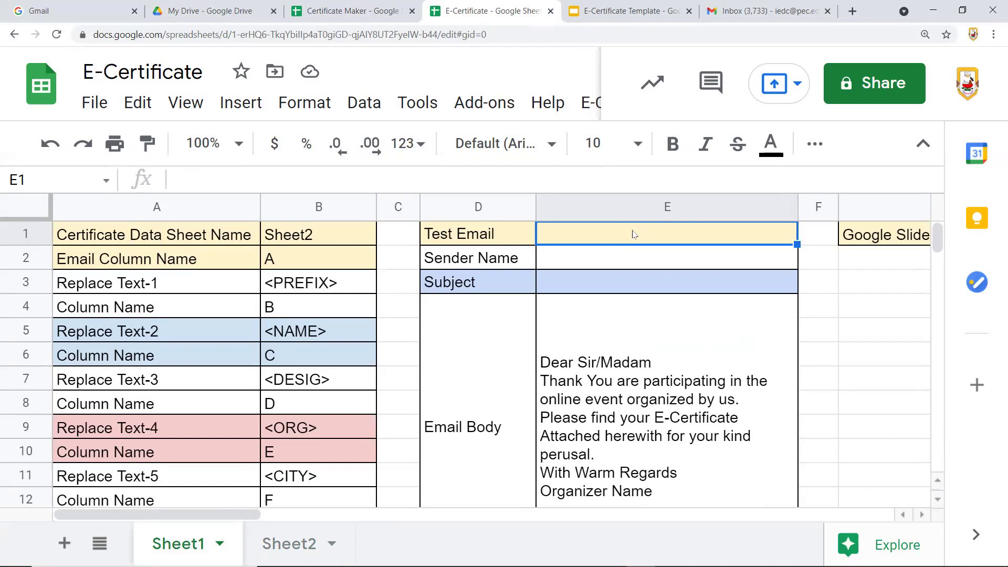
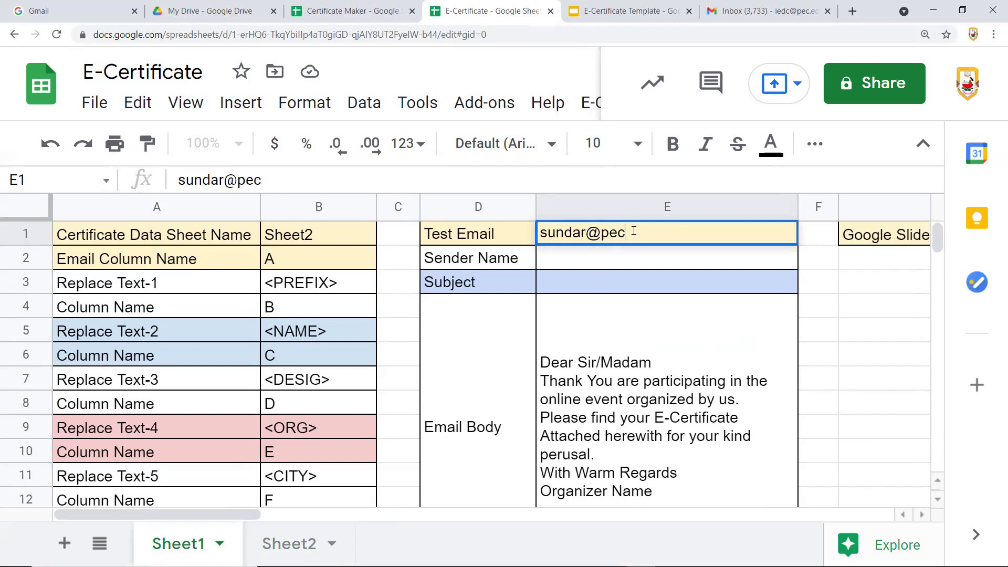
Step: Enter the test email address in E1, 'IEDC - PTU' in E2, and 'E-Certificate' in E3
click(612, 257)
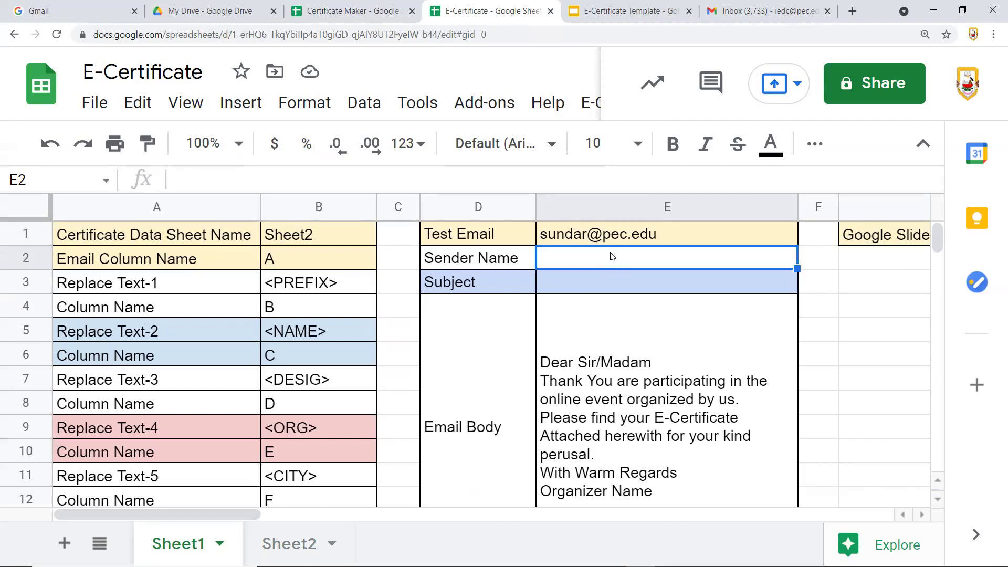
text(IEDC)
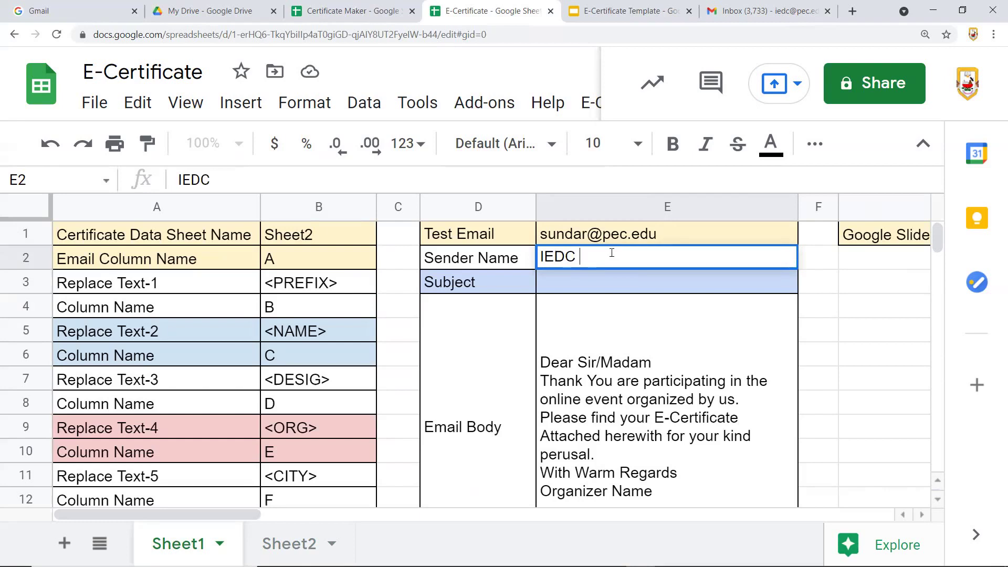
text( - Puducherry)
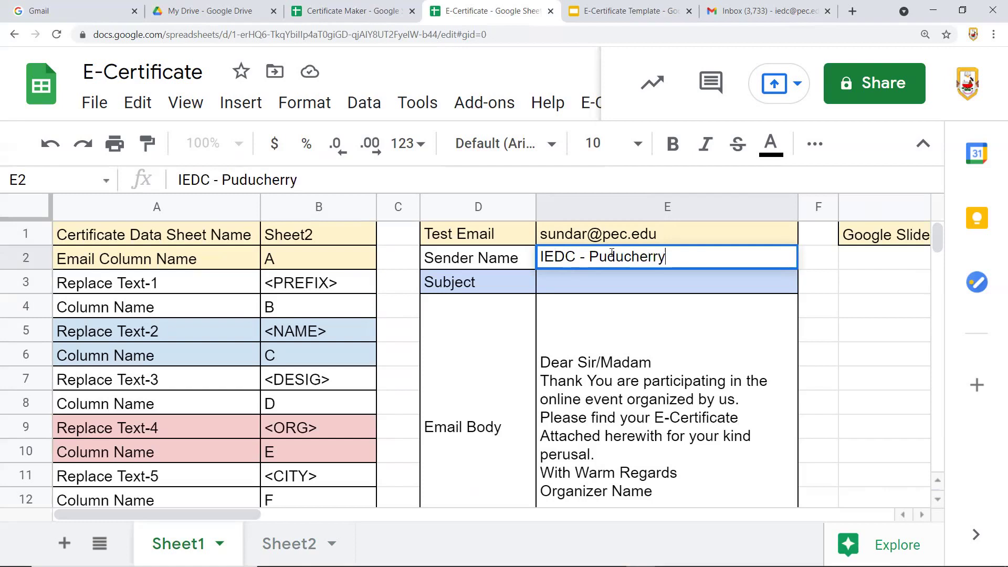
key(BackSpace)
key(BackSpace)
key(BackSpace)
key(BackSpace)
key(BackSpace)
key(BackSpace)
key(BackSpace)
key(BackSpace)
key(BackSpace)
text(TU)
click(604, 279)
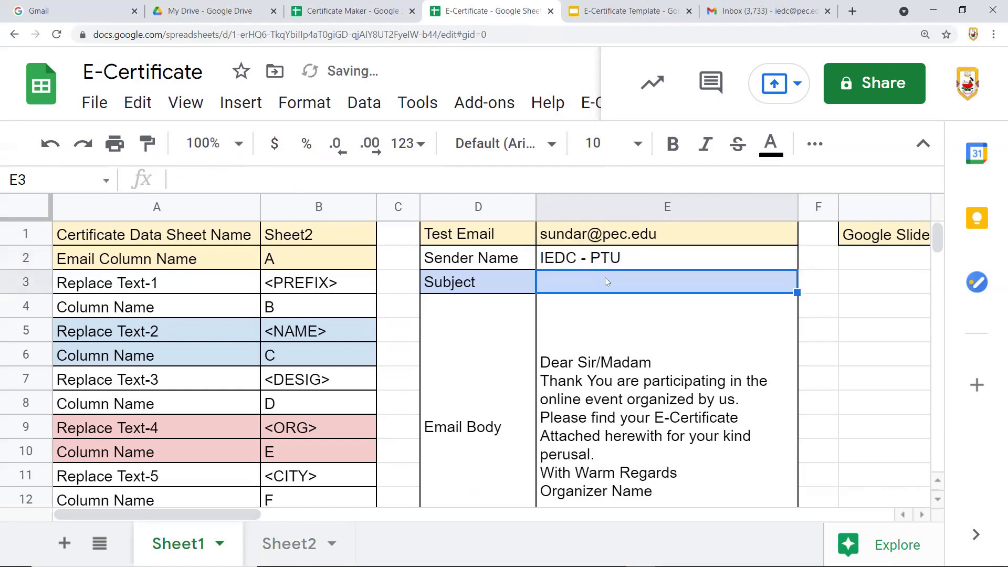
text(E-Certificate)
Step: In email body E4, replace 'Organizer Name' with 'PTU-Puducherry.'
click(608, 379)
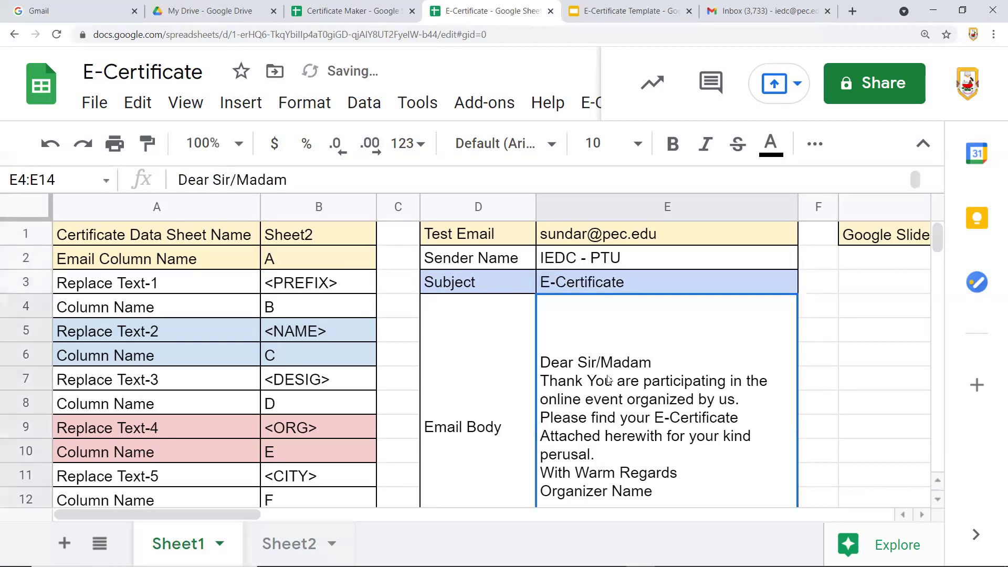
scroll(634, 399, down, 1)
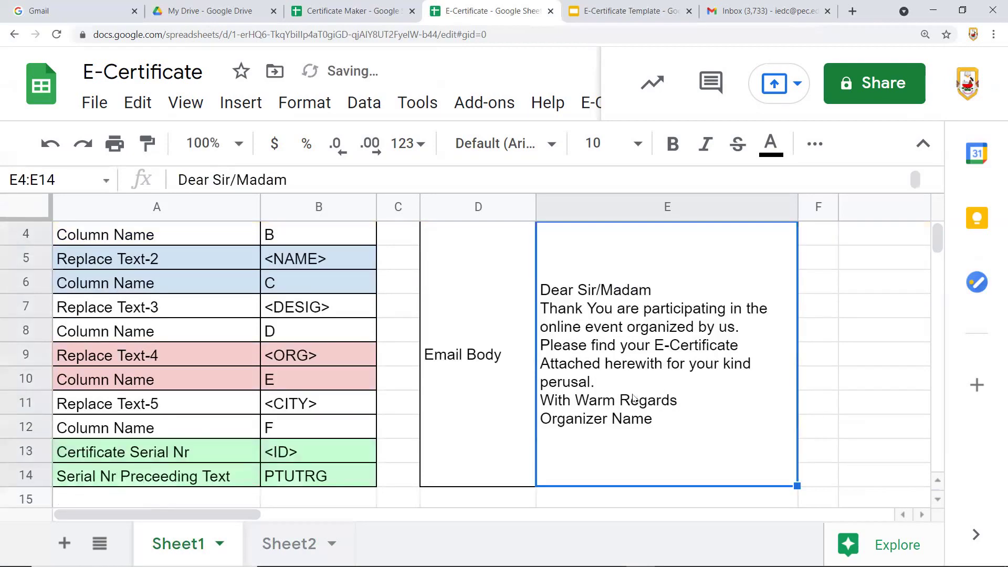
scroll(634, 399, up, 1)
scroll(634, 399, down, 1)
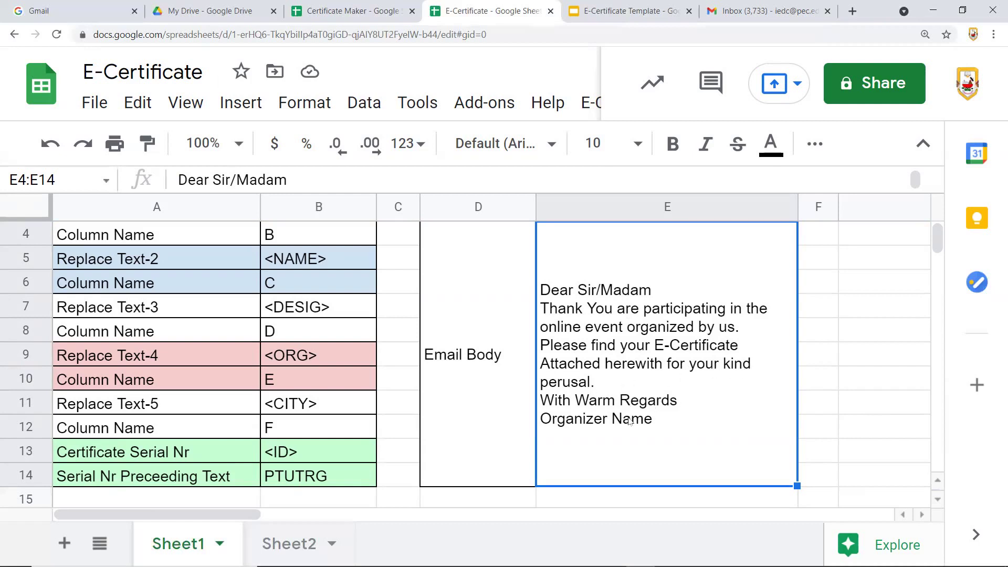
double_click(630, 420)
drag(650, 337, 540, 337)
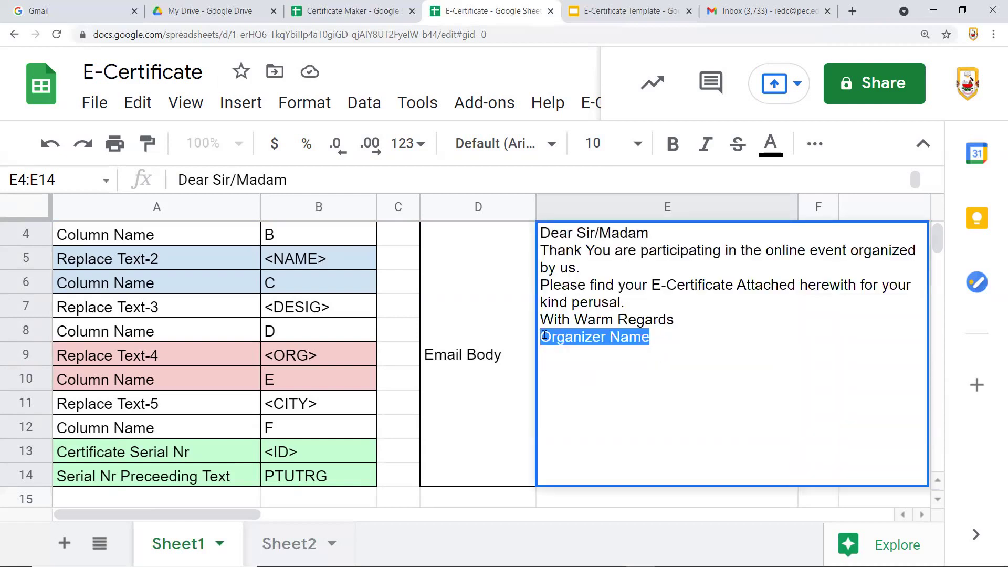
text(PT)
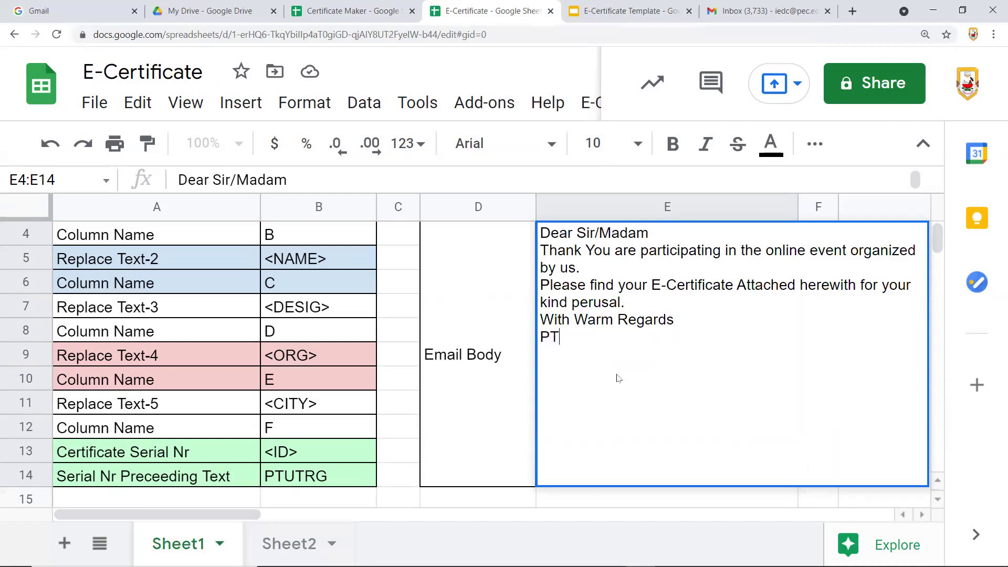
text(U-Puducherry.)
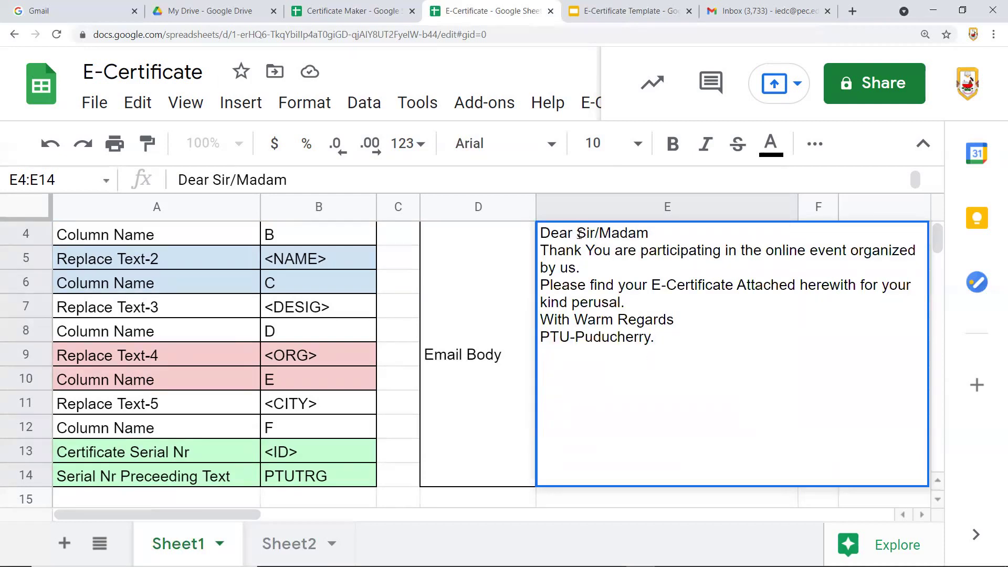
Step: Change the greeting 'Sir/Madam' to '<PREFIX>.<NAME>'
drag(578, 234, 656, 231)
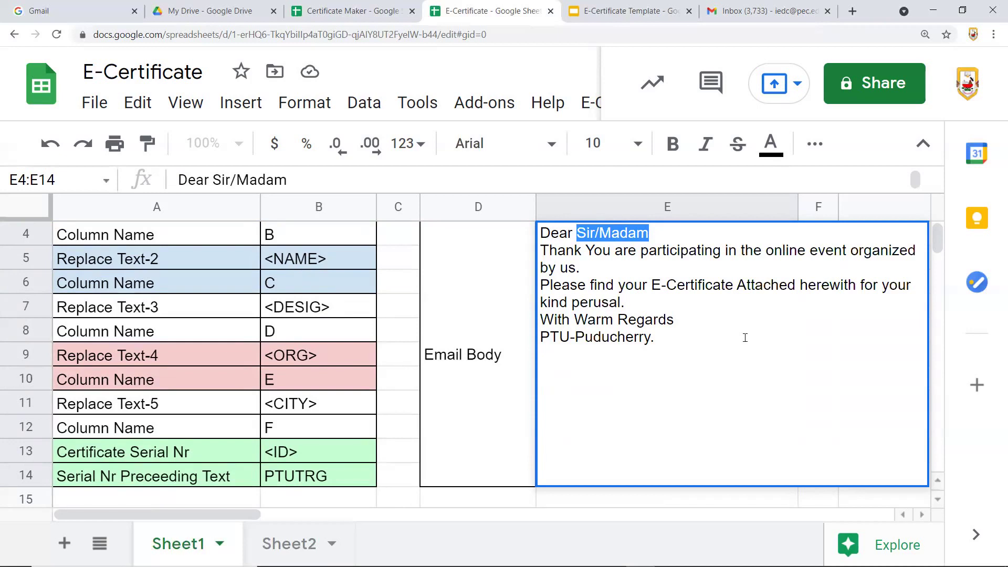
scroll(348, 265, up, 3)
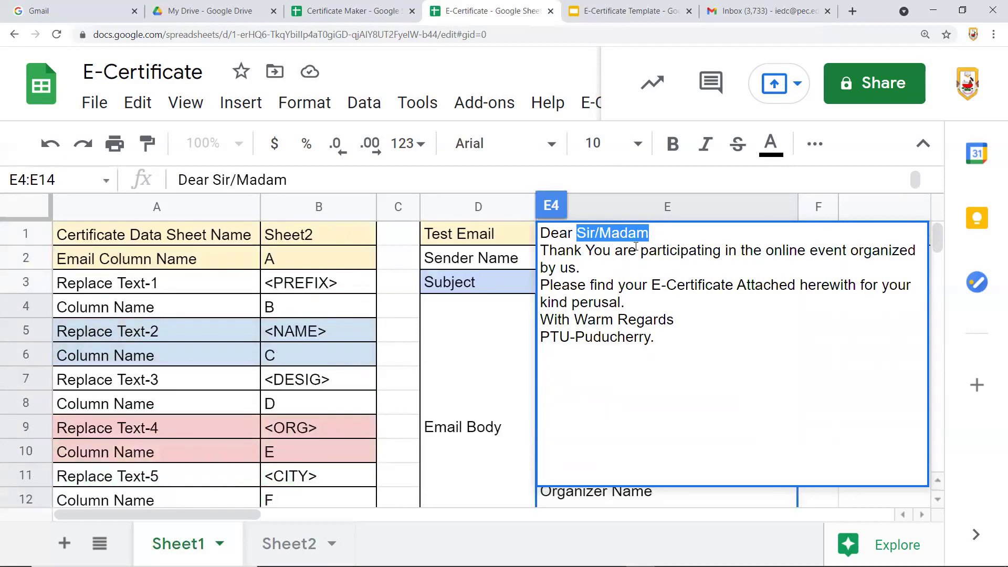
text(<>)
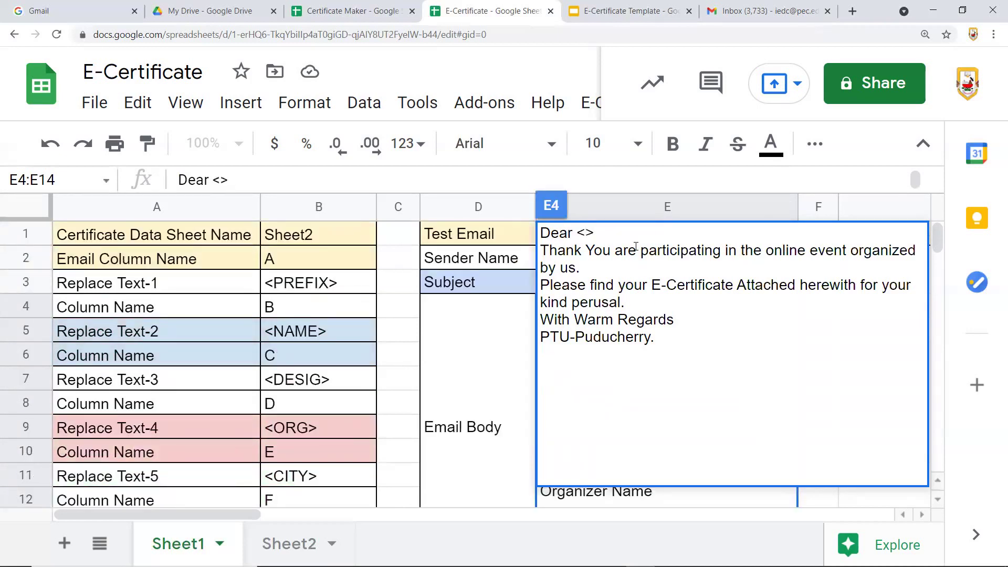
text(PREFIX)
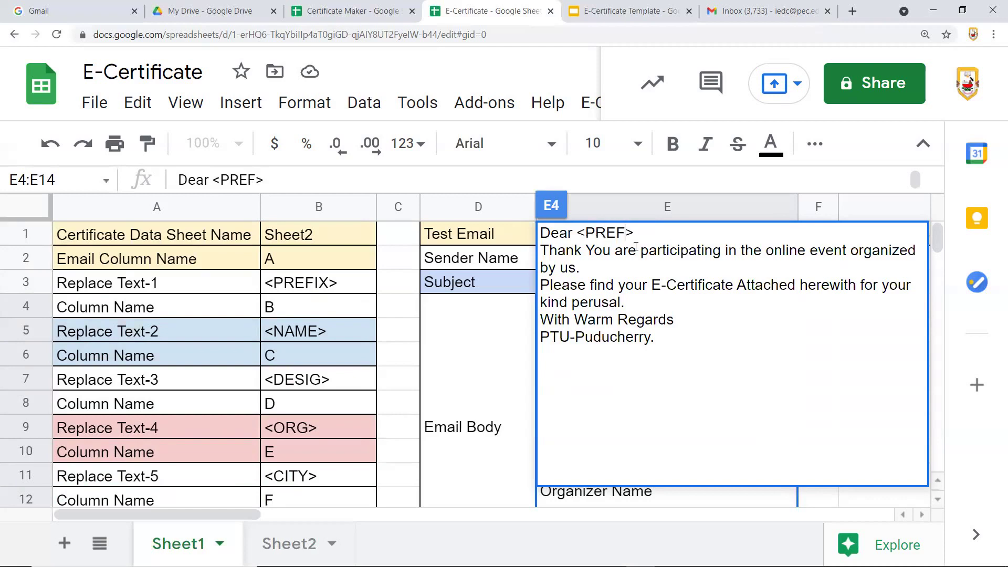
key(End)
text(.<NAME>)
key(Left)
text(NAME)
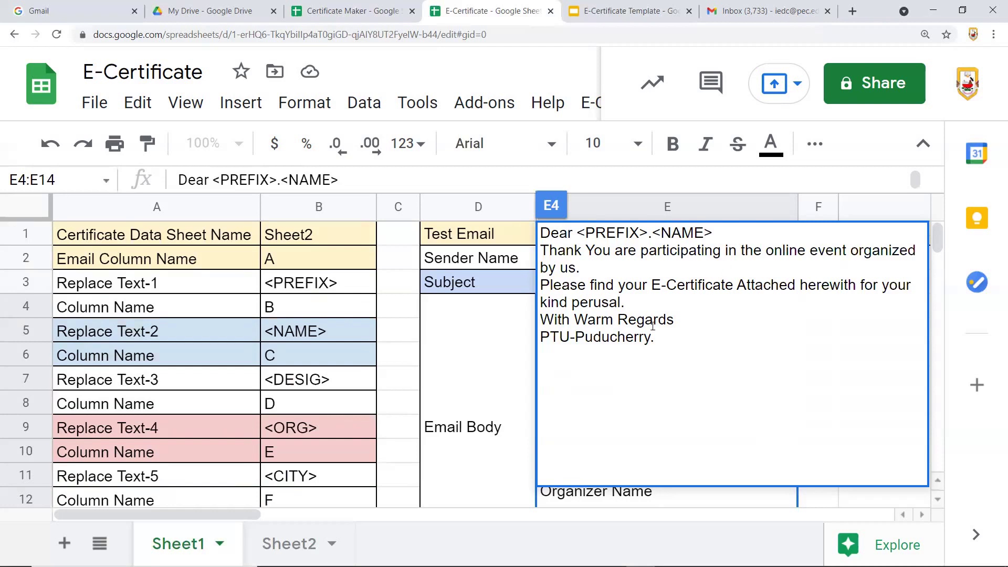
click(508, 476)
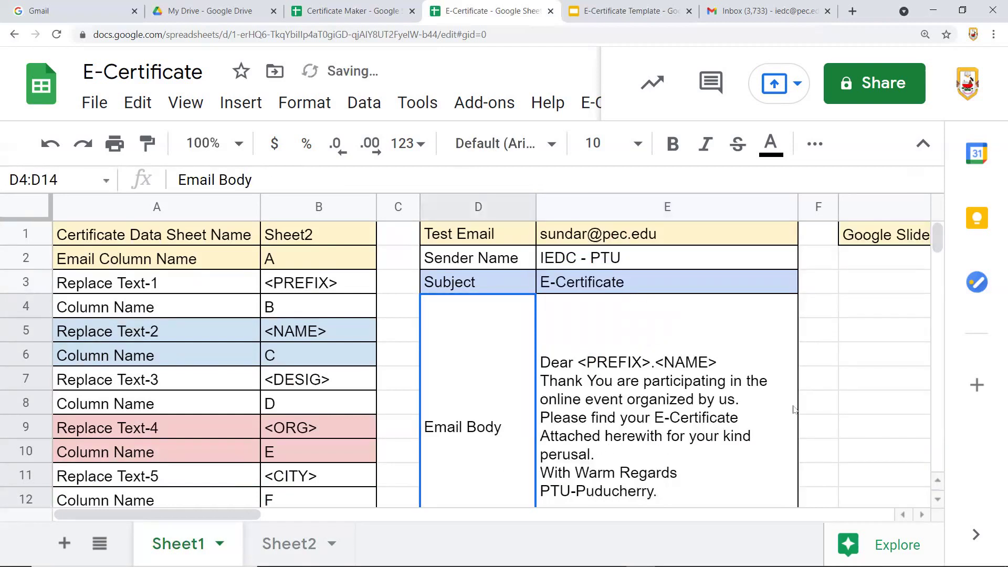
Step: Select cell H1 for the template ID and reset the page zoom to normal
click(921, 518)
click(878, 240)
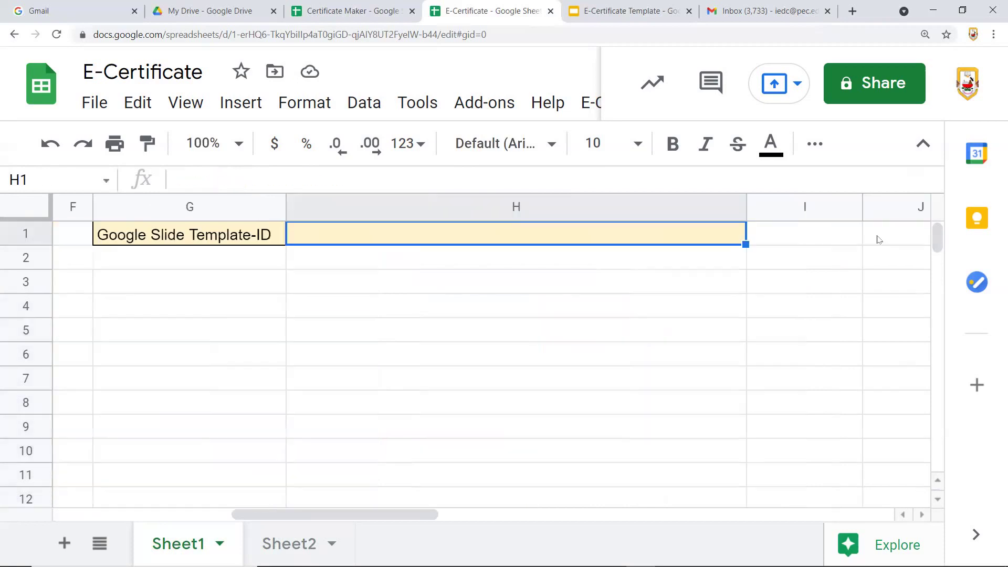
key(ctrl+0)
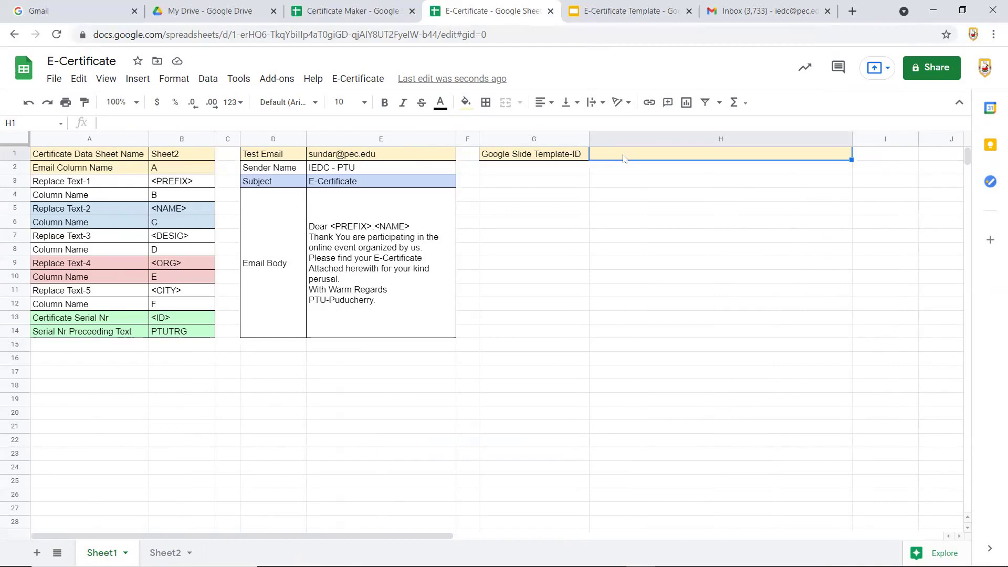
click(628, 11)
Step: Copy the template ID from Notepad and paste it into H1
key(alt+Tab)
key(alt+Tab)
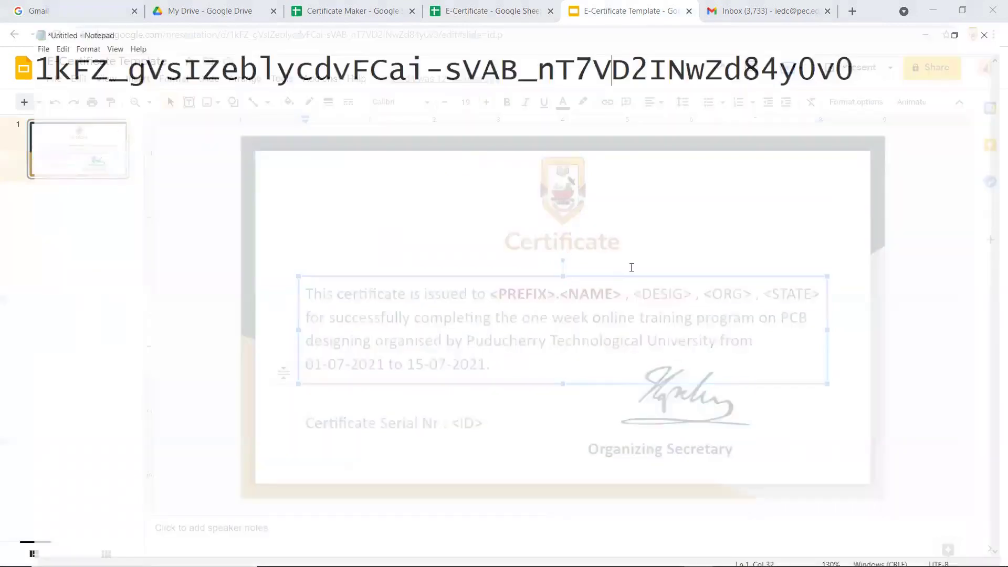
click(756, 121)
drag(887, 50, 3, 21)
key(ctrl+c)
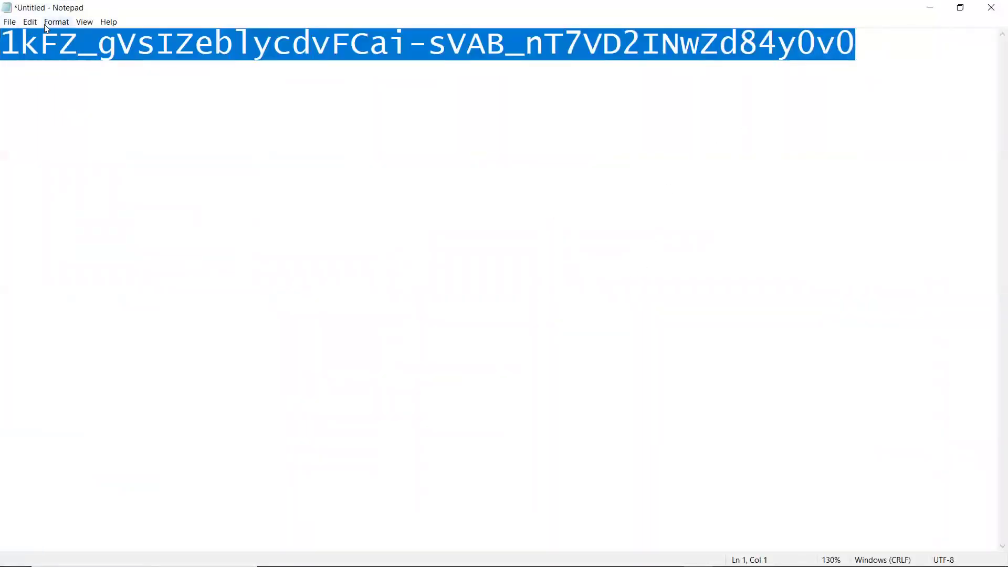
key(alt+Tab)
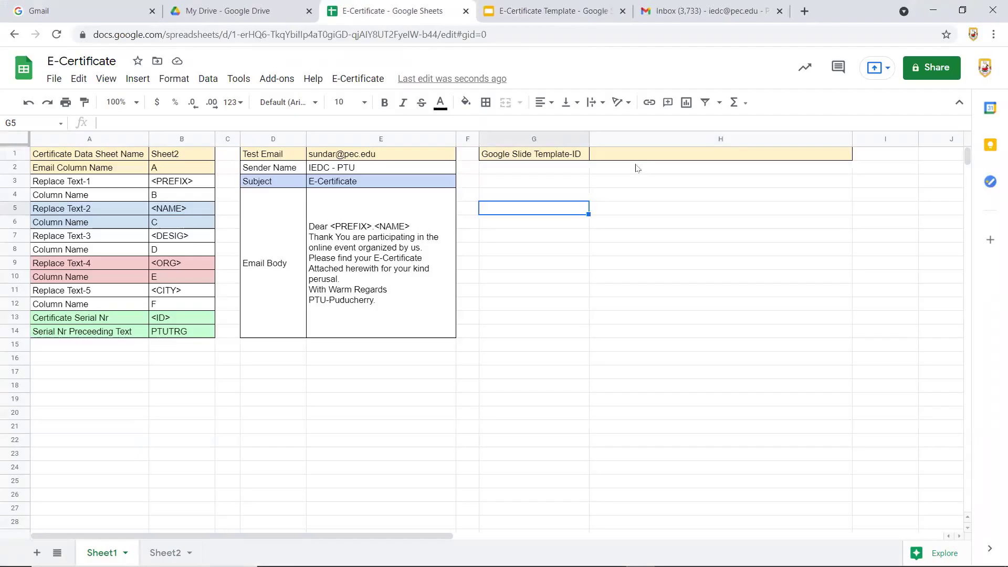
click(632, 159)
double_click(632, 158)
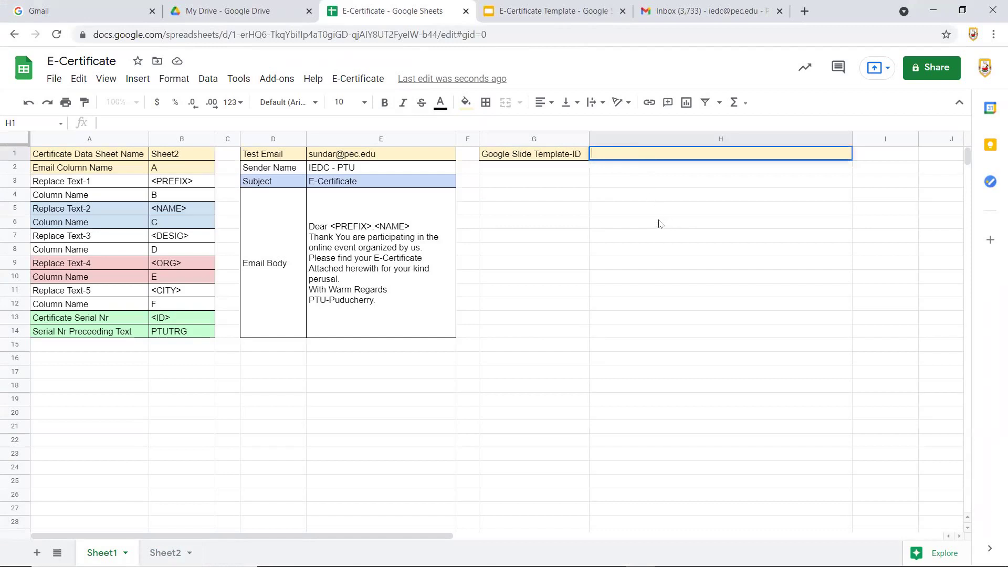
key(ctrl+v)
click(667, 237)
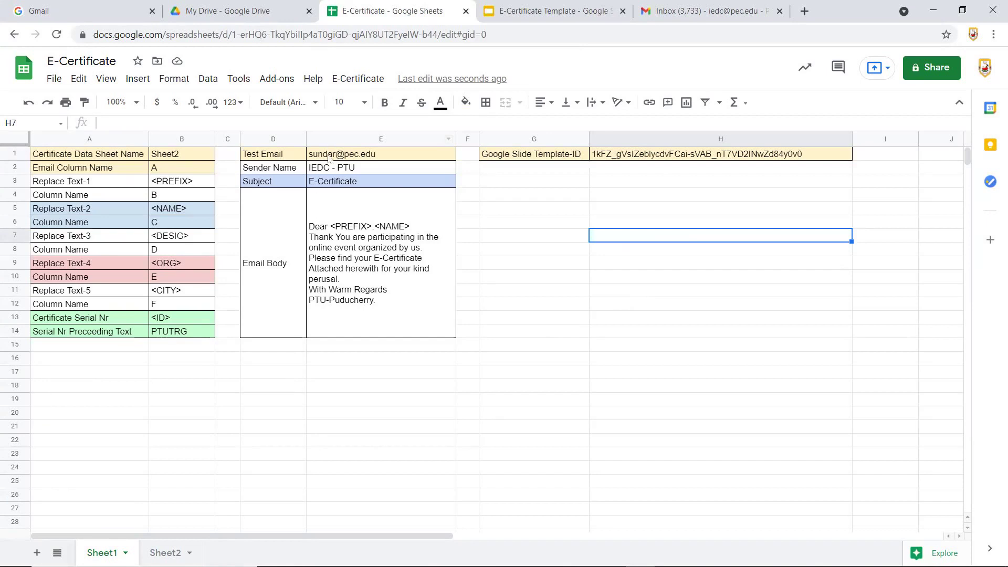
Step: Run E-Certificate > 2-Test to email a sample certificate to the test address
click(360, 81)
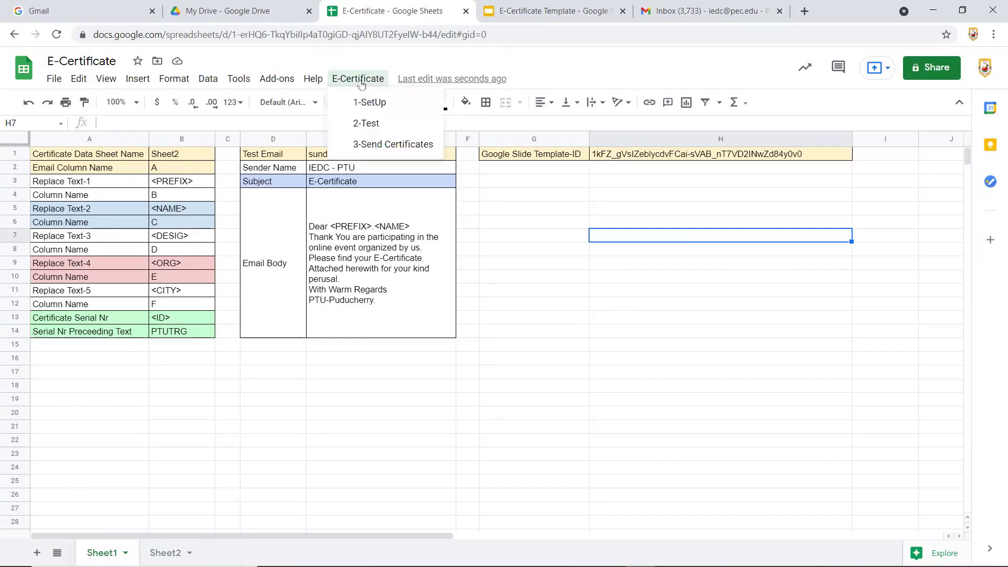
click(374, 126)
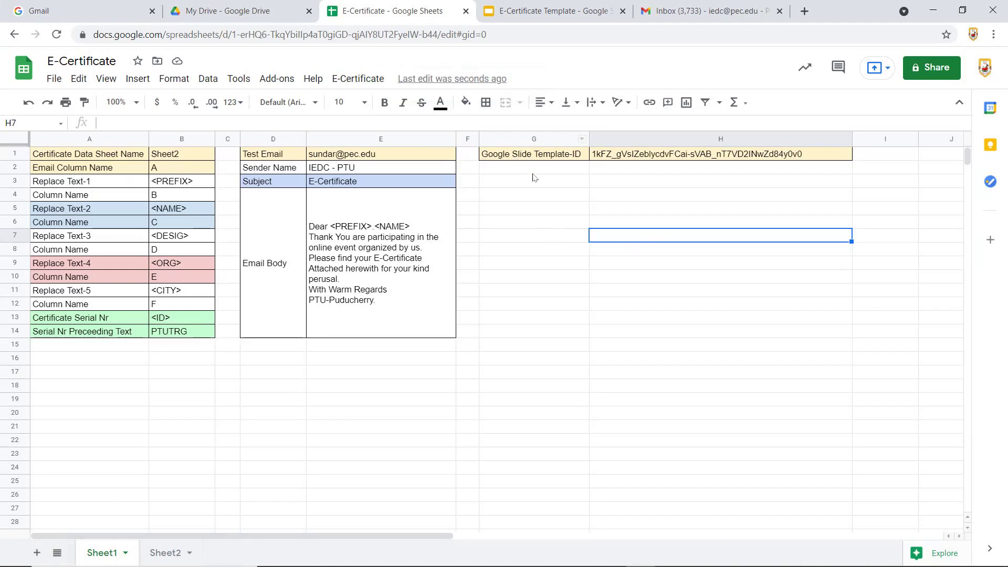
Step: Review the sent E-Certificate test mail's PTUTRG-002.pdf, which still shows the unreplaced <STATE> placeholder
click(699, 10)
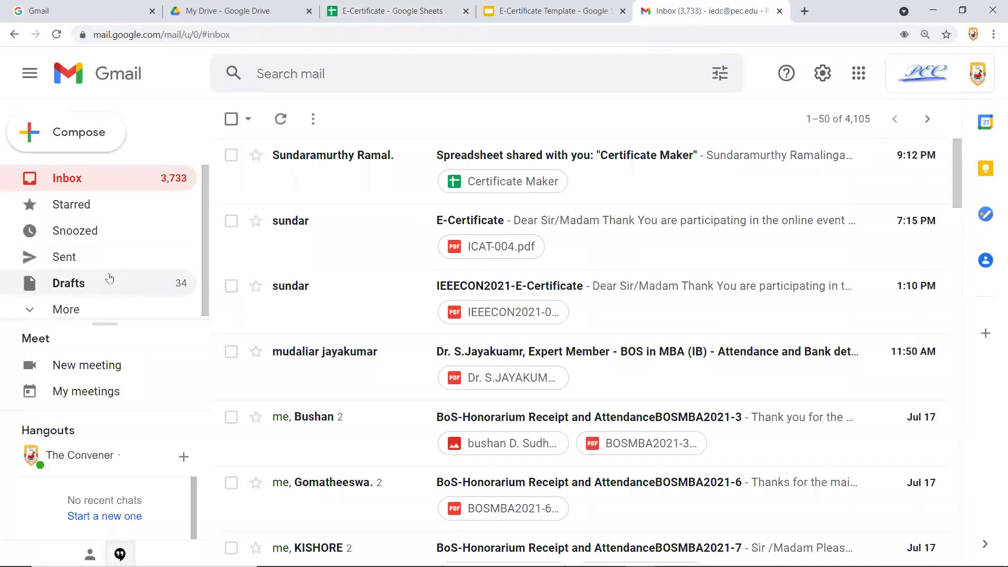
click(63, 257)
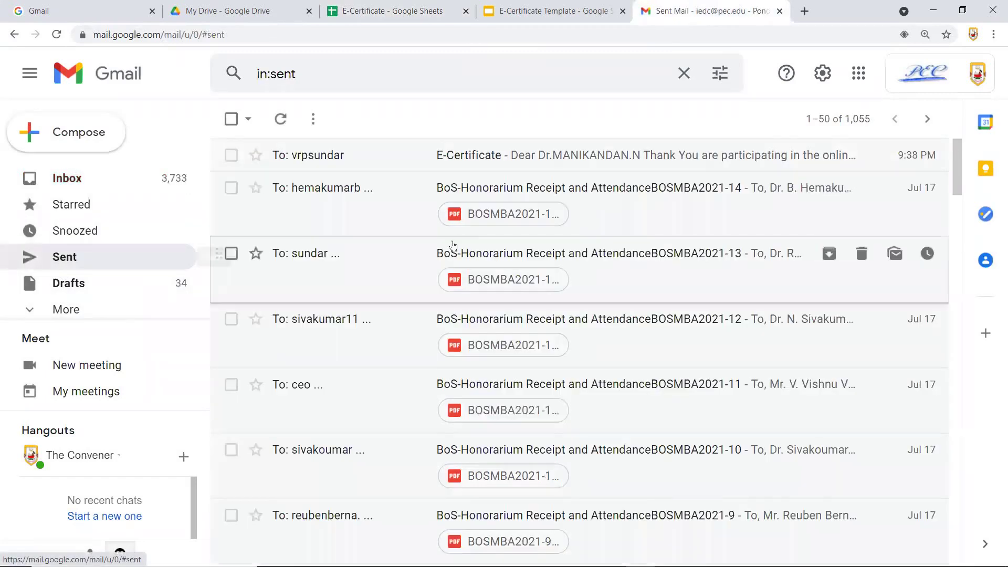
click(514, 164)
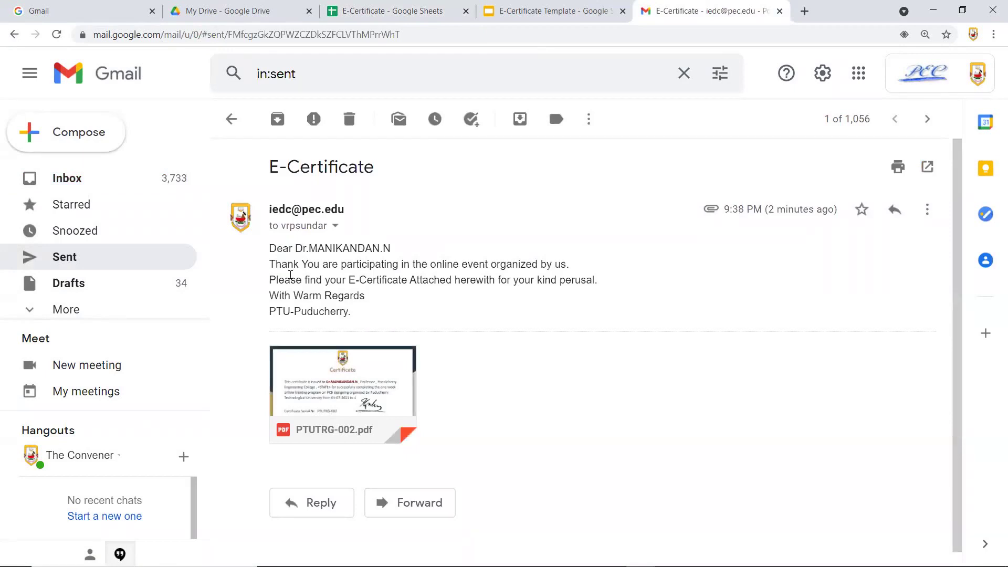
scroll(382, 291, up, 3)
scroll(380, 291, down, 1)
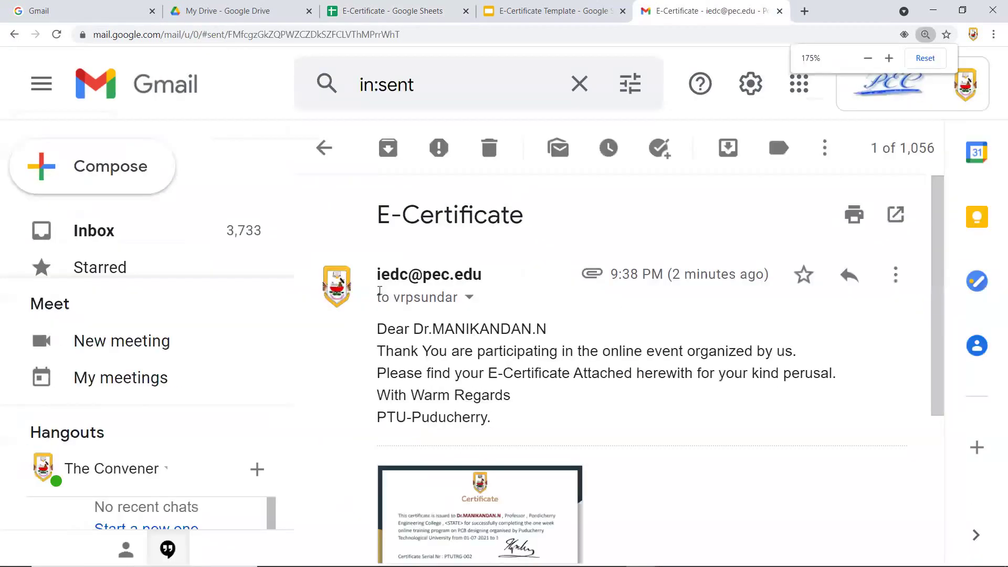
scroll(380, 291, down, 1)
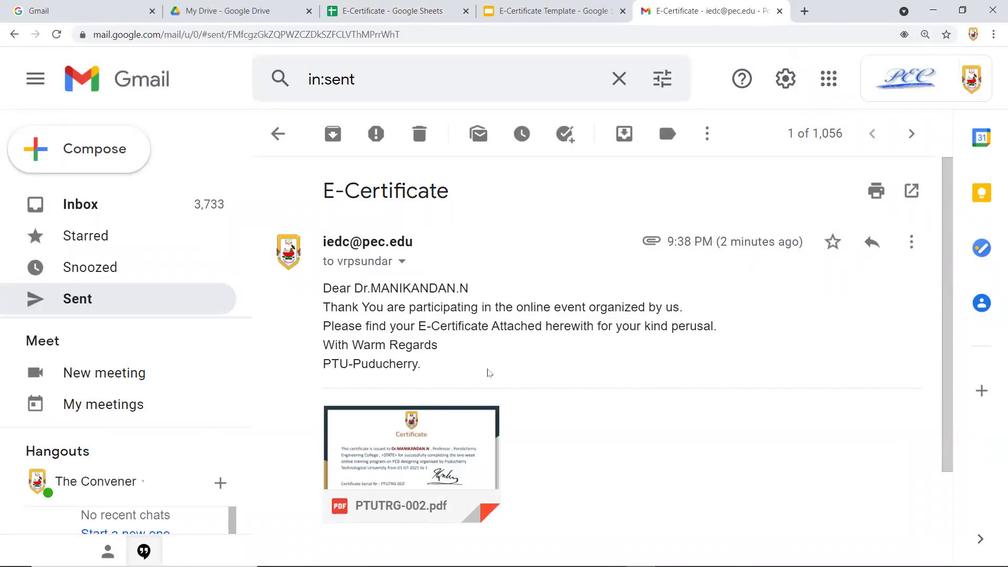
click(437, 428)
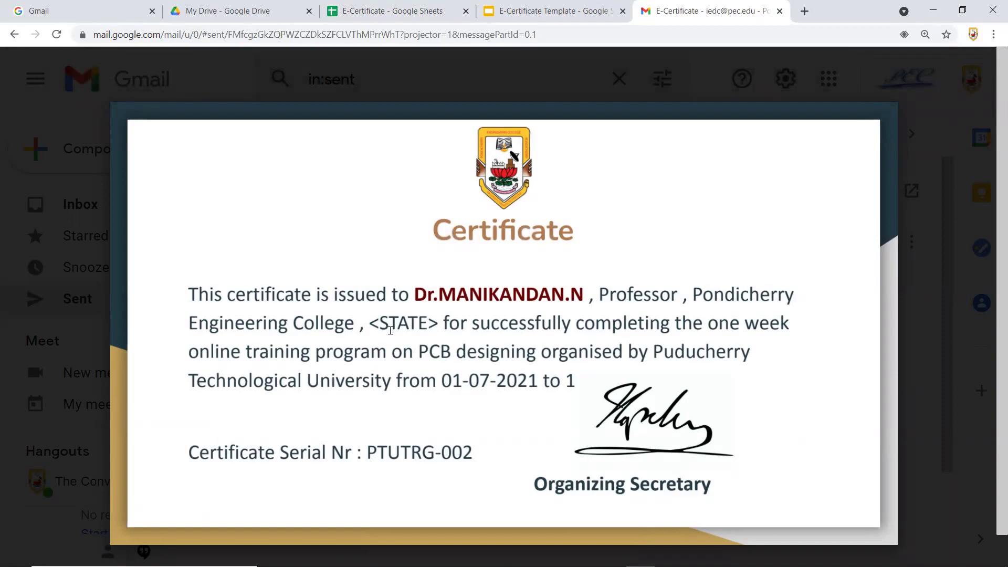
click(914, 399)
click(392, 12)
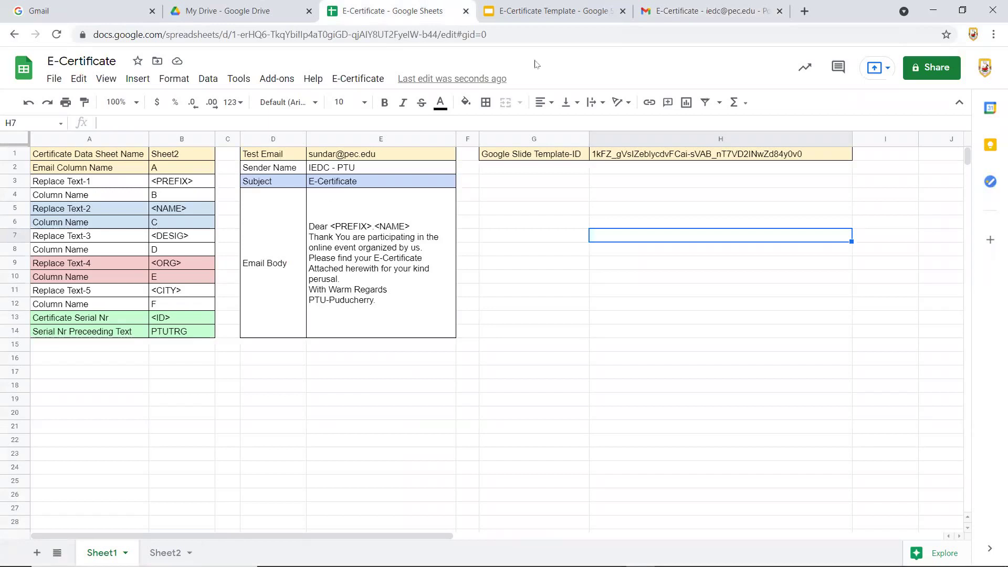
Step: Copy <STATE> from the template slide into B11 (Replace Text-5) and rerun the test send
click(554, 12)
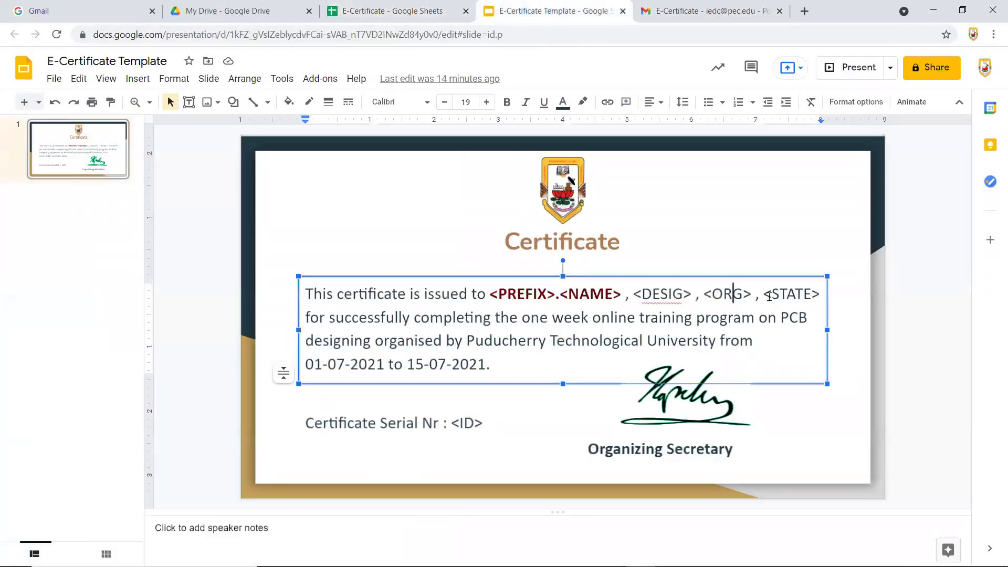
drag(764, 293, 819, 294)
key(ctrl+c)
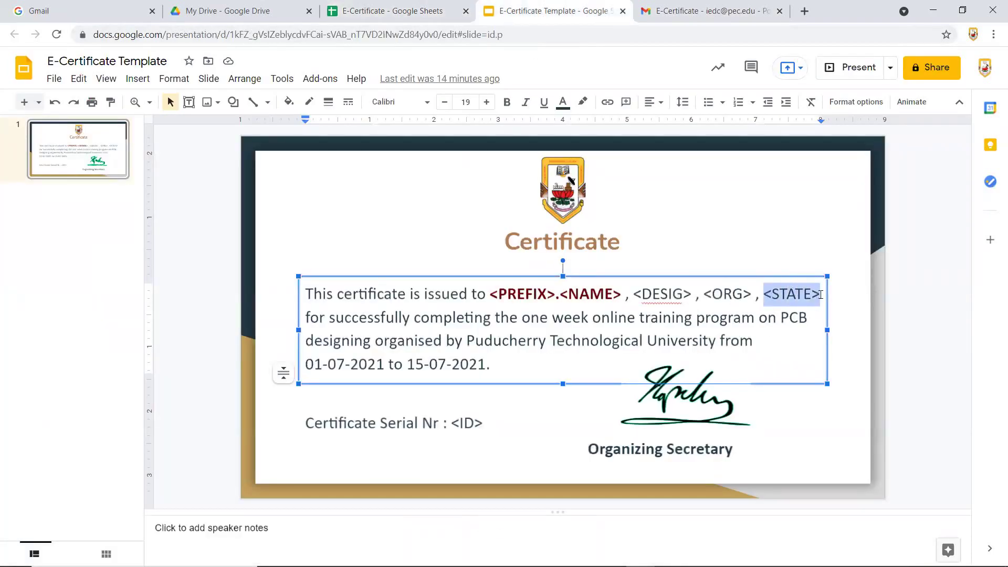
click(434, 16)
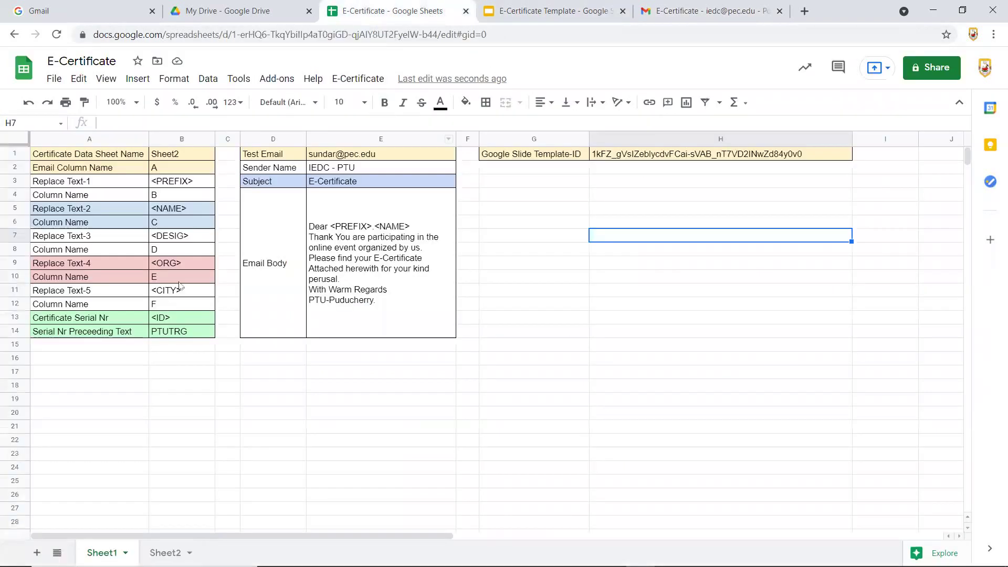
click(179, 288)
key(ctrl+v)
click(208, 385)
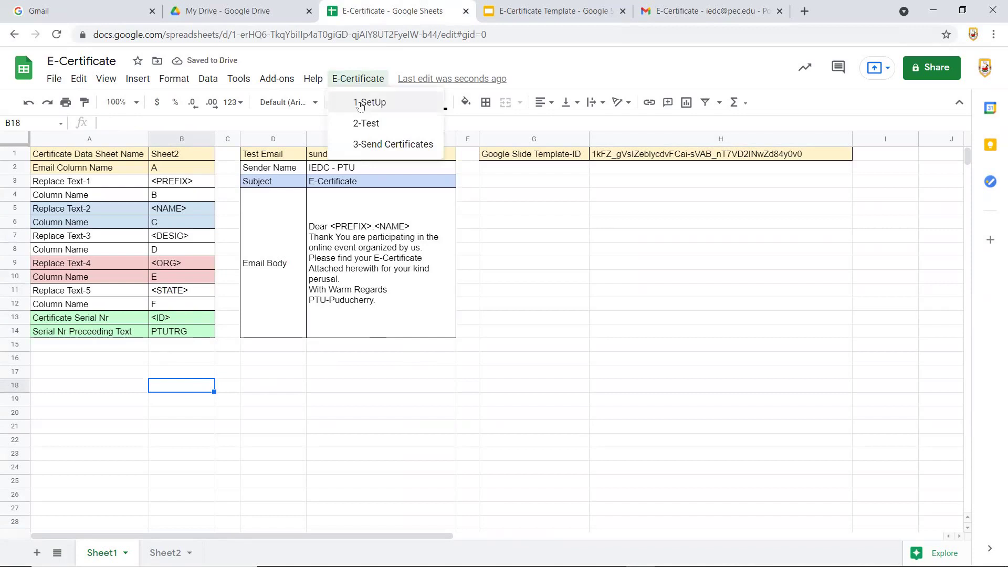
click(366, 123)
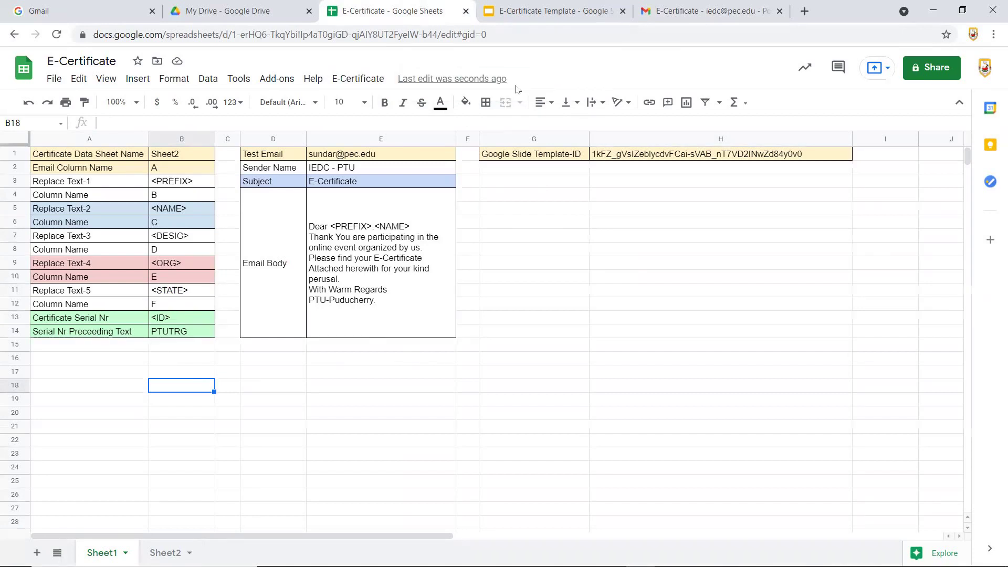
click(684, 15)
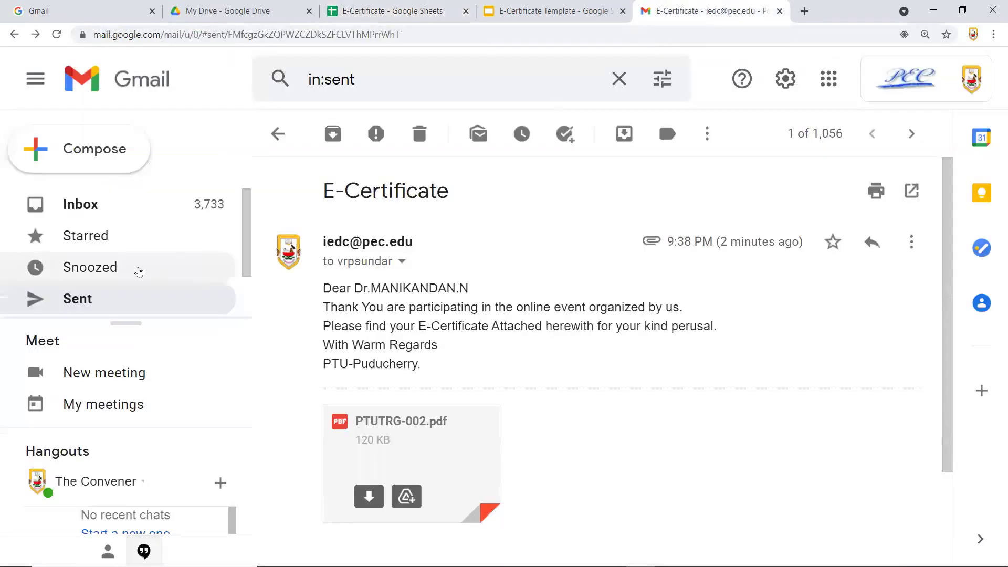
Step: Open the newest sent E-Certificate mail and confirm its PDF shows Puducherry instead of <STATE>
click(79, 298)
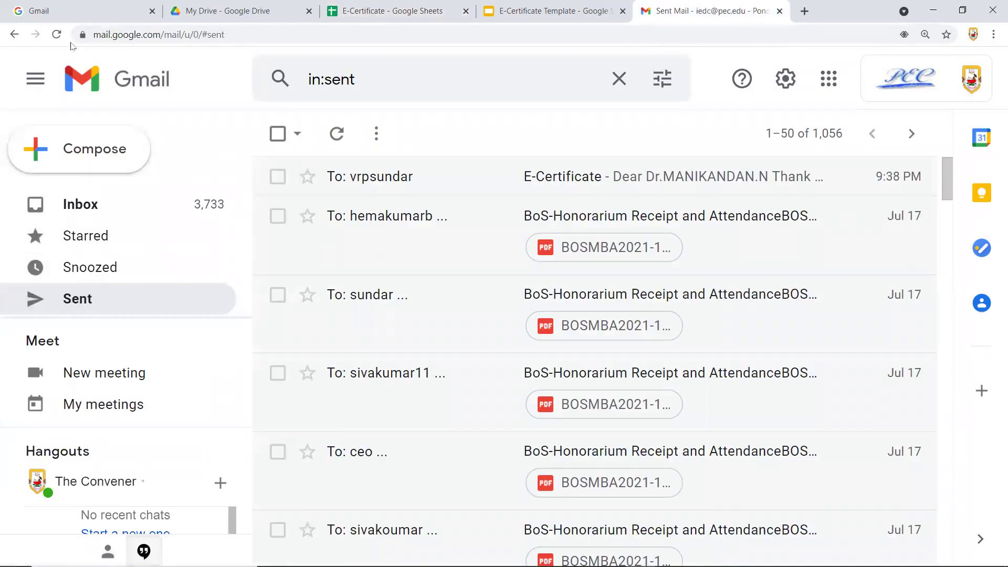
click(56, 34)
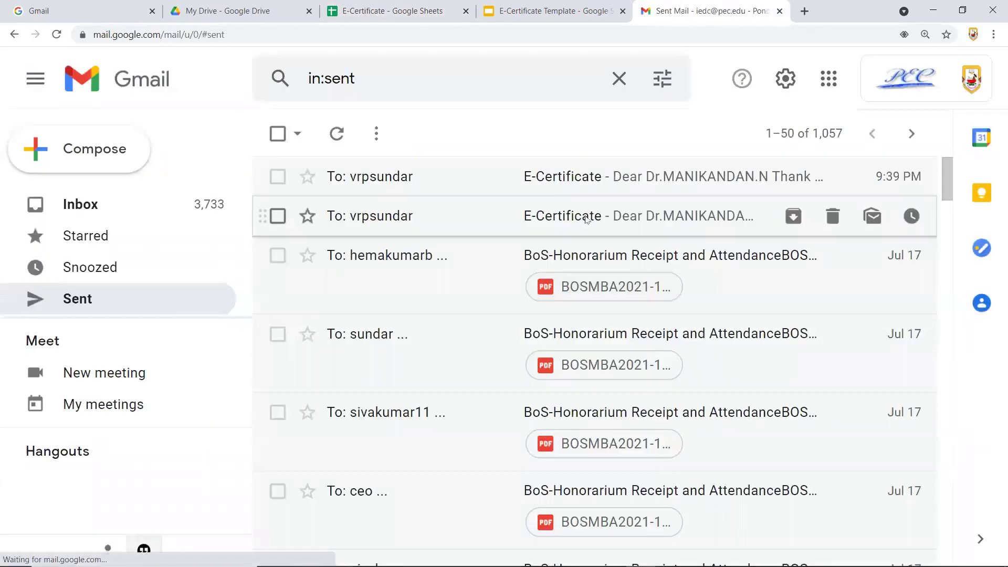
click(580, 205)
click(455, 450)
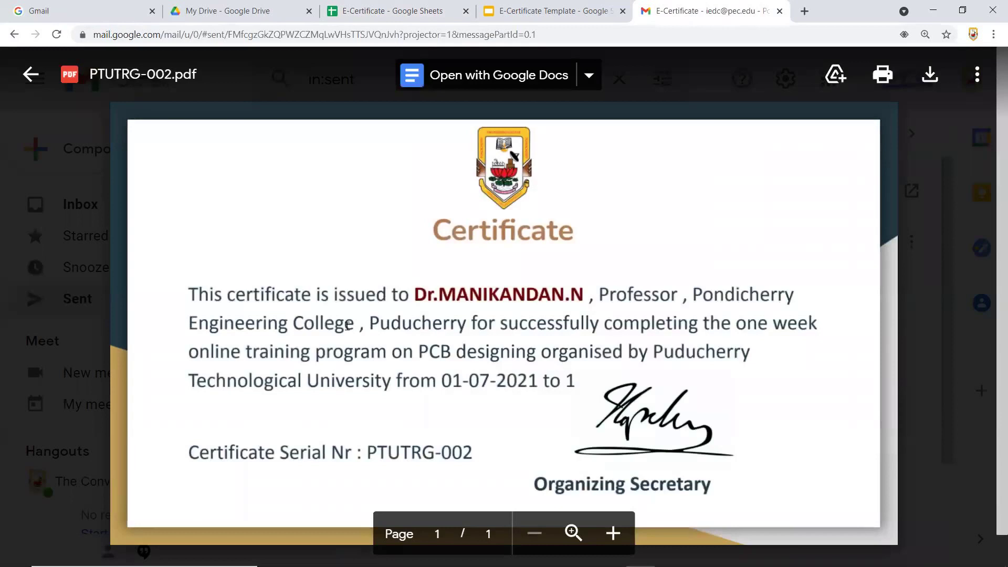
double_click(462, 324)
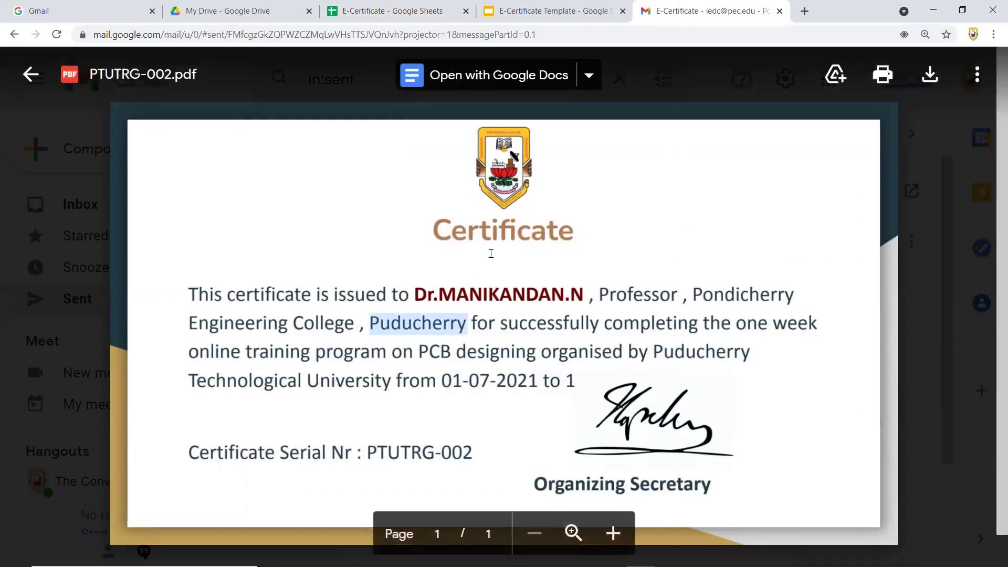
click(933, 422)
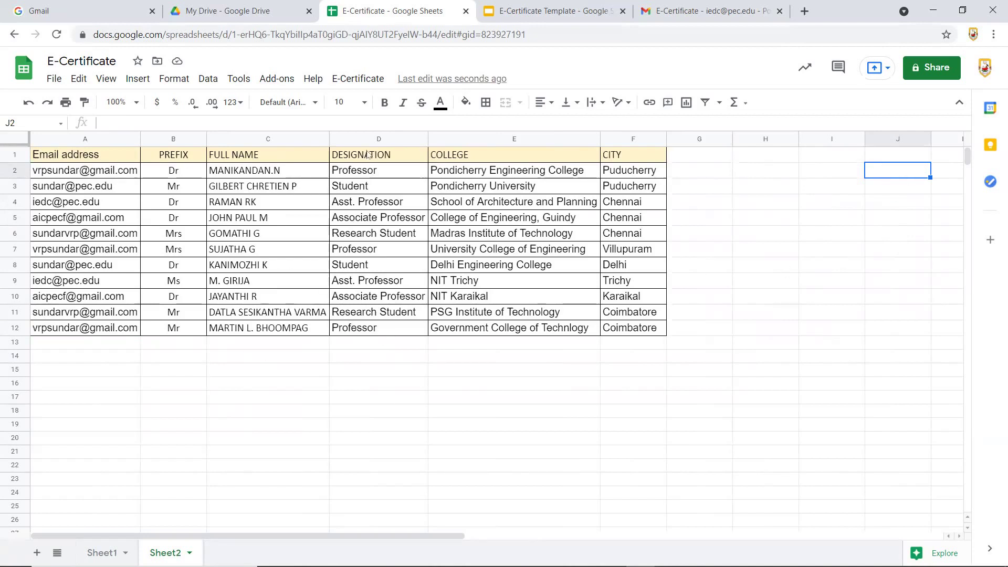
Step: Run E-Certificate > 3-Send Certificates, then reload Gmail's Sent folder
click(357, 80)
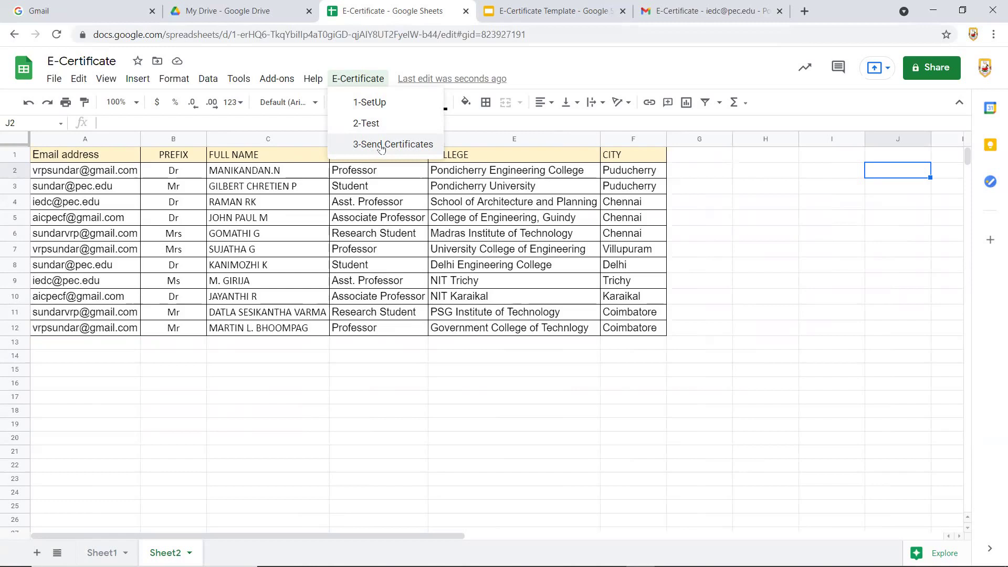
click(381, 146)
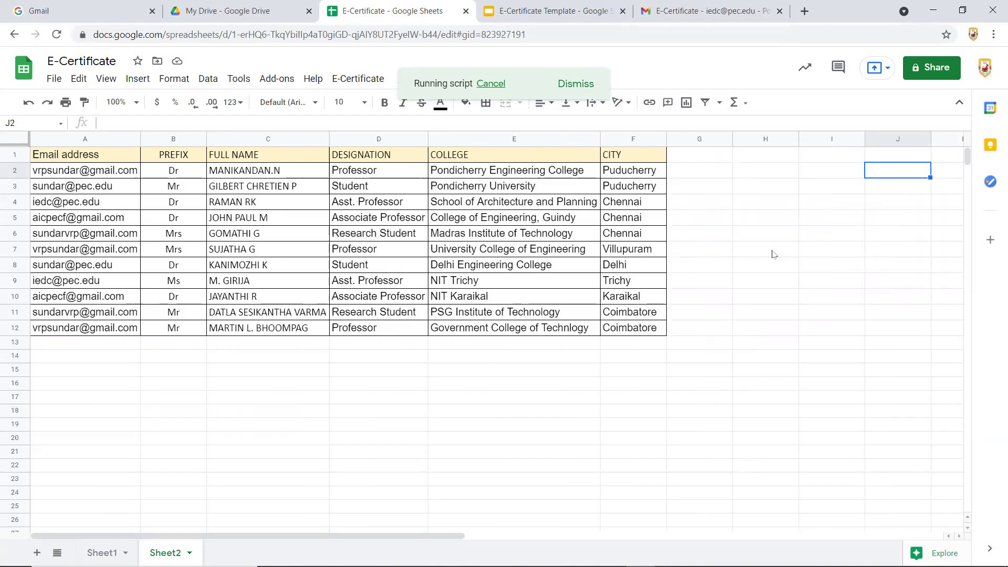
click(726, 12)
click(71, 300)
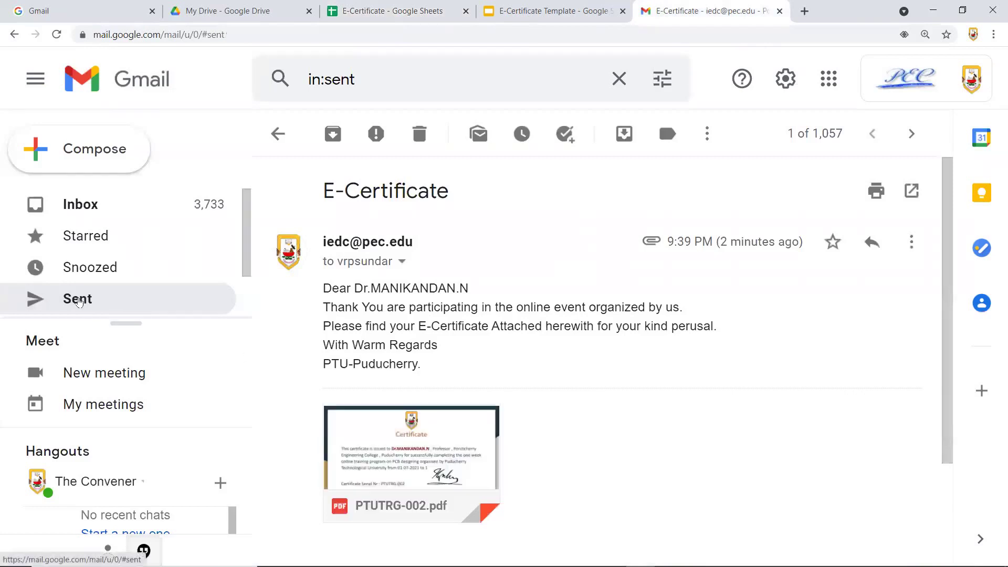
click(57, 34)
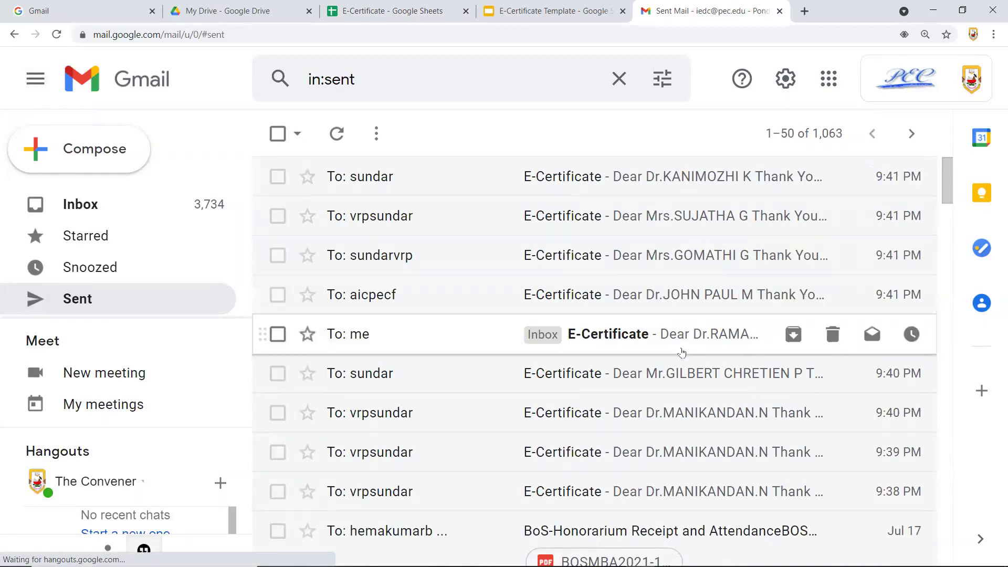
Step: Refresh Gmail's Sent folder until all the new E-Certificate mails appear
key(F5)
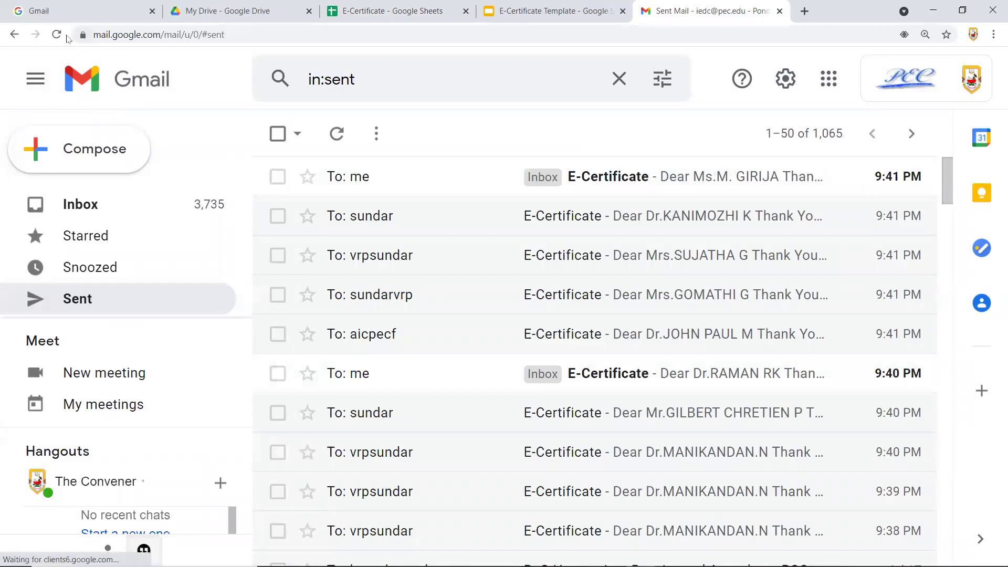
click(55, 35)
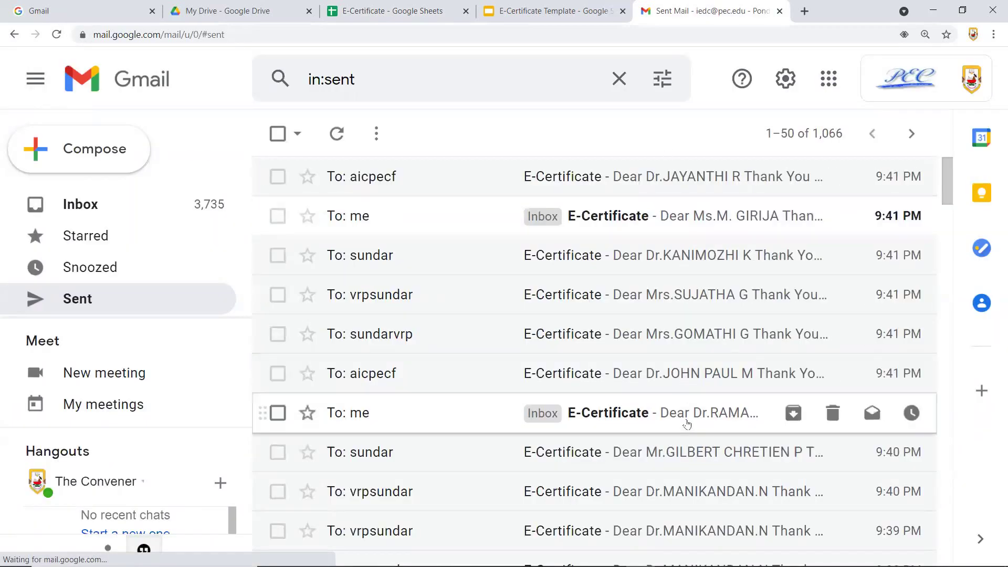
click(417, 14)
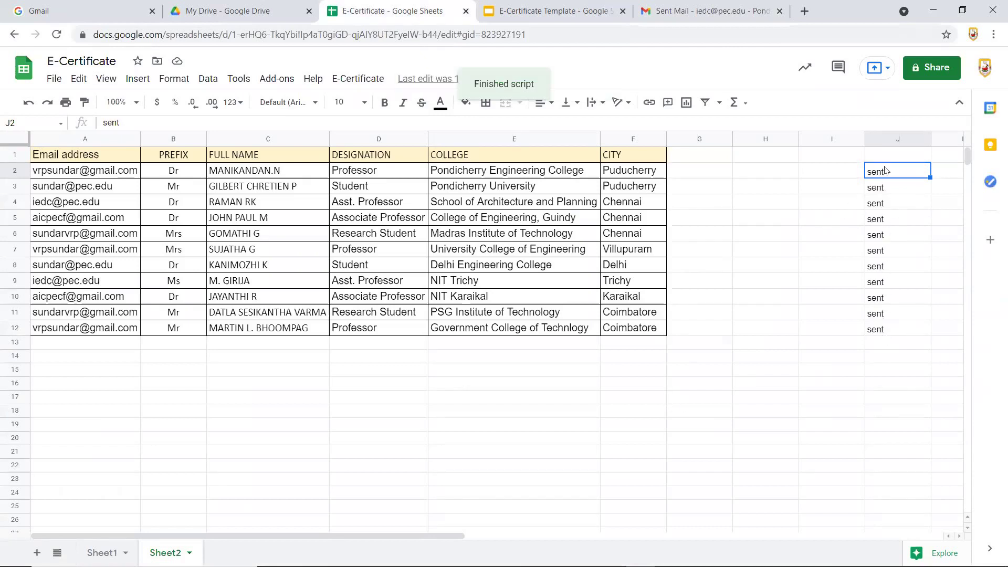
click(815, 362)
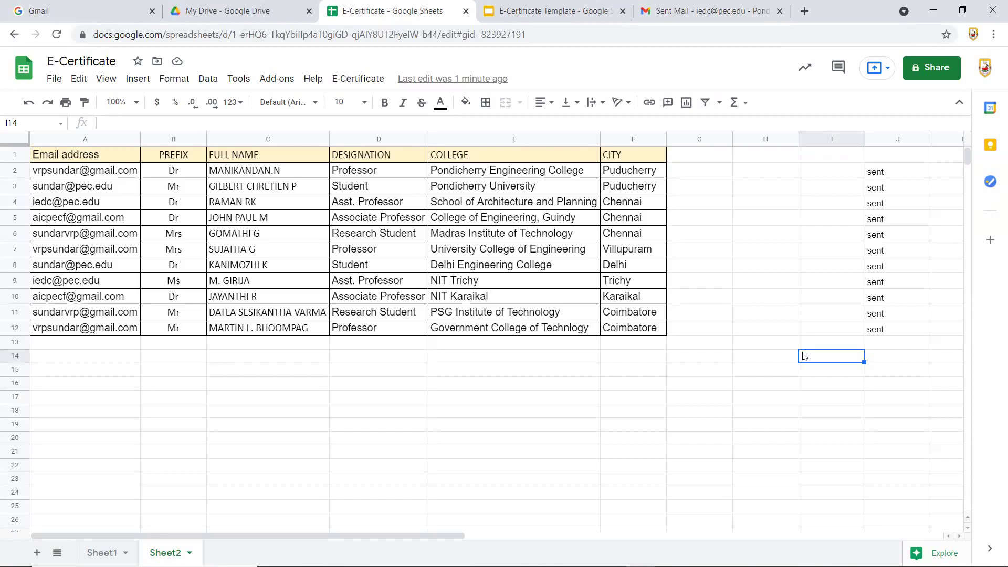
click(268, 222)
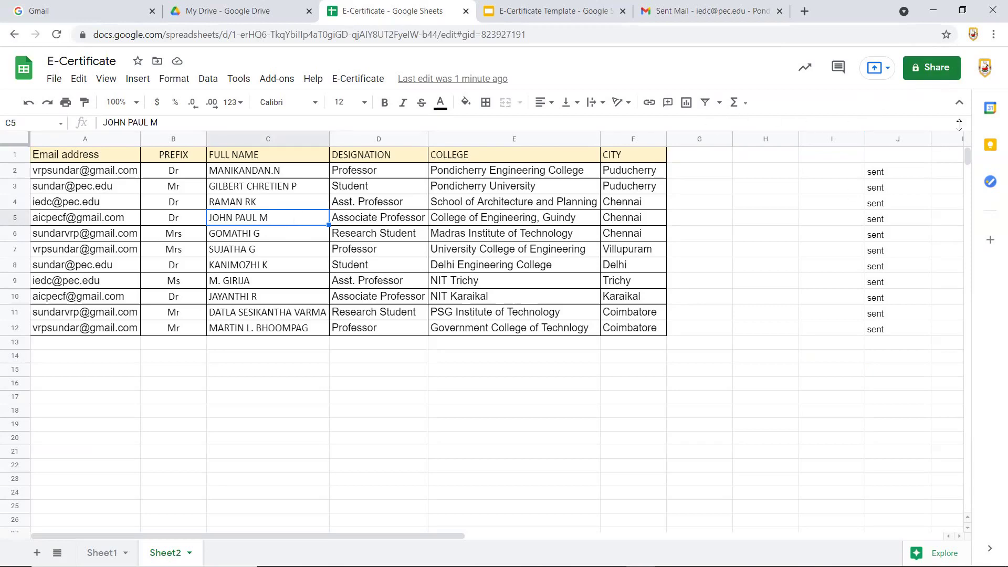
Step: Zoom the page in and correct C5's trailing initial from M to K
click(994, 34)
click(955, 157)
click(955, 157)
click(371, 455)
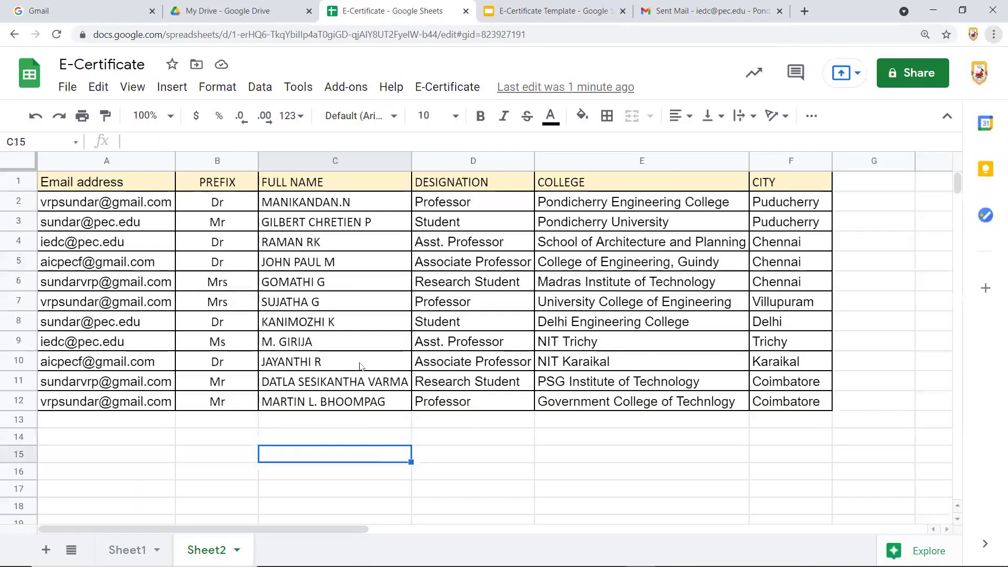
click(342, 262)
double_click(361, 263)
key(BackSpace)
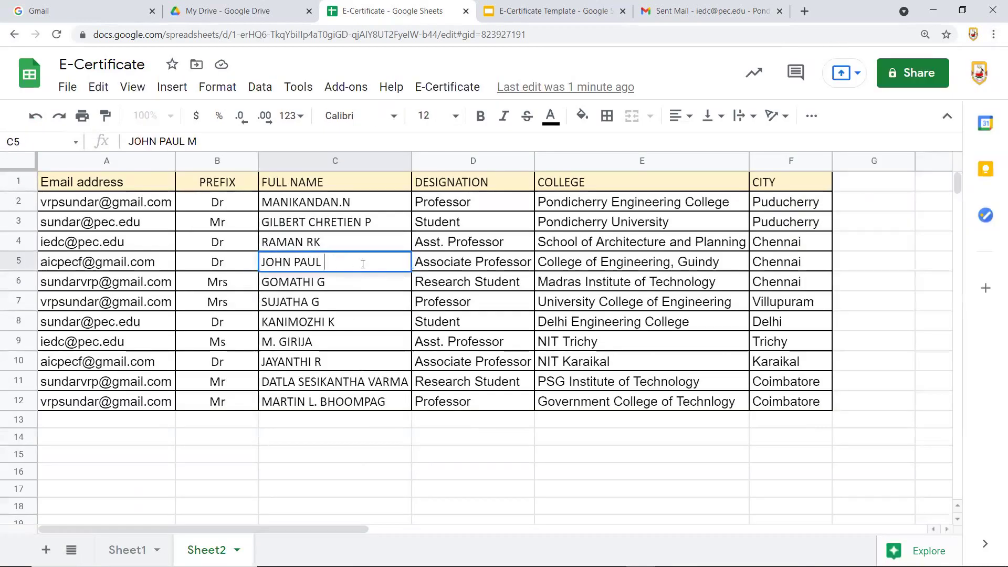
text(K)
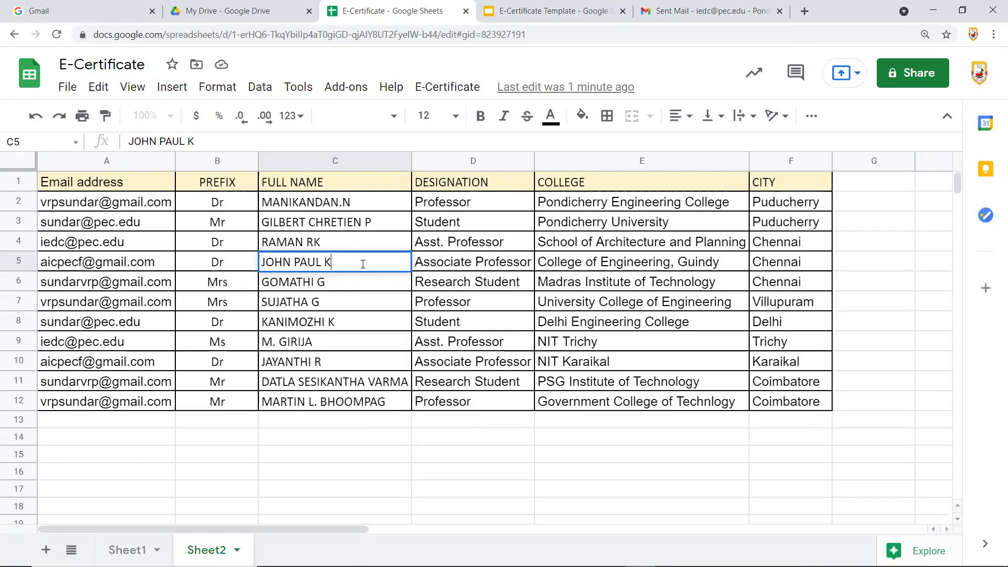
click(387, 453)
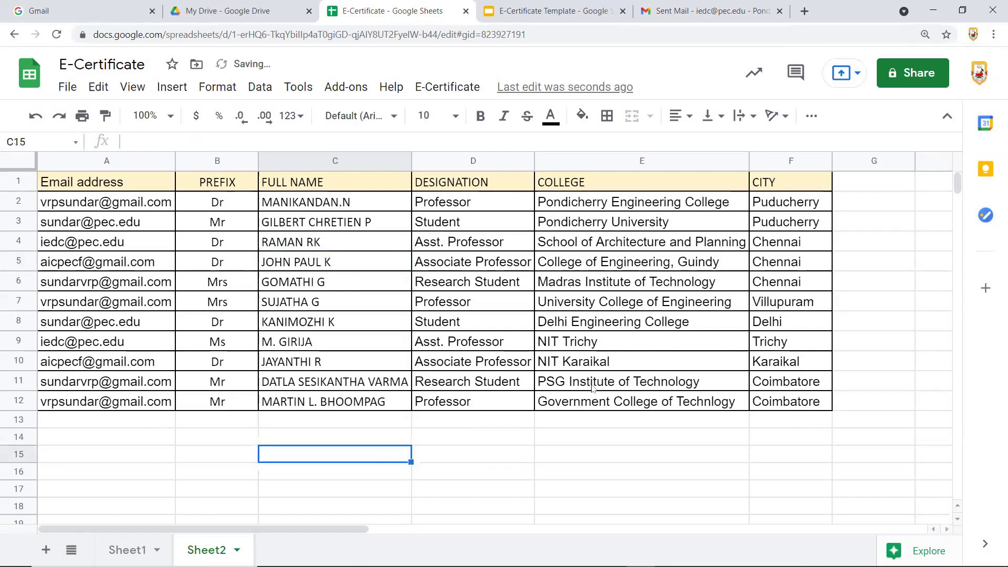
scroll(592, 388, down, 1)
scroll(591, 388, up, 1)
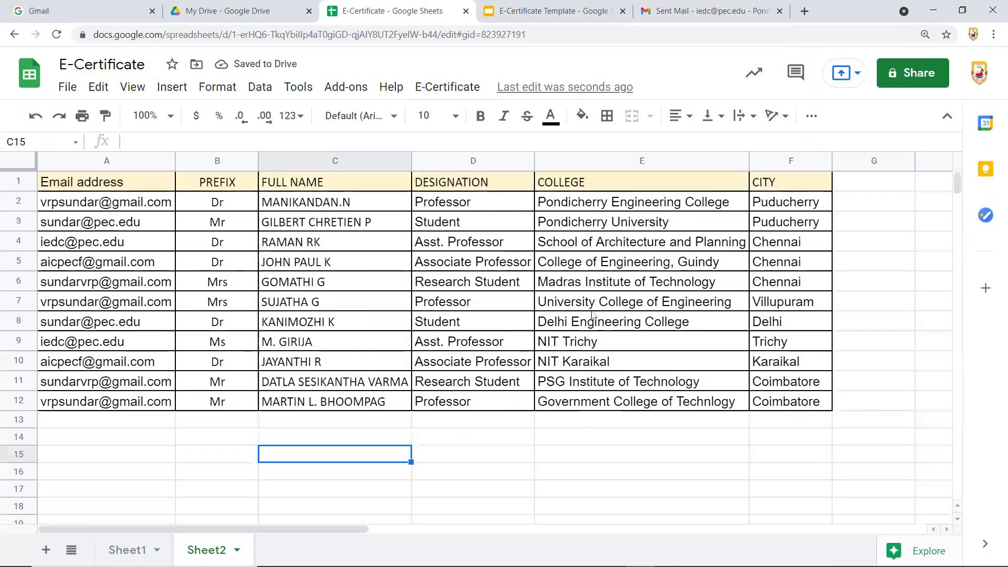
click(317, 264)
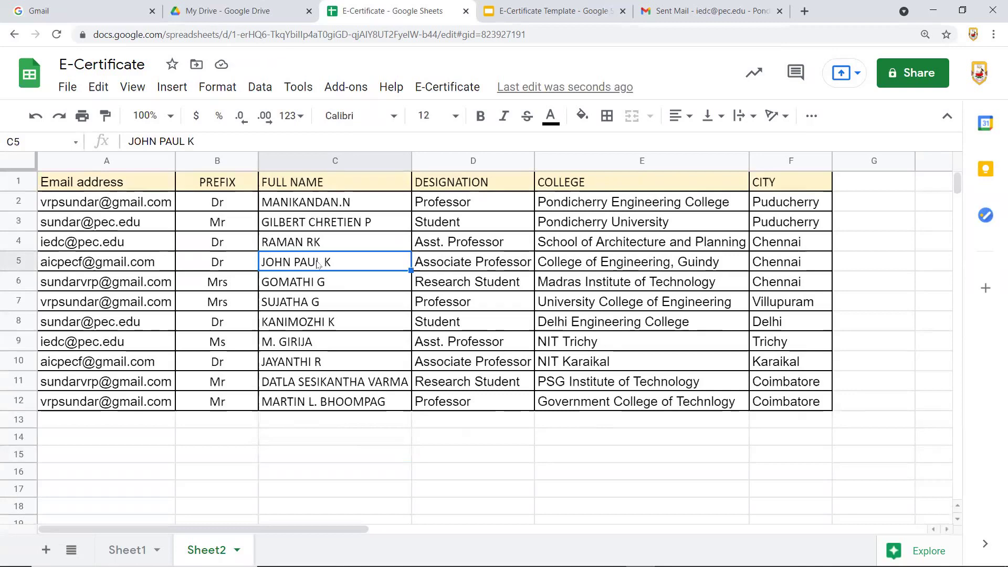
scroll(317, 264, down, 2)
scroll(318, 264, up, 2)
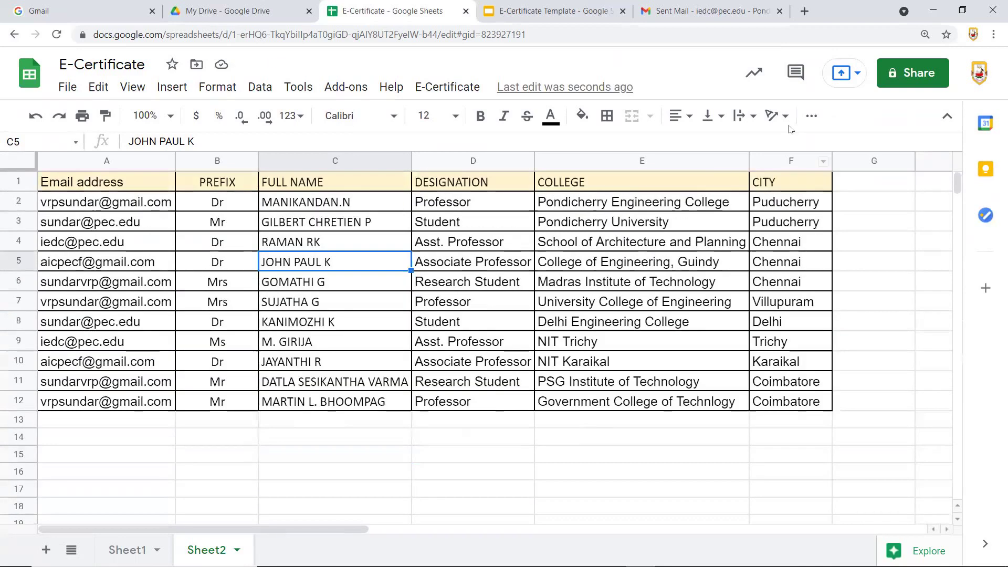
Step: Reset zoom to 100%, clear J5's sent marker, and run 3-Send Certificates
click(994, 34)
click(905, 161)
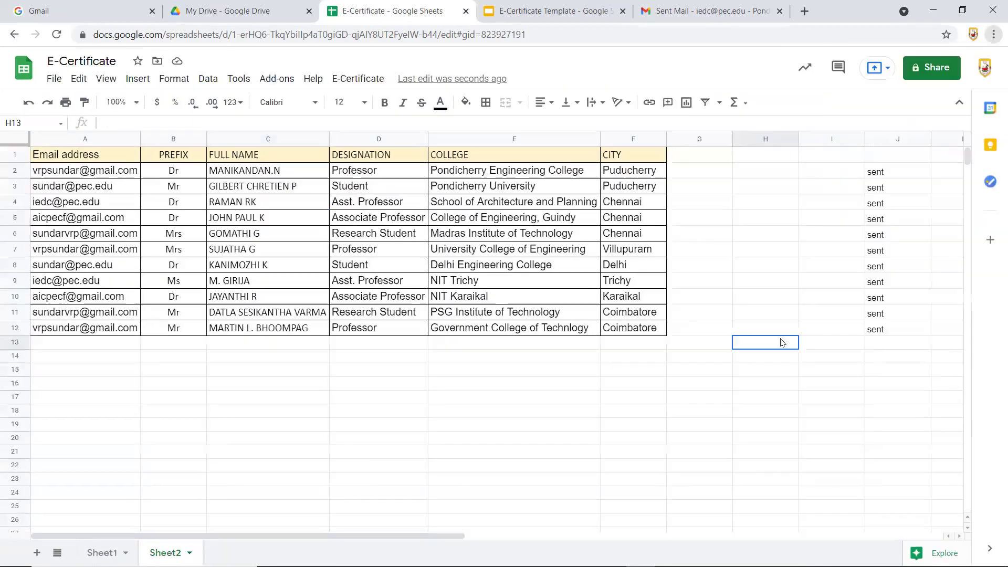
key(Right)
key(Right)
key(Right)
key(Right)
key(Right)
key(Right)
key(Right)
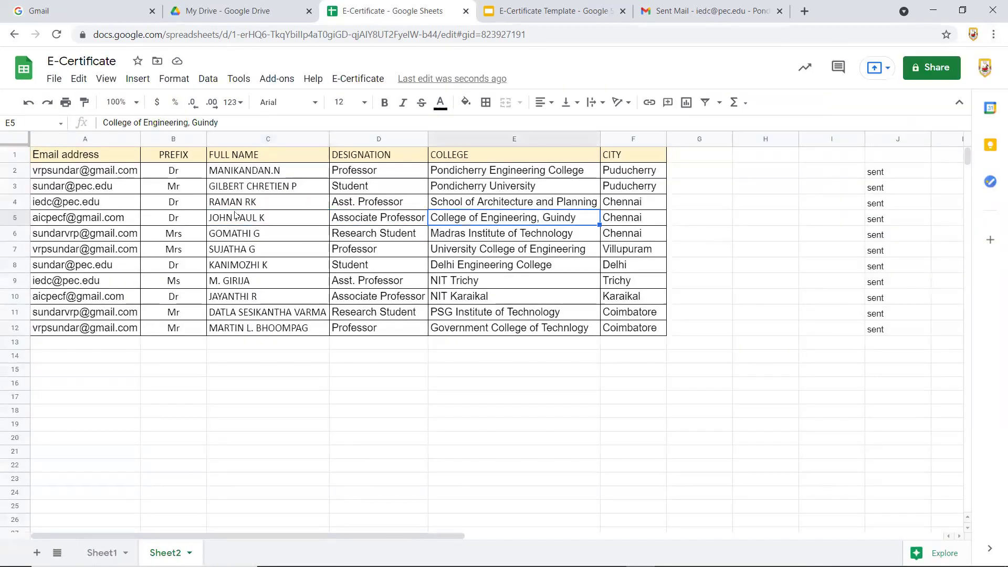
key(Delete)
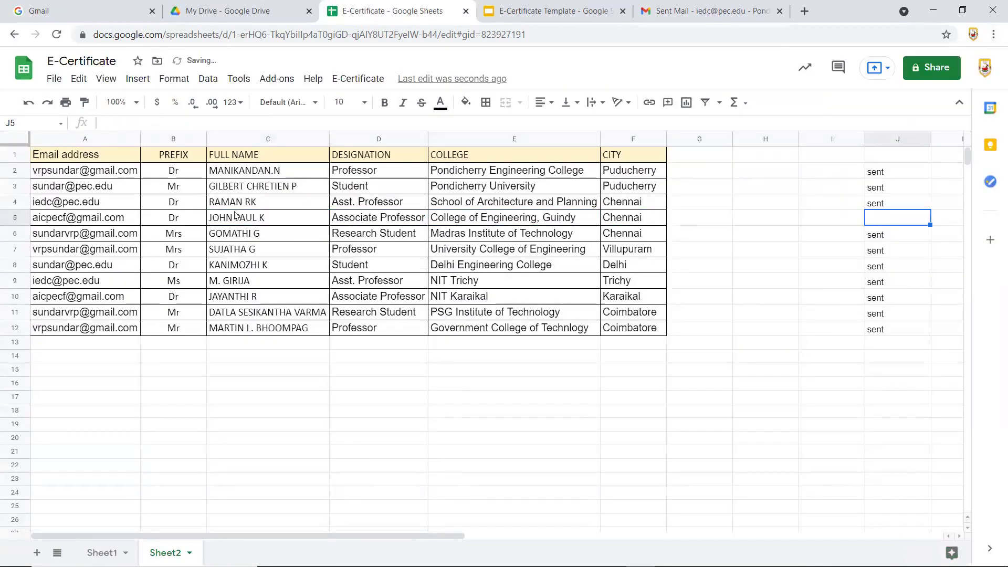
click(359, 78)
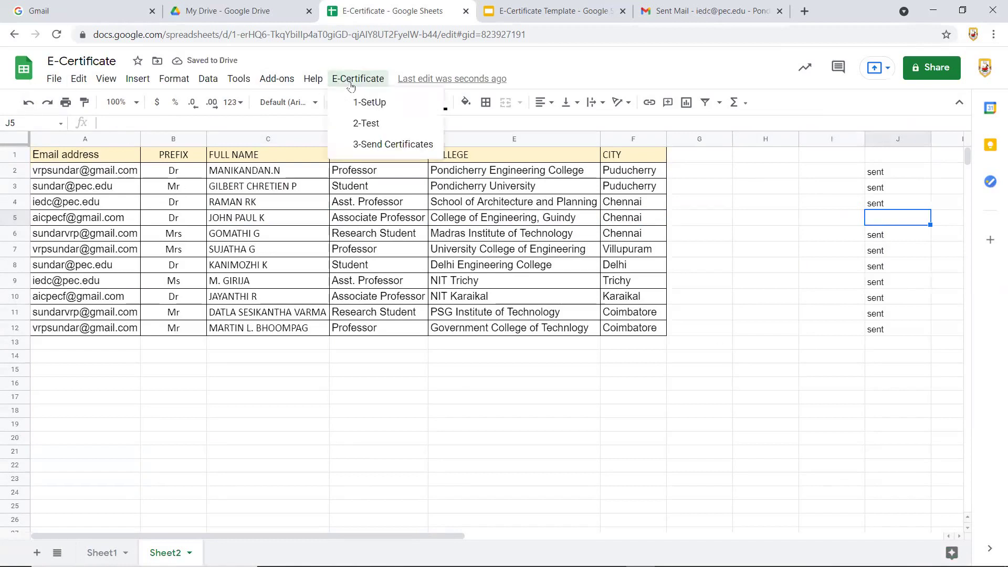
click(386, 145)
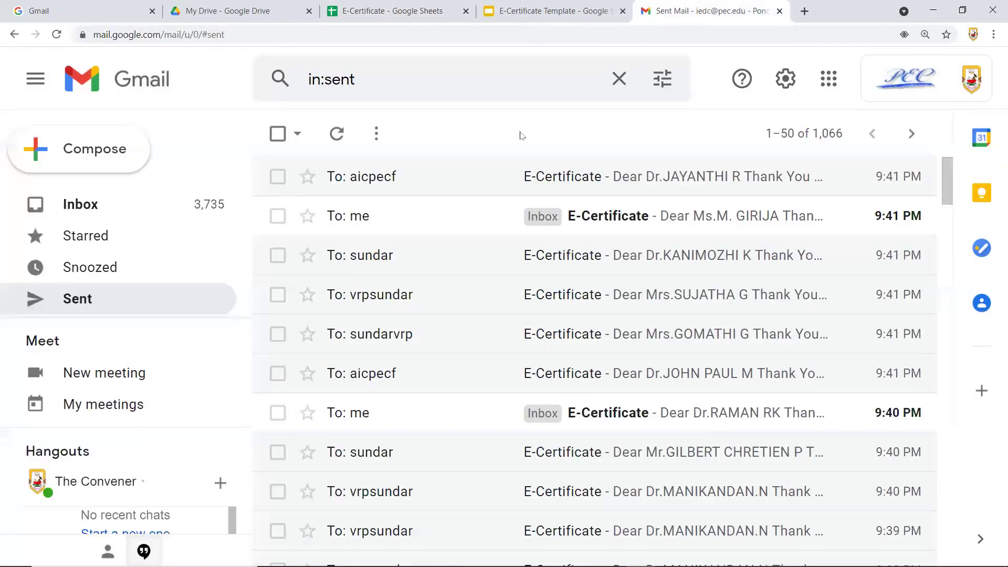
click(677, 12)
Step: Check that the top resent mail's greeting and PTUTRG-005.pdf show the corrected name
click(79, 299)
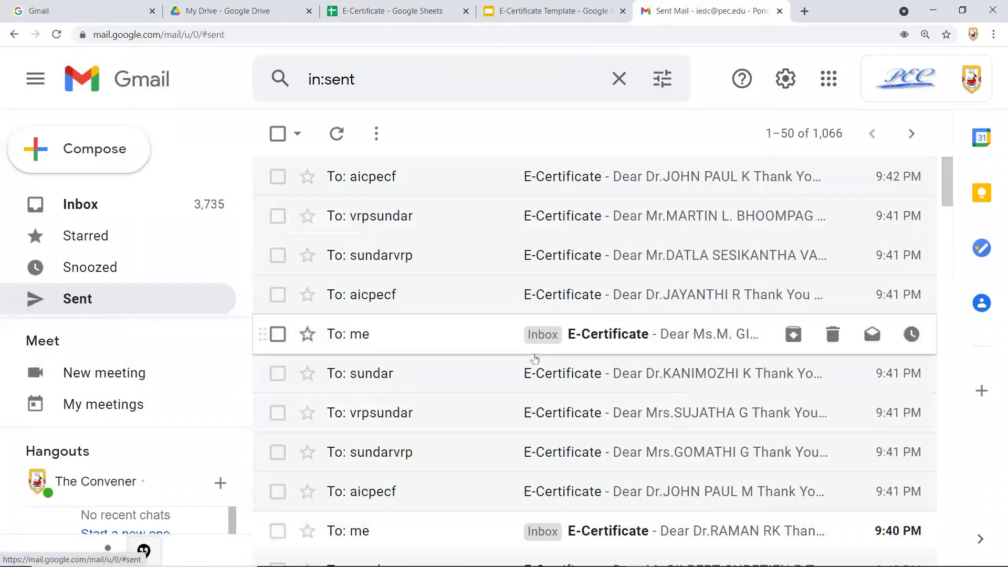
click(714, 192)
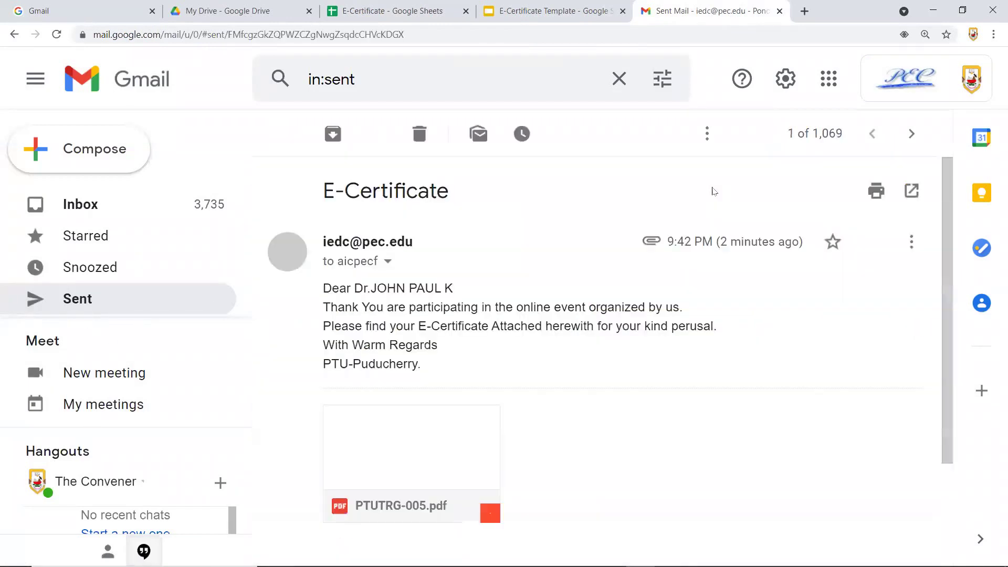
drag(443, 286, 475, 288)
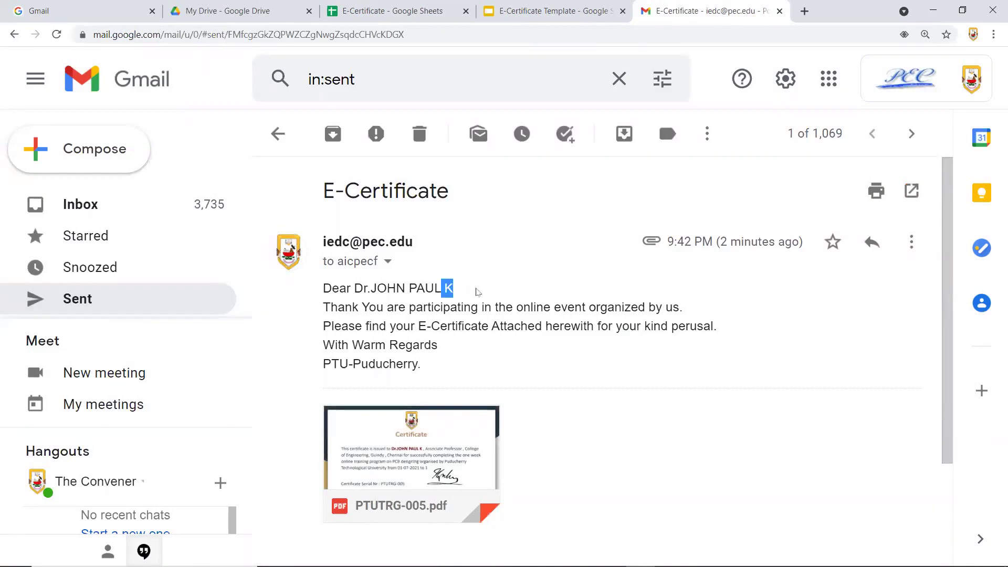
click(421, 419)
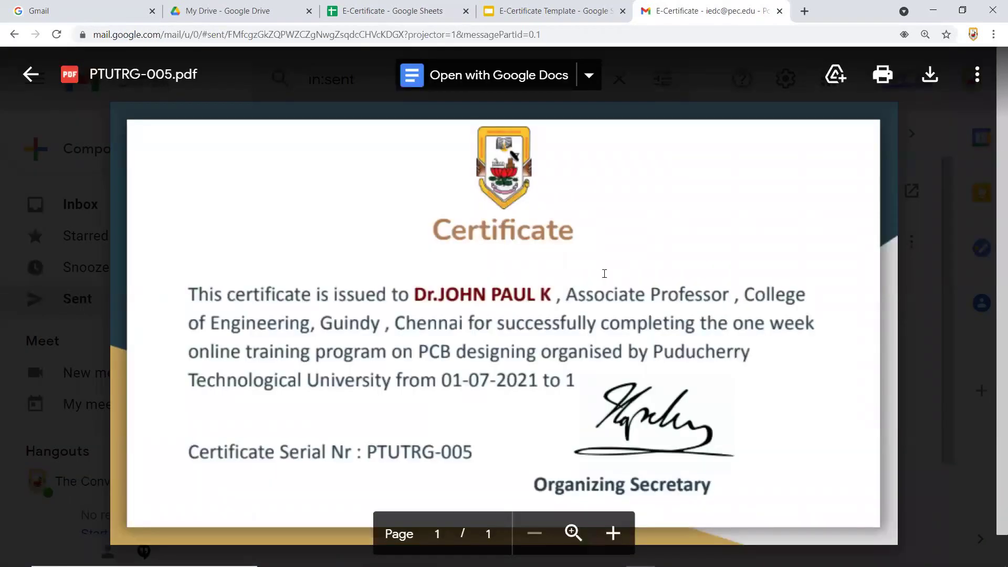
click(383, 11)
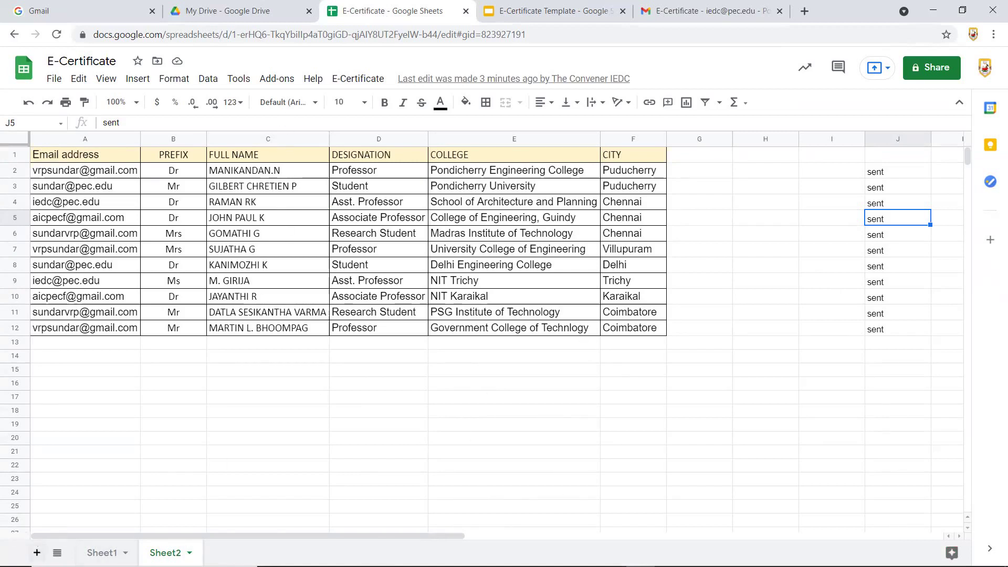
Step: Add a blank Sheet3 and change the data sheet name in Sheet1's B1 from Sheet2 to Sheet3
click(36, 553)
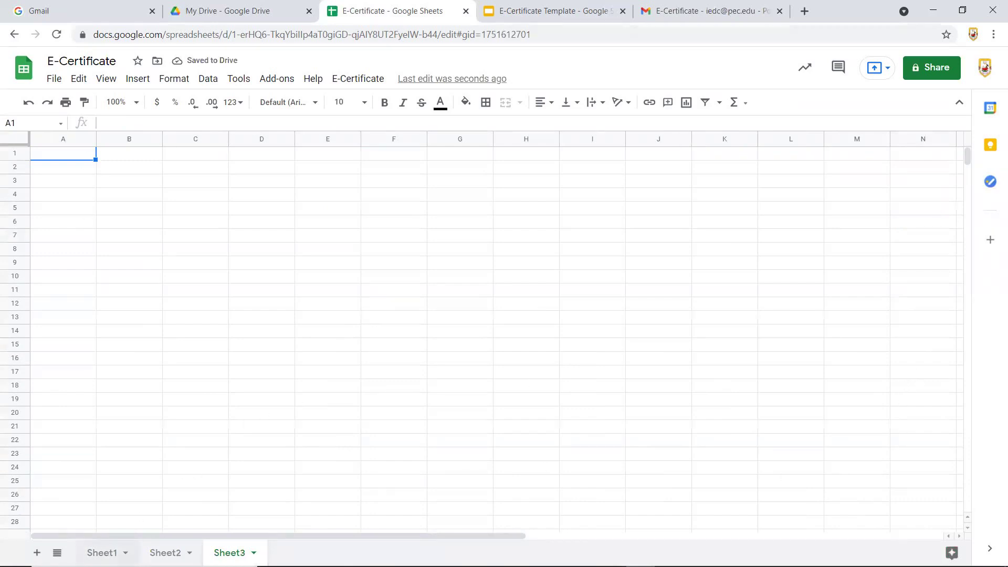
click(102, 553)
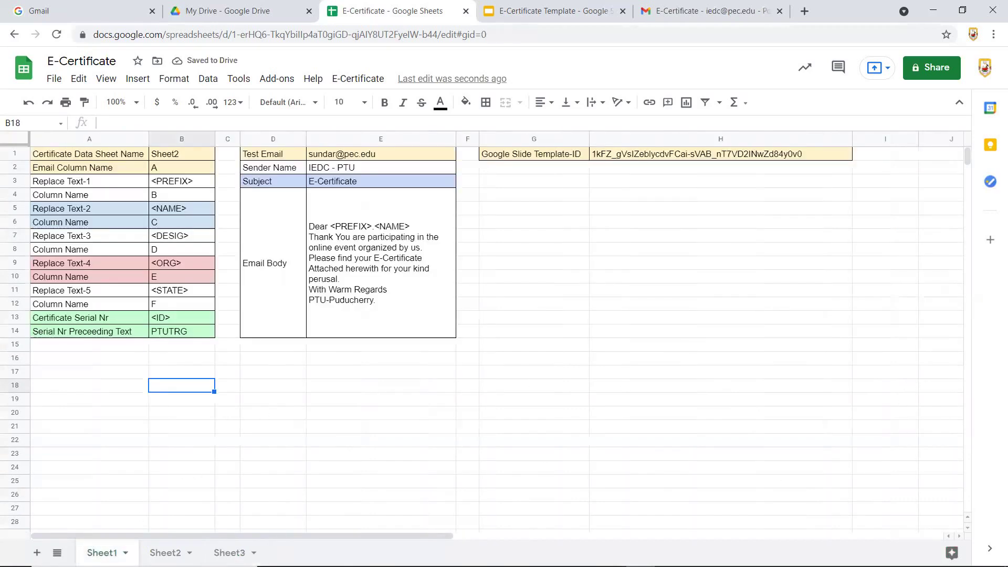
click(621, 155)
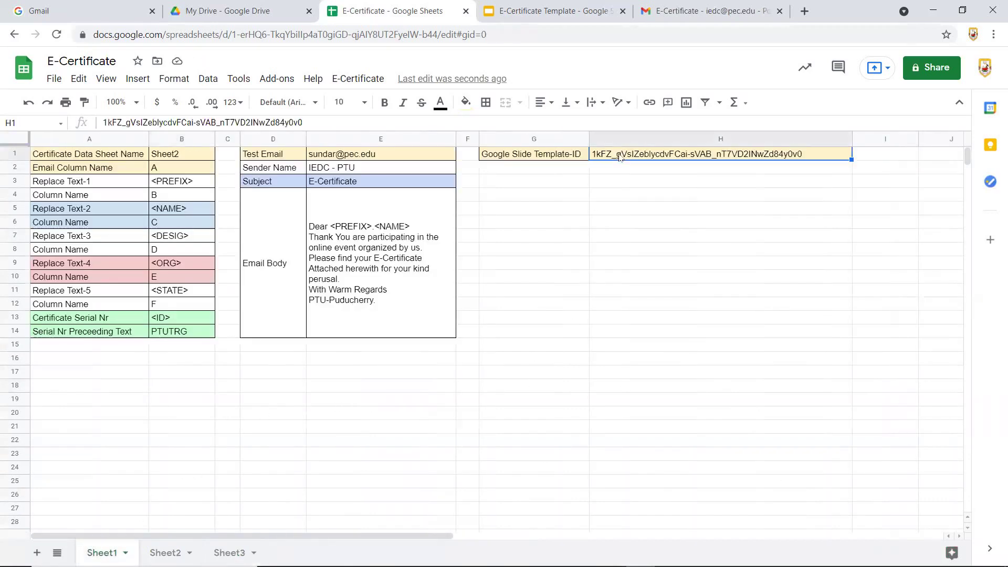
click(179, 159)
double_click(182, 156)
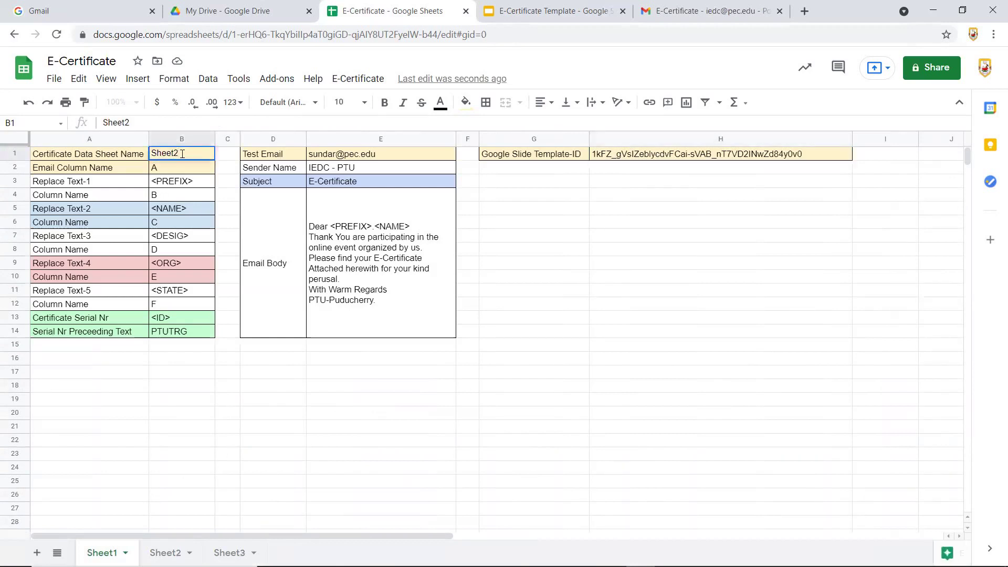
key(BackSpace)
text(3)
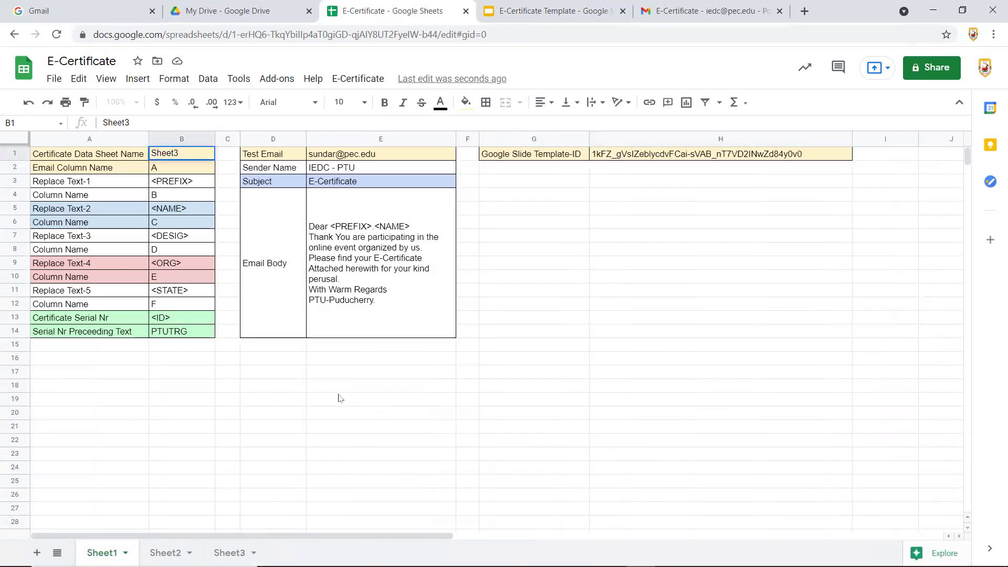
click(338, 390)
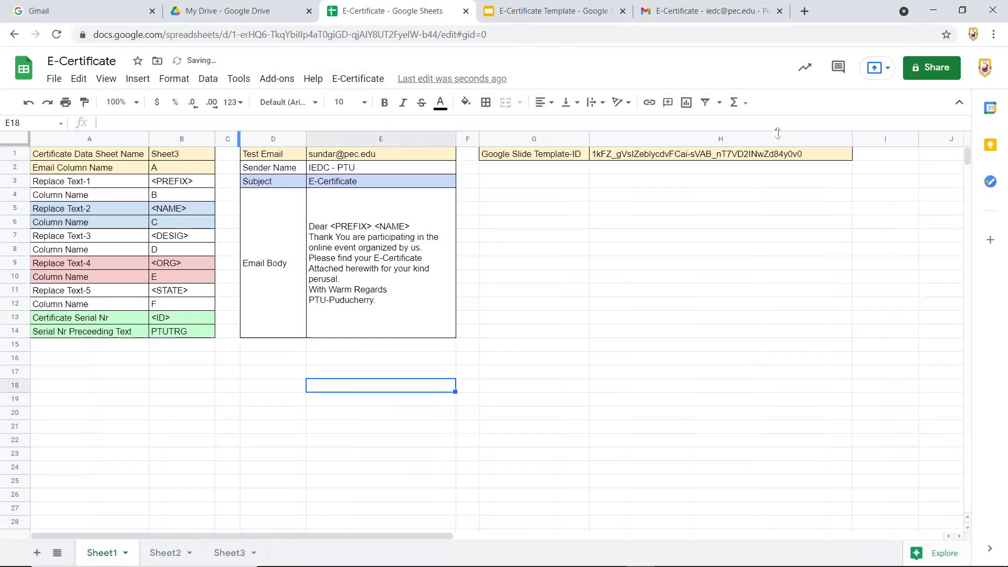